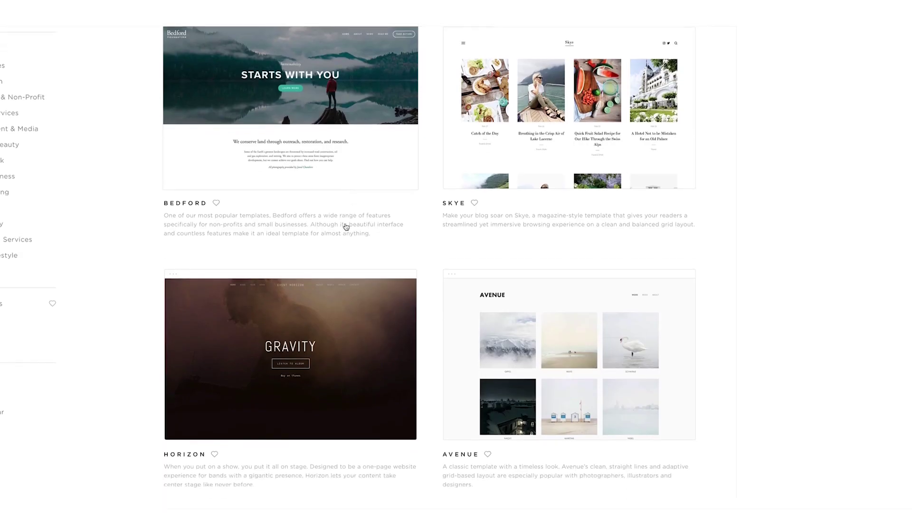
- Browse the website template gallery and the mangostreetlab.com home page
{"action": "scroll", "coordinate": [346, 226], "scroll_direction": "down", "scroll_amount": 2}
{"action": "scroll", "coordinate": [346, 226], "scroll_direction": "down", "scroll_amount": 7}
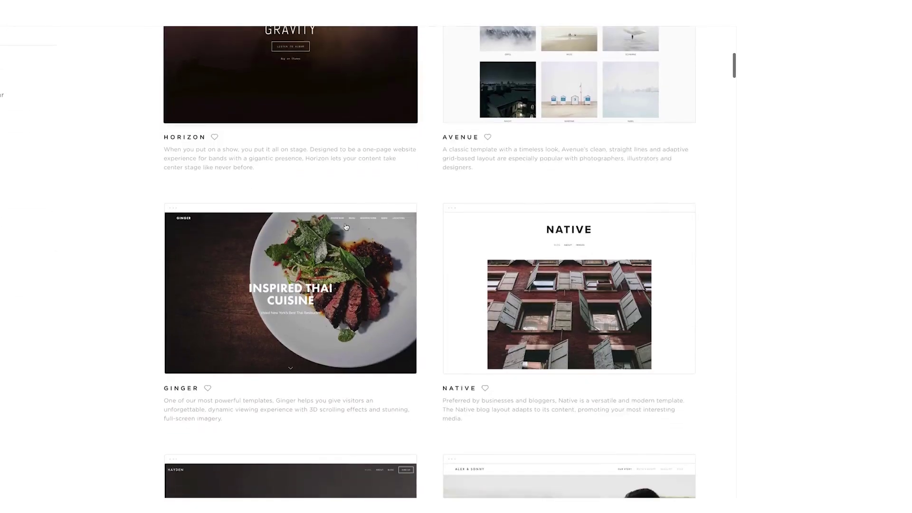
{"action": "scroll", "coordinate": [346, 227], "scroll_direction": "down", "scroll_amount": 11}
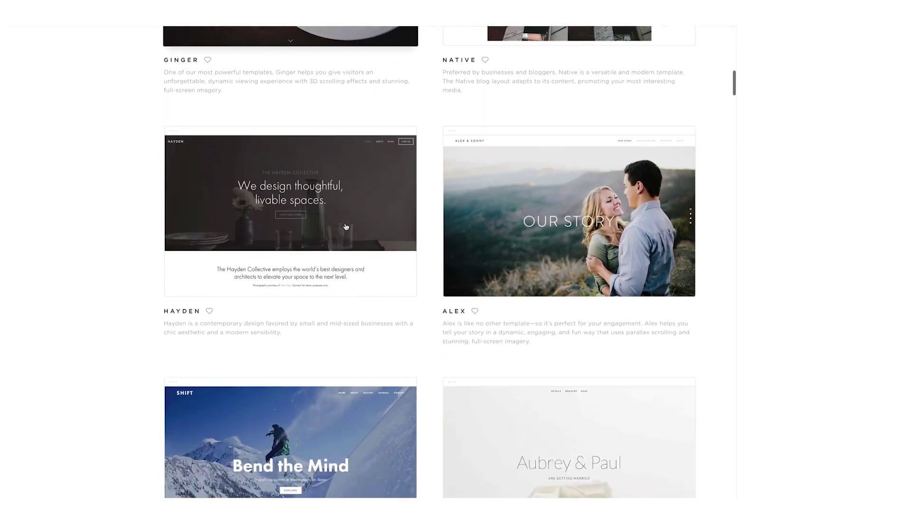
{"action": "scroll", "coordinate": [346, 226], "scroll_direction": "down", "scroll_amount": 7}
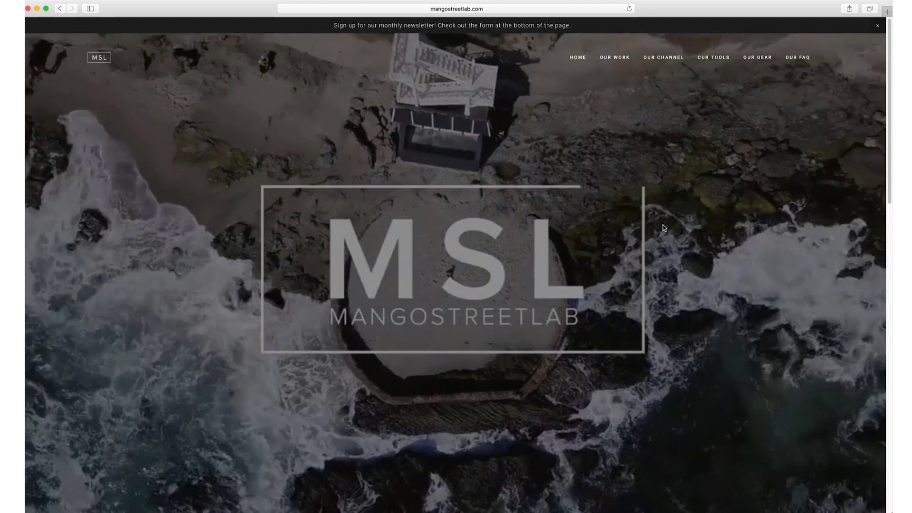
{"action": "scroll", "coordinate": [664, 229], "scroll_direction": "down", "scroll_amount": 10}
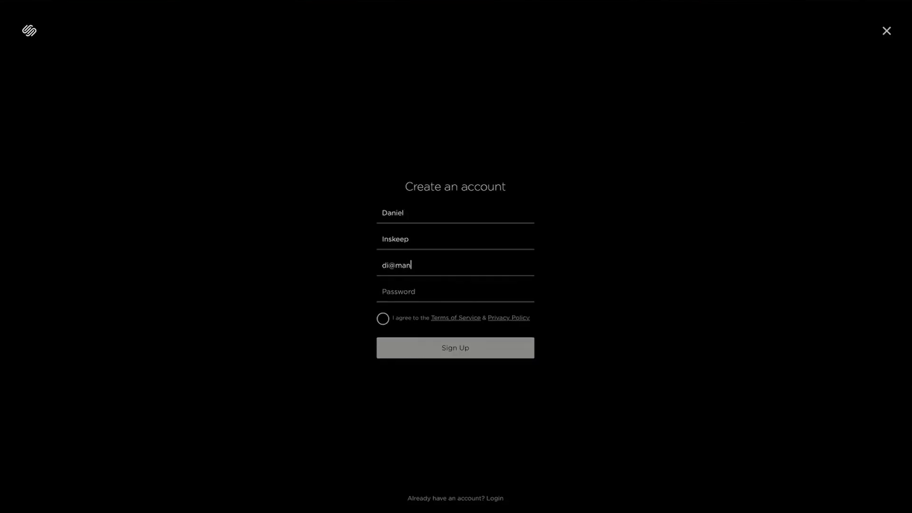
- Complete the e-mail address in the account sign-up form
{"action": "type", "text": "goesare.com"}
{"action": "key", "text": "Tab"}
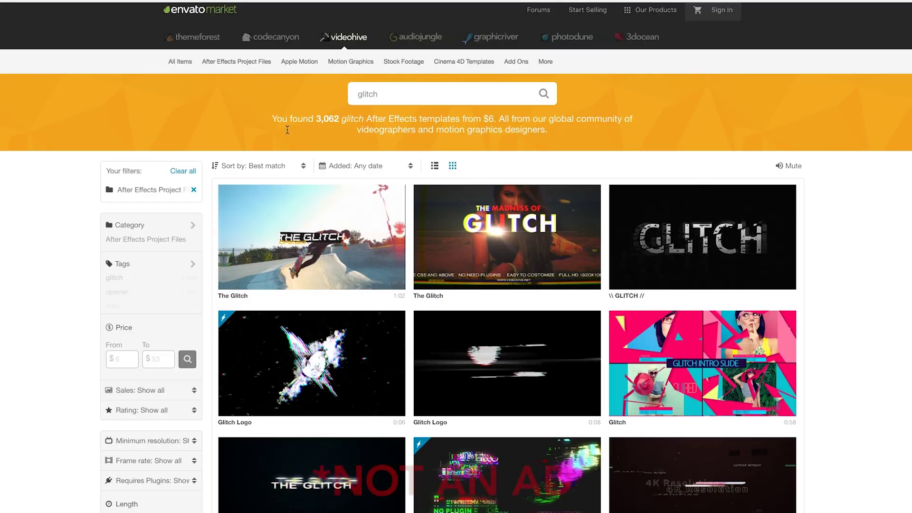
- Browse the glitch After Effects templates on VideoHive
{"action": "scroll", "coordinate": [291, 242], "scroll_direction": "down", "scroll_amount": 1}
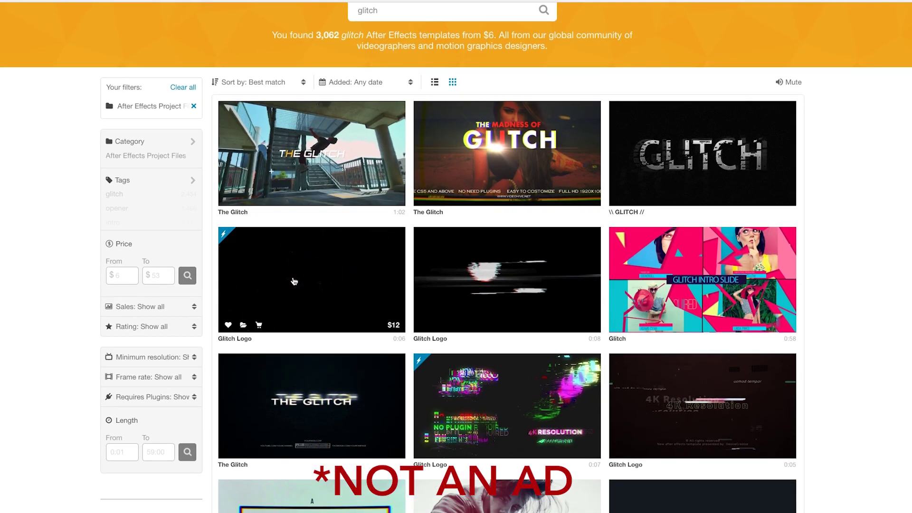
{"action": "scroll", "coordinate": [295, 283], "scroll_direction": "down", "scroll_amount": 3}
{"action": "scroll", "coordinate": [294, 285], "scroll_direction": "down", "scroll_amount": 1}
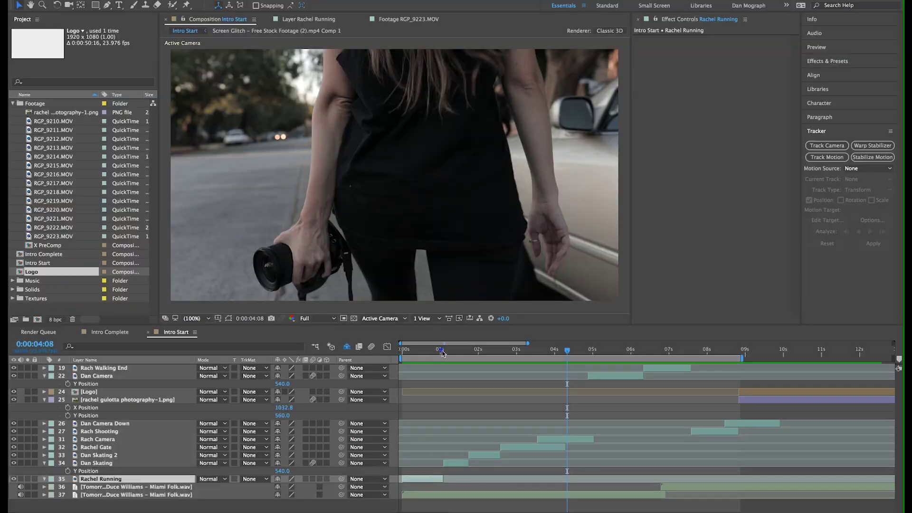
- Switch to After Effects and preview the Intro Start composition from 0:00:00:04
{"action": "left_click_drag", "start_coordinate": [421, 352], "coordinate": [411, 351]}
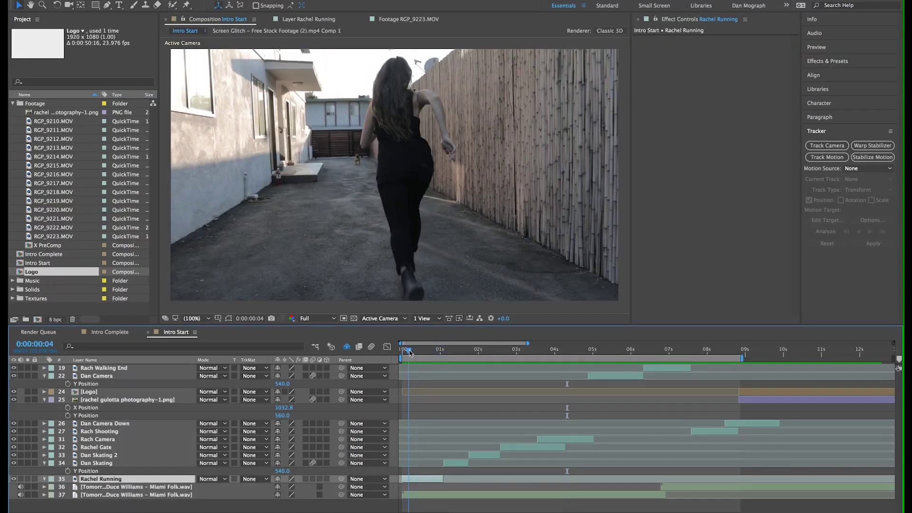
{"action": "key", "text": "space"}
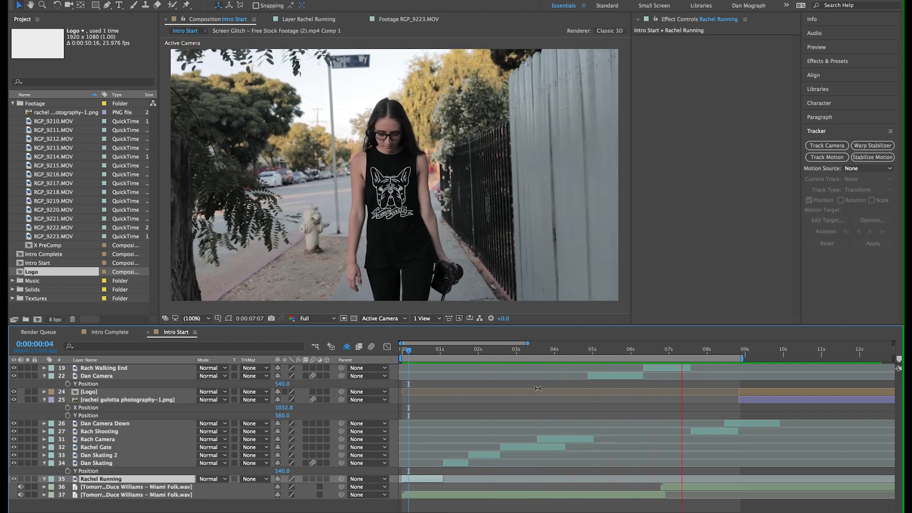
{"action": "key", "text": "space"}
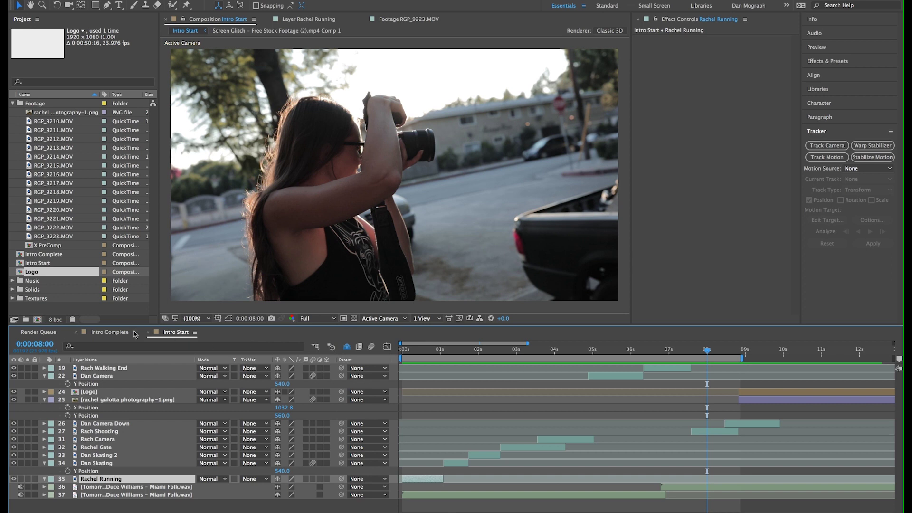
- Open the Intro Complete composition, play its opening clip and examine the runner's shoe frame by frame up close
{"action": "left_click", "coordinate": [135, 335]}
{"action": "key", "text": "space"}
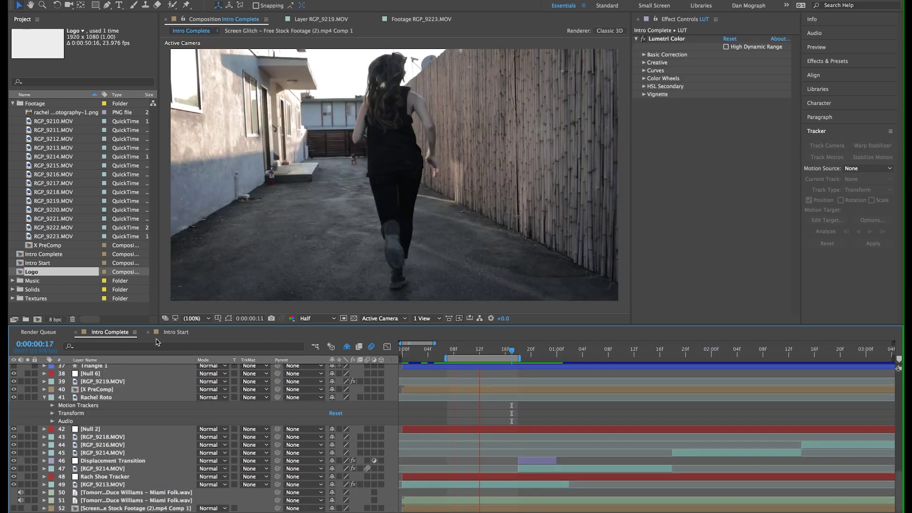
{"action": "key", "text": "space"}
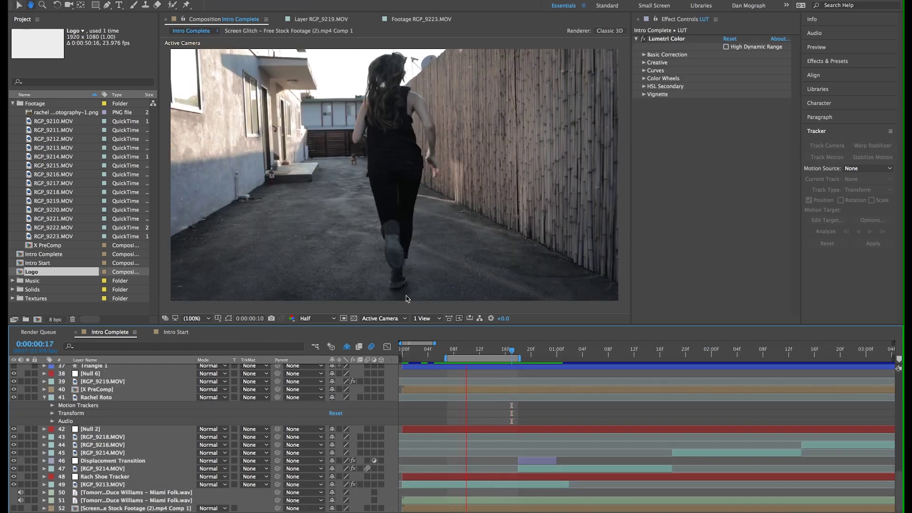
{"action": "left_click_drag", "start_coordinate": [408, 291], "coordinate": [396, 178]}
{"action": "key", "text": "period"}
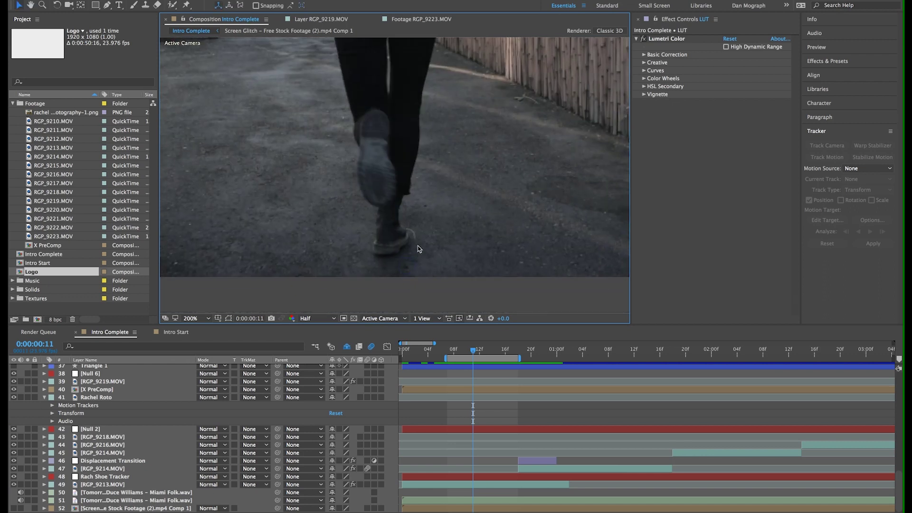
{"action": "key", "text": "Page_Up"}
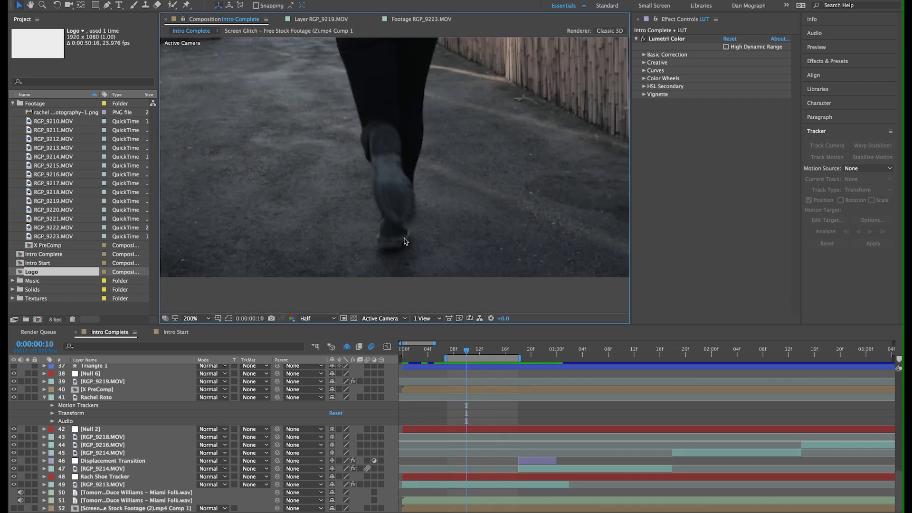
{"action": "left_click_drag", "start_coordinate": [465, 349], "coordinate": [499, 351]}
- Return to the Intro Start composition, go to 0:00:00:10 and start a motion track on the selected running clip
{"action": "left_click", "coordinate": [175, 332]}
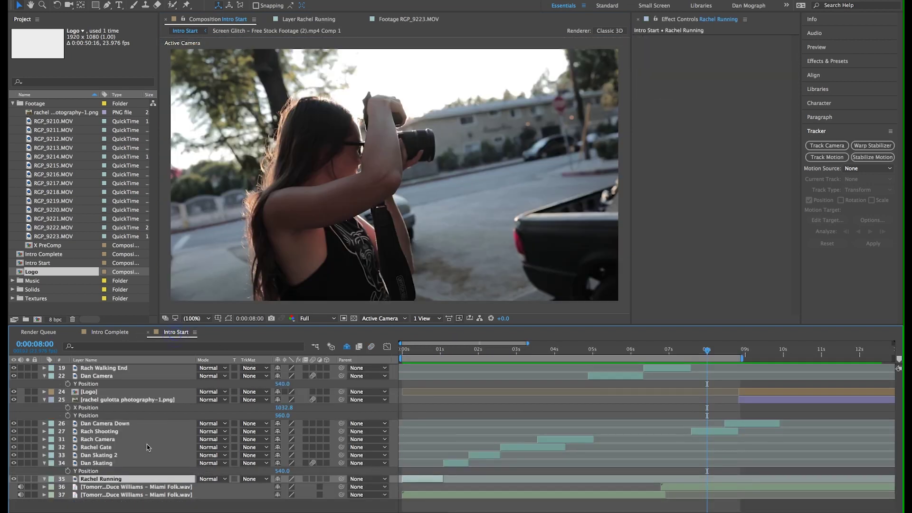
{"action": "mouse_move", "coordinate": [420, 350]}
{"action": "left_mouse_down"}
{"action": "mouse_move", "coordinate": [432, 353]}
{"action": "mouse_move", "coordinate": [420, 353]}
{"action": "left_mouse_up"}
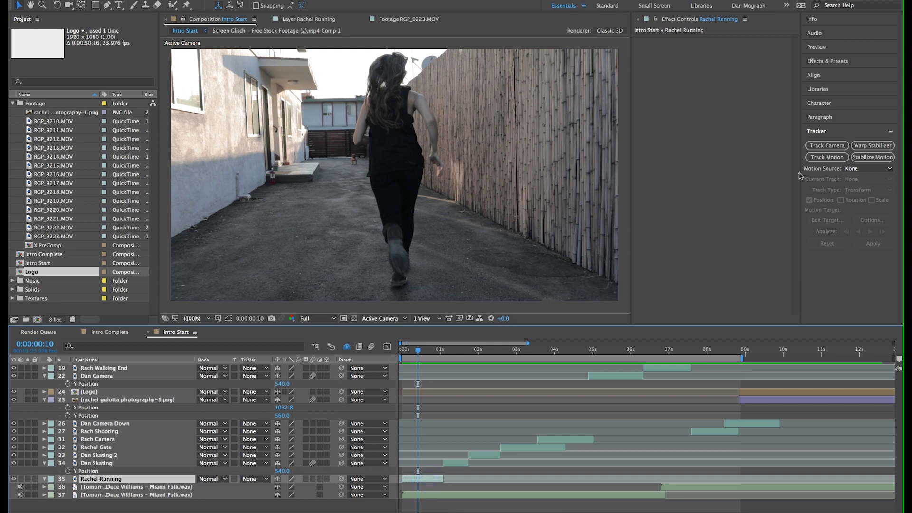
{"action": "left_click", "coordinate": [819, 130]}
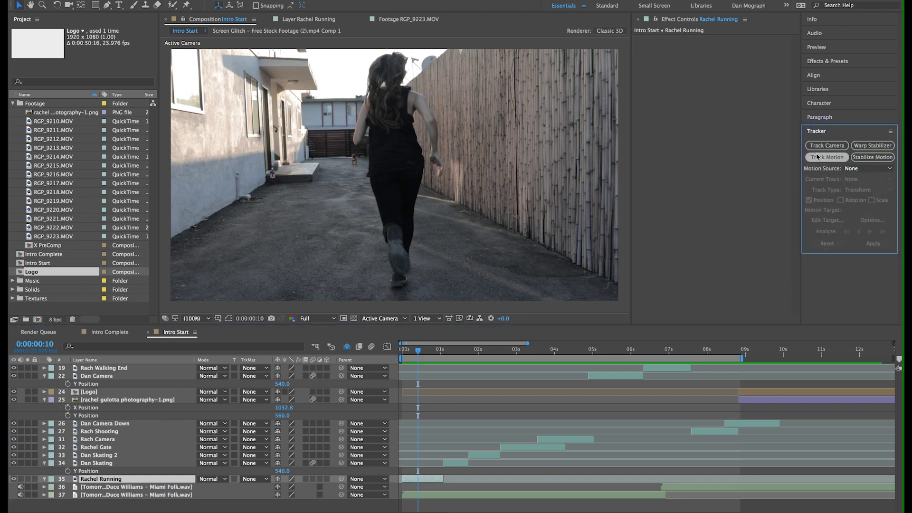
{"action": "left_click", "coordinate": [826, 157]}
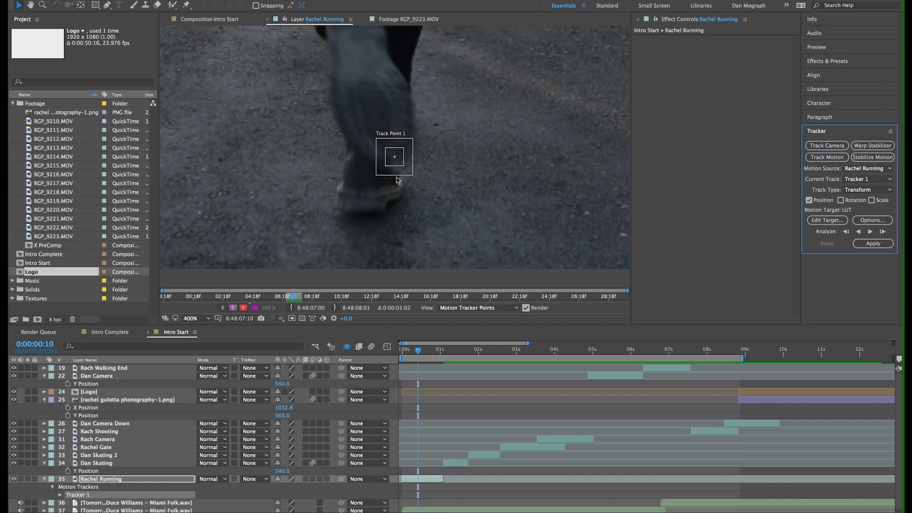
- Place Track Point 1 on the heel of the runner's planted shoe and analyze the motion forward to the clip's end
{"action": "left_click_drag", "start_coordinate": [395, 162], "coordinate": [401, 189]}
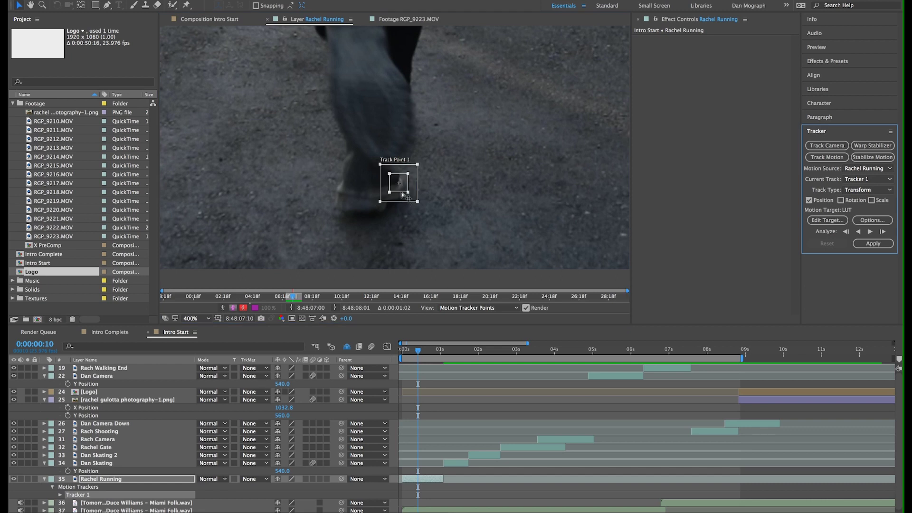
{"action": "scroll", "coordinate": [401, 193], "scroll_direction": "up", "scroll_amount": 1}
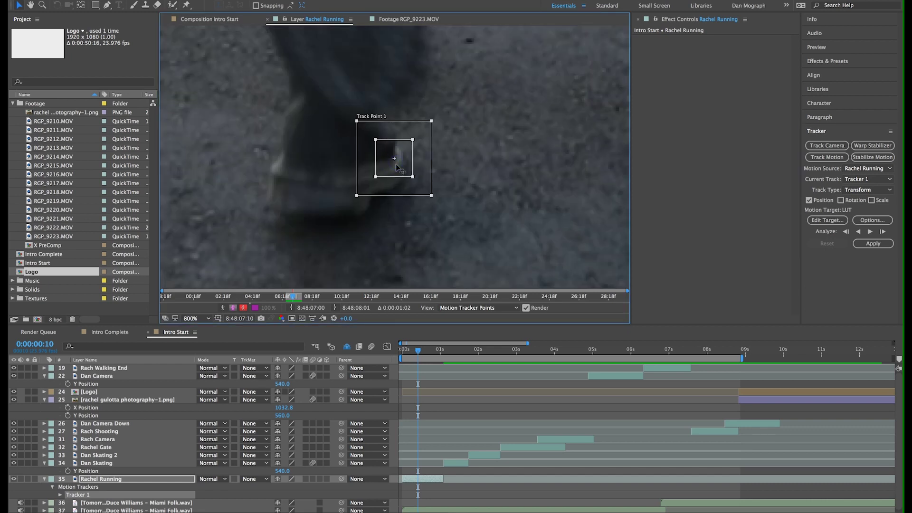
{"action": "scroll", "coordinate": [396, 164], "scroll_direction": "down", "scroll_amount": 1}
{"action": "left_click_drag", "start_coordinate": [402, 153], "coordinate": [405, 185]}
{"action": "key", "text": "v"}
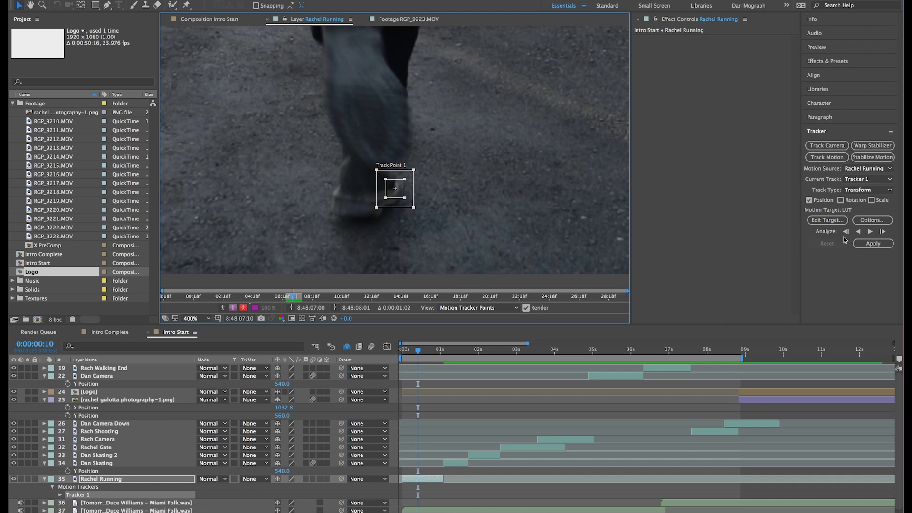
{"action": "left_click", "coordinate": [871, 232]}
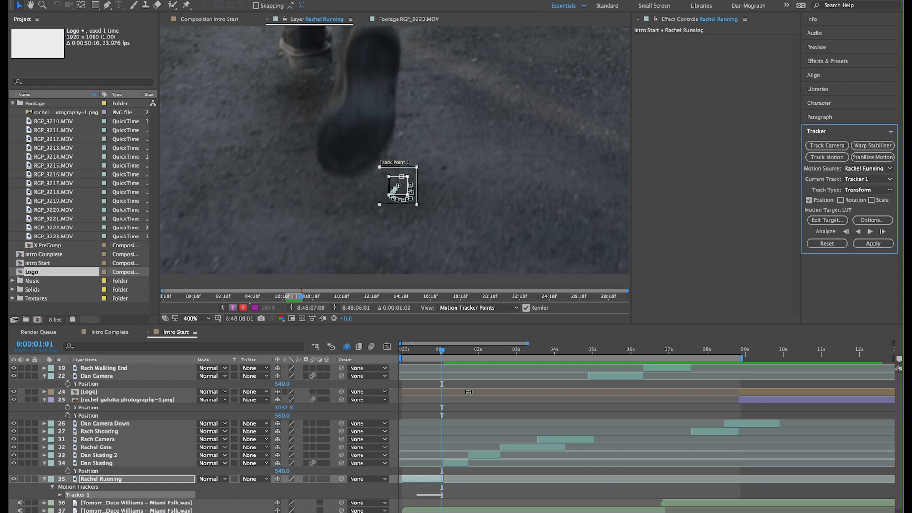
- Go to 0:00:00:14 and add a null object to the Intro Start composition
{"action": "left_click_drag", "start_coordinate": [441, 353], "coordinate": [425, 352]}
{"action": "left_click", "coordinate": [195, 0]}
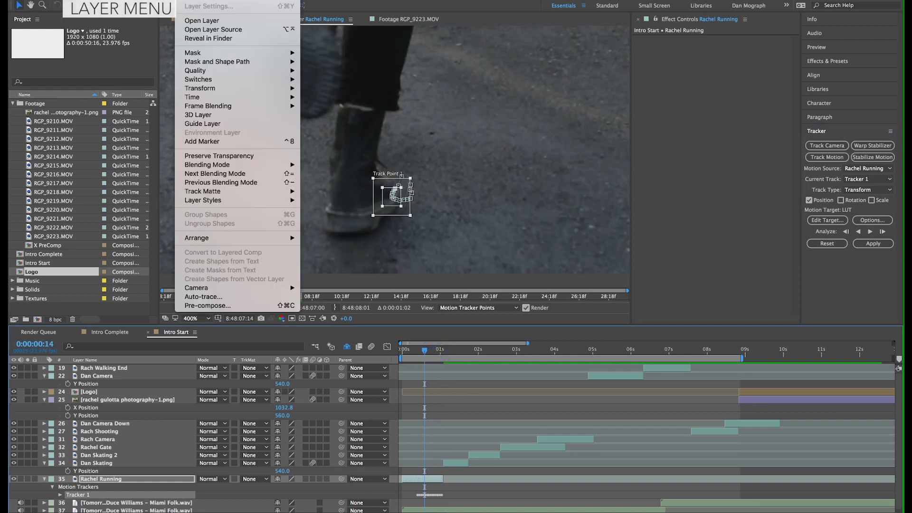
{"action": "mouse_move", "coordinate": [195, 0]}
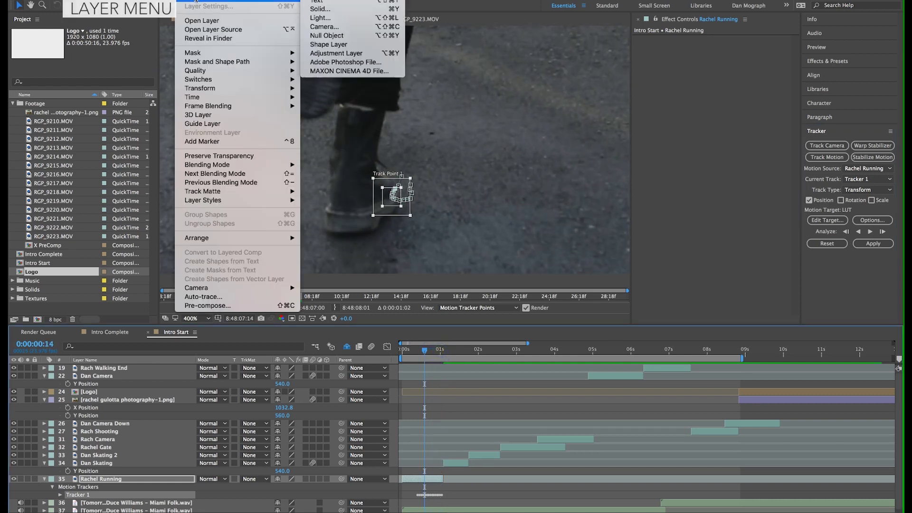
{"action": "left_click", "coordinate": [313, 36]}
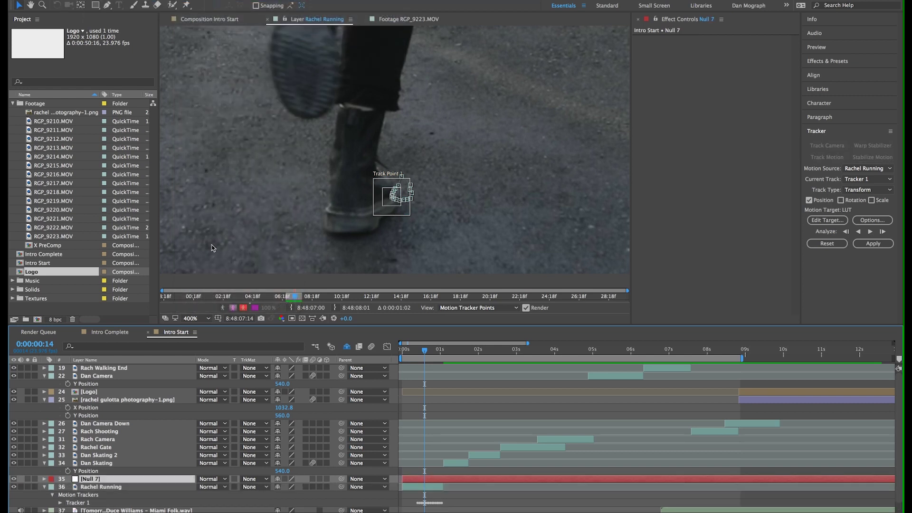
- Set the tracker's motion target to the Null 7 layer and apply the tracking data in X and Y
{"action": "left_click", "coordinate": [820, 219]}
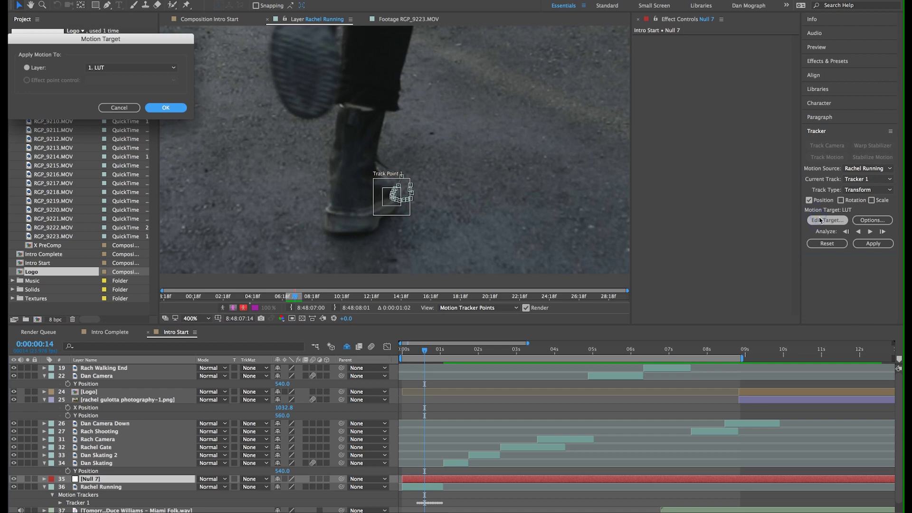
{"action": "left_click", "coordinate": [131, 67]}
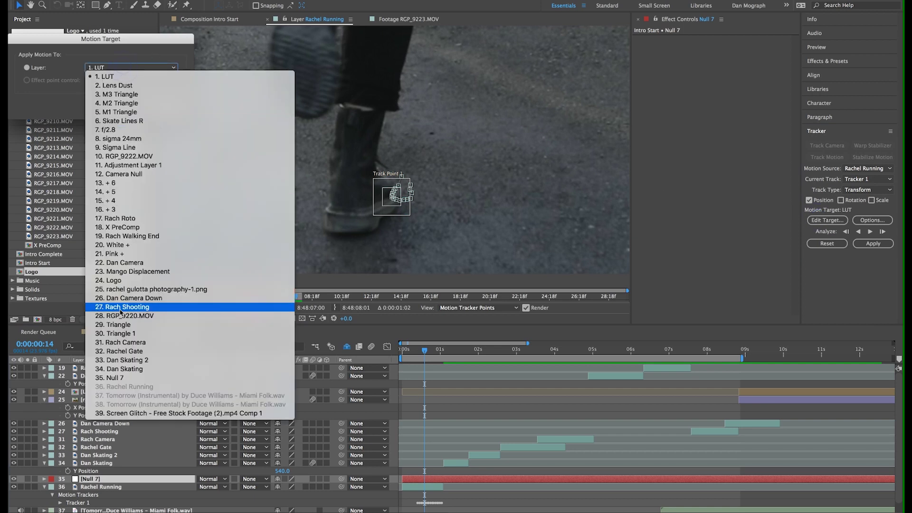
{"action": "left_click", "coordinate": [114, 378]}
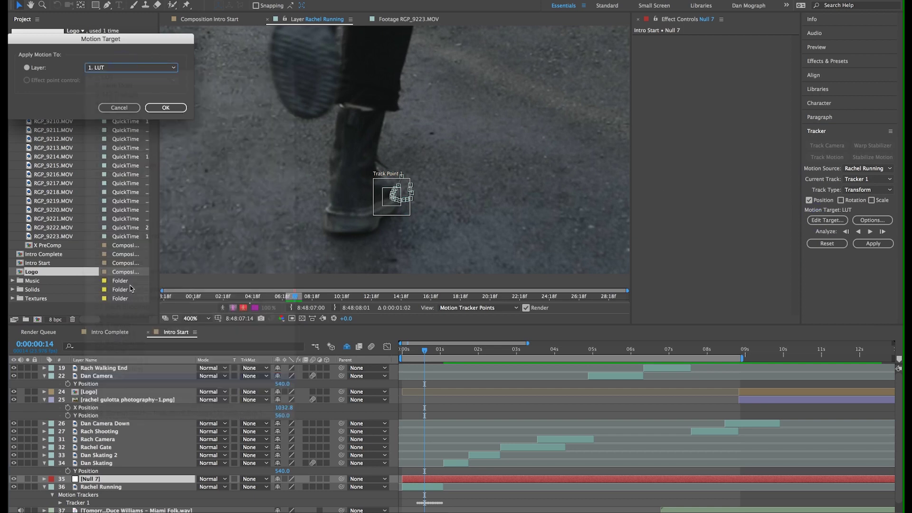
{"action": "left_click", "coordinate": [162, 108]}
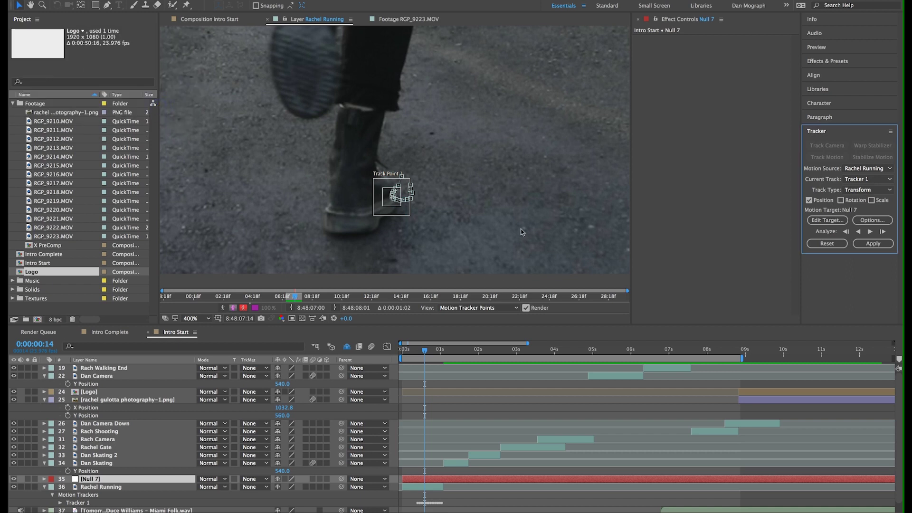
{"action": "left_click", "coordinate": [865, 248]}
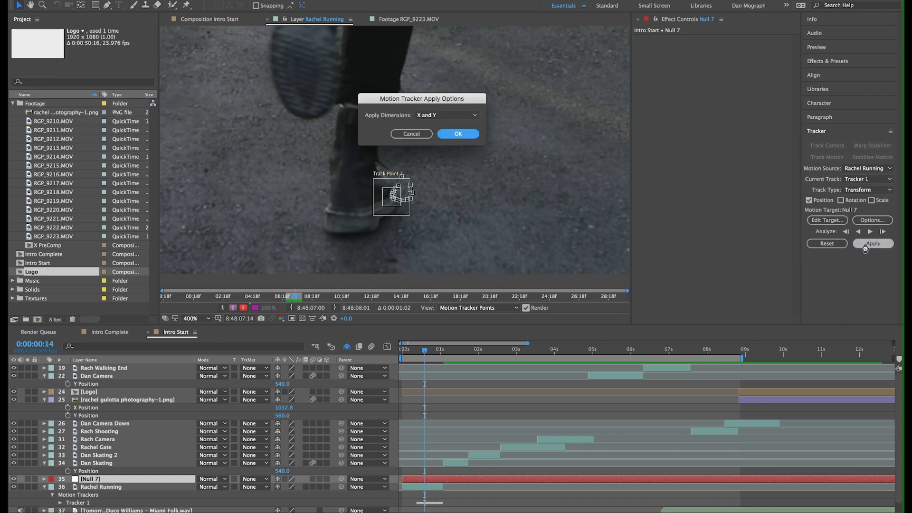
{"action": "key", "text": "Return"}
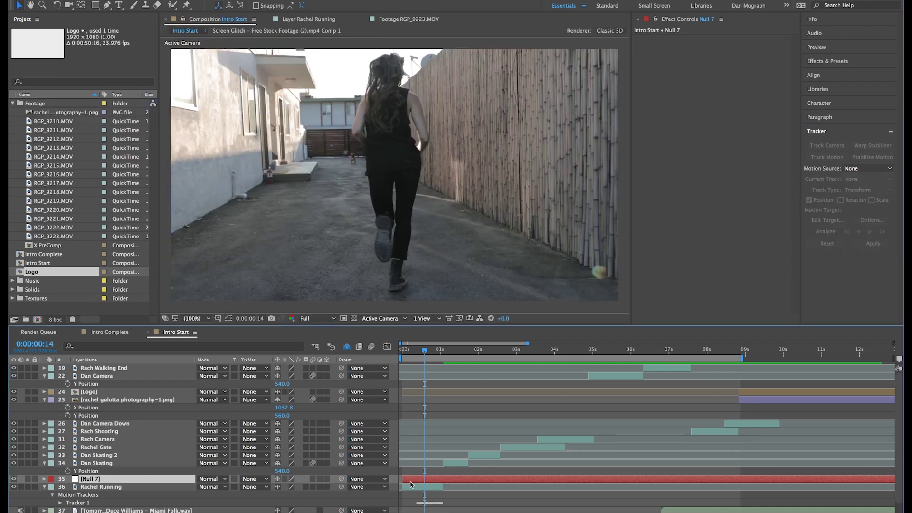
- Reveal the null layer's Position keyframes and examine them in the timeline
{"action": "key", "text": "u"}
{"action": "scroll", "coordinate": [436, 448], "scroll_direction": "down", "scroll_amount": 2}
{"action": "scroll", "coordinate": [436, 448], "scroll_direction": "up", "scroll_amount": 4}
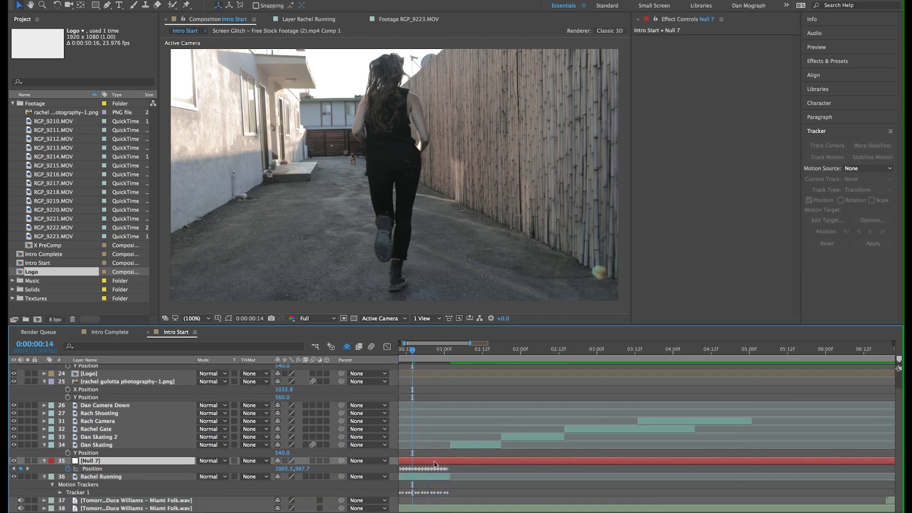
{"action": "key", "text": "space"}
{"action": "left_click_drag", "start_coordinate": [426, 465], "coordinate": [506, 467]}
{"action": "key", "text": "v"}
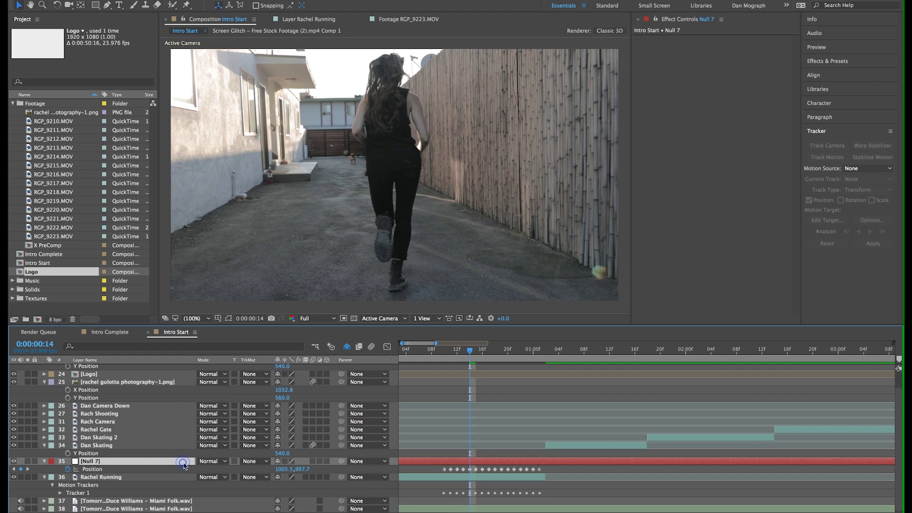
- Rename the null layer as Shoe Tracker
{"action": "key", "text": "Return"}
{"action": "type", "text": "Shoe Track"}
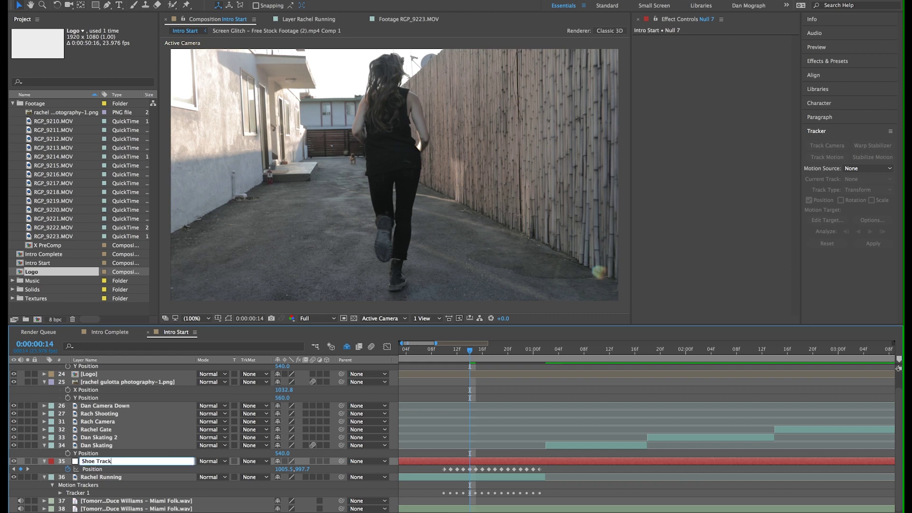
{"action": "type", "text": "er"}
{"action": "key", "text": "Return"}
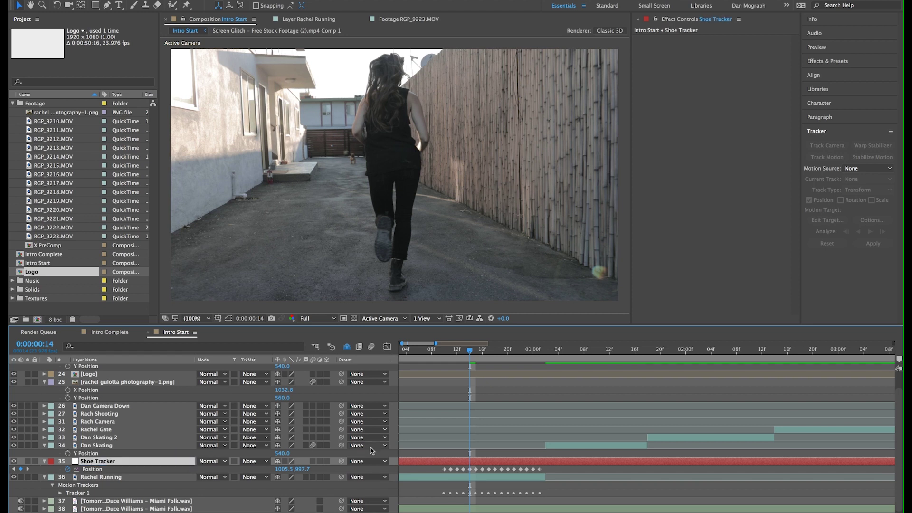
- Draw a short curved 2 px white line beside the runner's planted boot with the Pen tool
{"action": "key", "text": "space"}
{"action": "left_click_drag", "start_coordinate": [386, 281], "coordinate": [398, 162]}
{"action": "key", "text": "period"}
{"action": "key", "text": "g"}
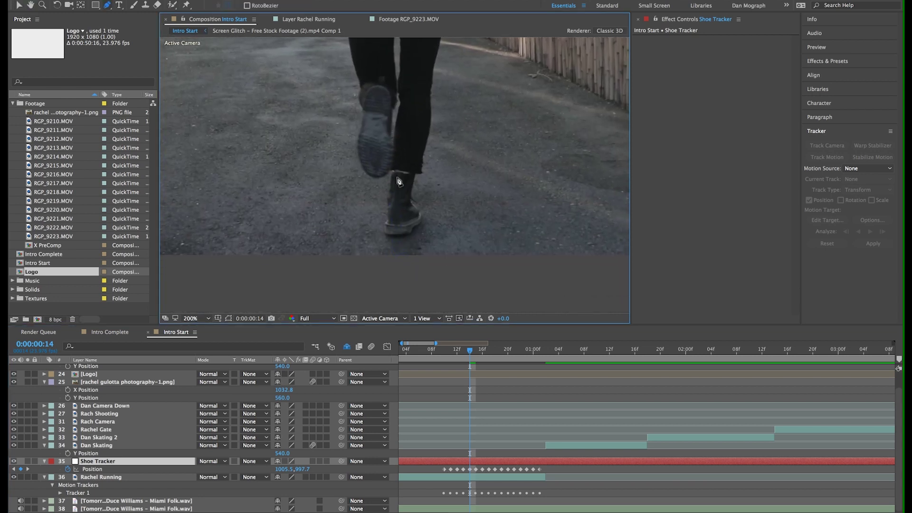
{"action": "key", "text": "F2"}
{"action": "scroll", "coordinate": [418, 244], "scroll_direction": "up", "scroll_amount": 2}
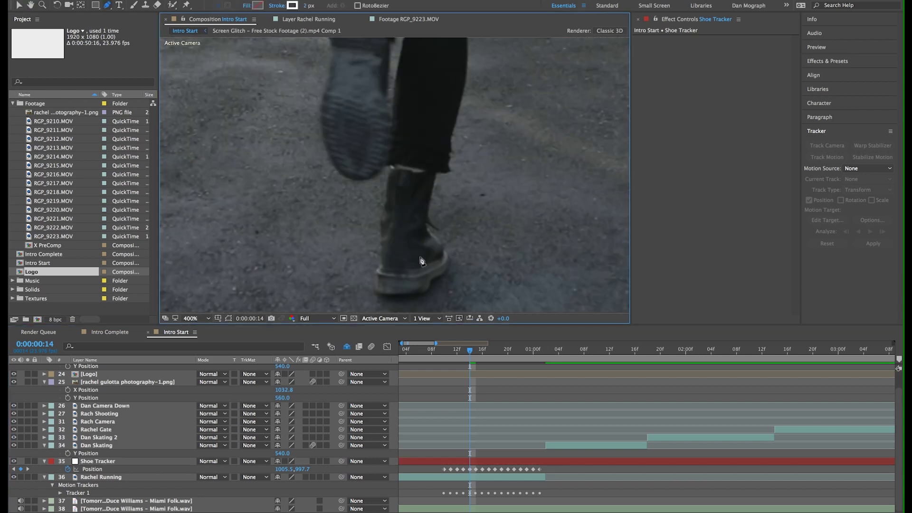
{"action": "key", "text": "h"}
{"action": "left_click_drag", "start_coordinate": [424, 261], "coordinate": [408, 236]}
{"action": "key", "text": "g"}
{"action": "left_click", "coordinate": [443, 236]}
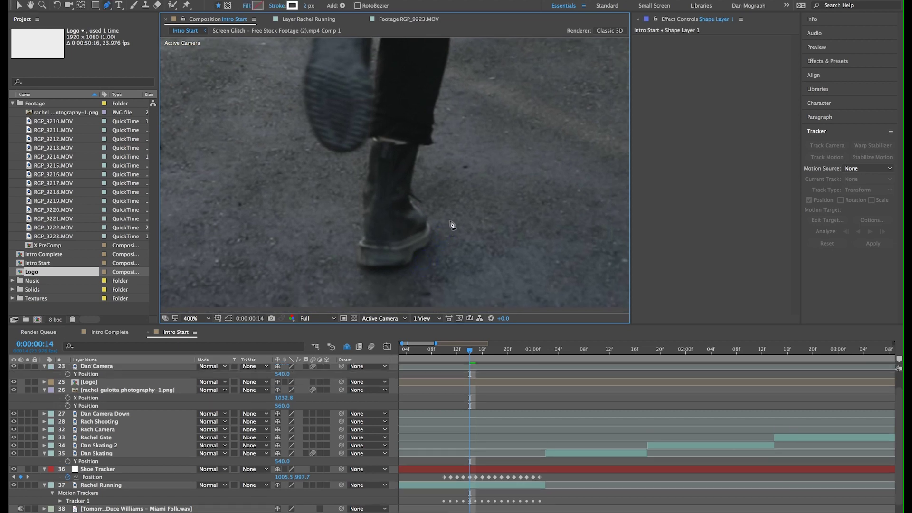
{"action": "left_click", "coordinate": [430, 209]}
{"action": "left_click_drag", "start_coordinate": [431, 212], "coordinate": [419, 207]}
- Fine-tune the curve's end points beside the boot and parent Shape Layer 1 to the Shoe Tracker null
{"action": "key", "text": "v"}
{"action": "left_click_drag", "start_coordinate": [431, 209], "coordinate": [428, 208]}
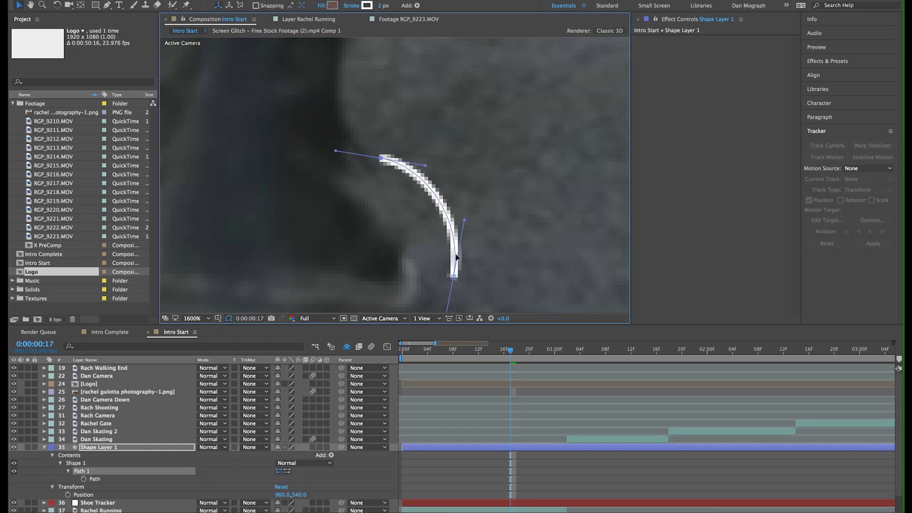
{"action": "left_click_drag", "start_coordinate": [455, 279], "coordinate": [454, 280]}
{"action": "left_click_drag", "start_coordinate": [341, 447], "coordinate": [142, 505]}
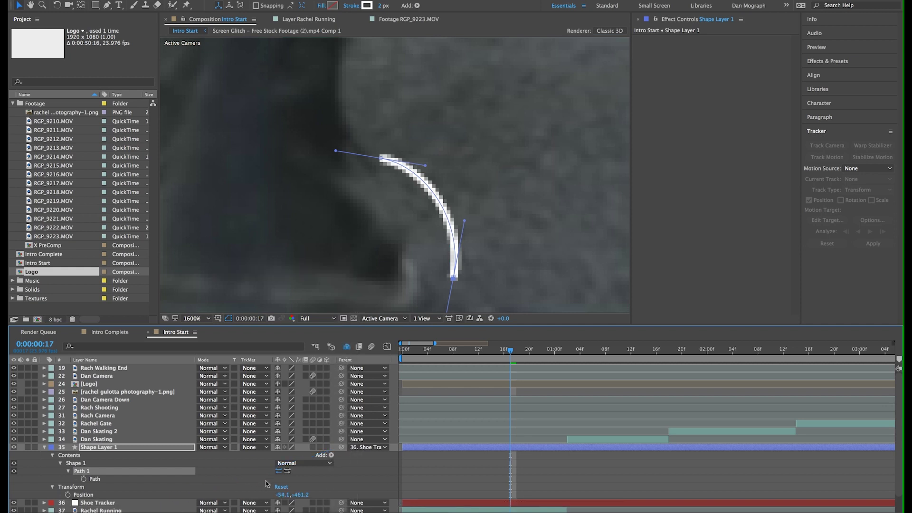
- Step through neighbouring frames to examine how the curved line follows the shoe
{"action": "key", "text": "Page_Down"}
{"action": "key", "text": "Page_Down"}
{"action": "key", "text": "Page_Down"}
{"action": "key", "text": "Page_Down"}
{"action": "key", "text": "Page_Up"}
{"action": "key", "text": "Page_Up"}
{"action": "key", "text": "Page_Up"}
{"action": "key", "text": "Page_Up"}
{"action": "key", "text": "Page_Up"}
{"action": "key", "text": "Page_Up"}
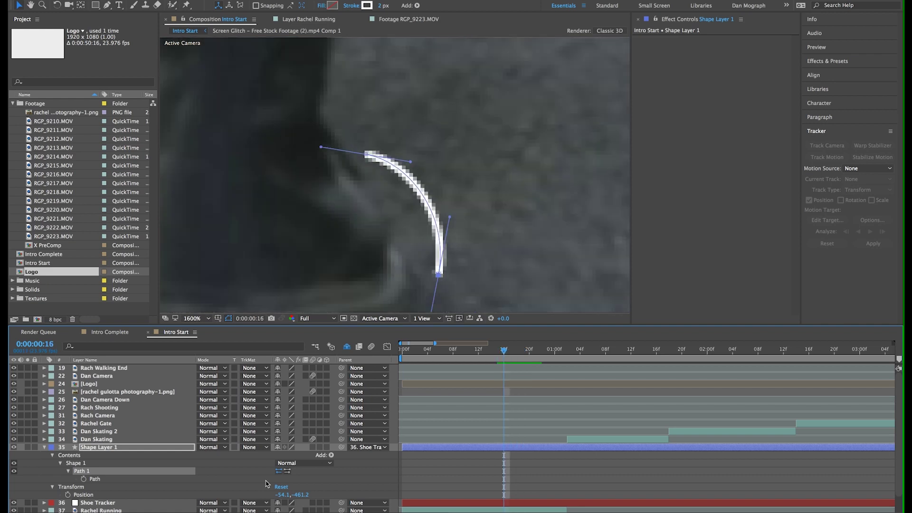
{"action": "key", "text": "Page_Down"}
- Keyframe the shape's Path and reshape the curve at 0:00:00:10 to sit closer around the boot
{"action": "left_click", "coordinate": [140, 447]}
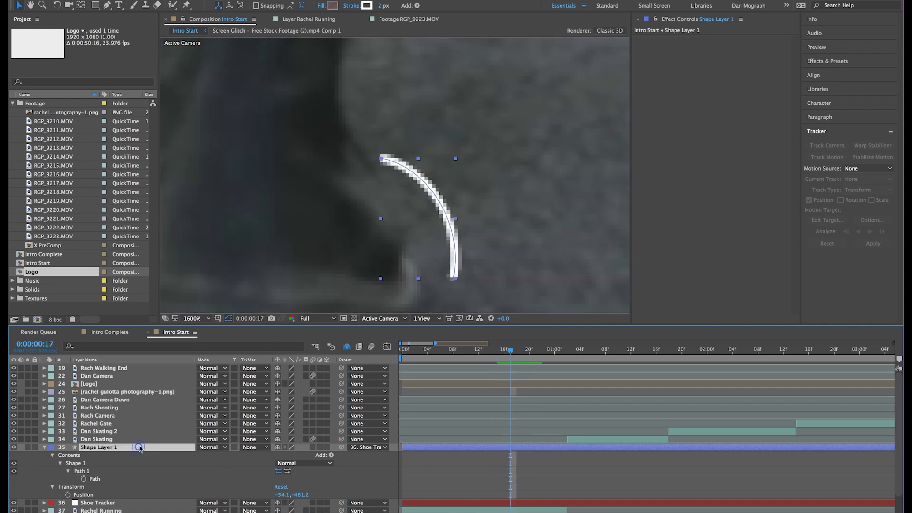
{"action": "left_click", "coordinate": [85, 480]}
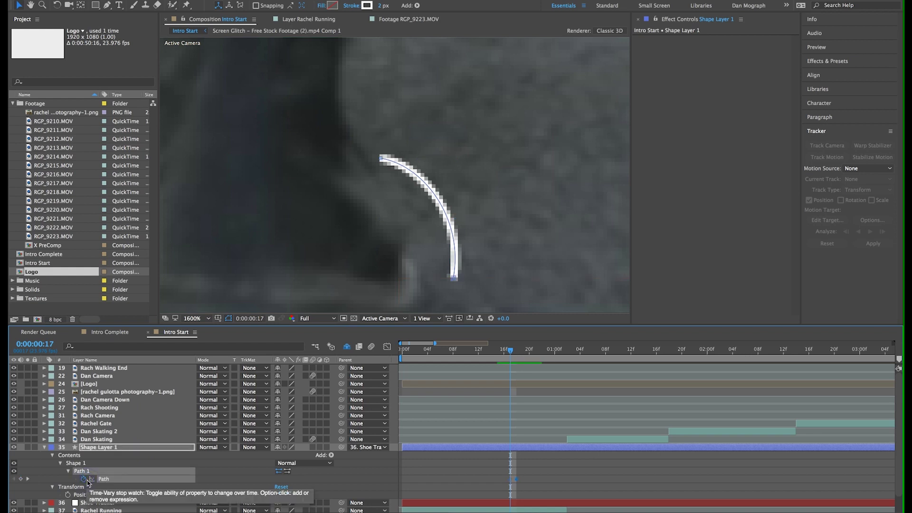
{"action": "key", "text": "Page_Up"}
{"action": "key", "text": "Page_Up"}
{"action": "key", "text": "Page_Up"}
{"action": "key", "text": "Page_Up"}
{"action": "key", "text": "Page_Up"}
{"action": "key", "text": "Page_Up"}
{"action": "key", "text": "Page_Up"}
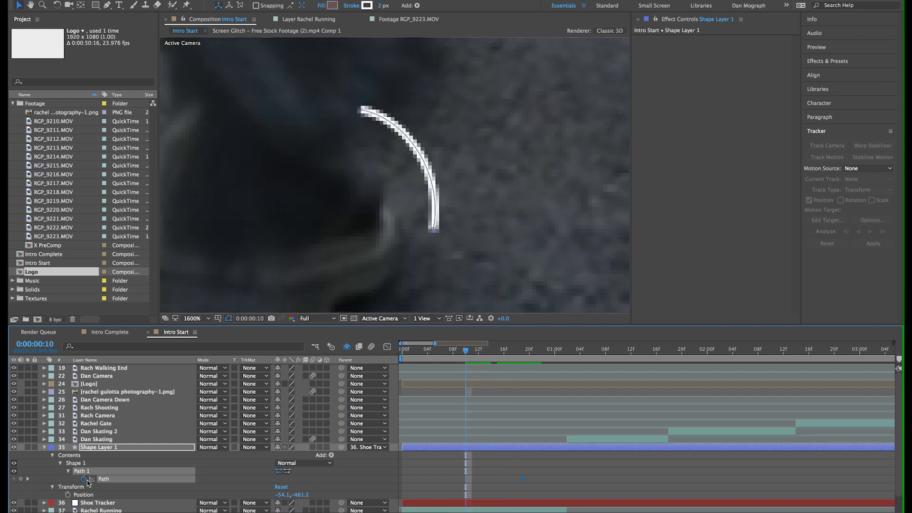
{"action": "left_click_drag", "start_coordinate": [433, 229], "coordinate": [426, 236]}
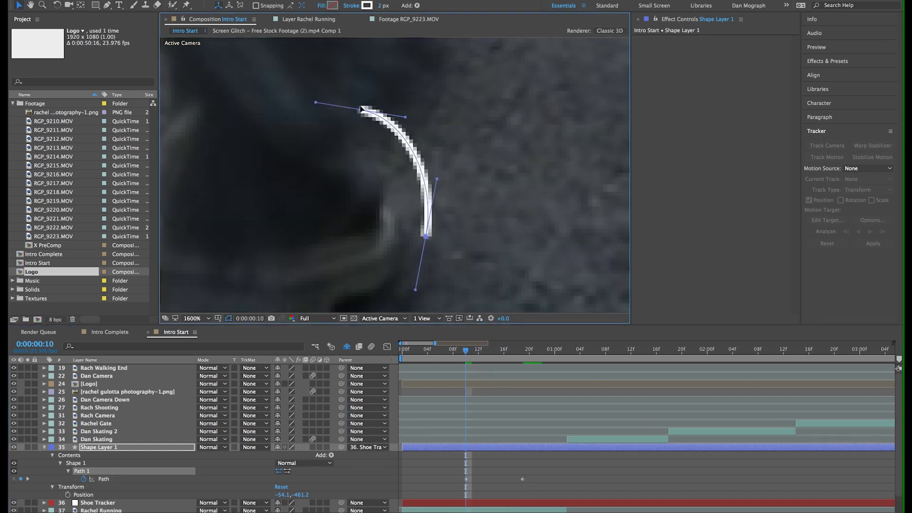
{"action": "left_click_drag", "start_coordinate": [361, 110], "coordinate": [365, 138]}
{"action": "left_click_drag", "start_coordinate": [426, 235], "coordinate": [423, 240]}
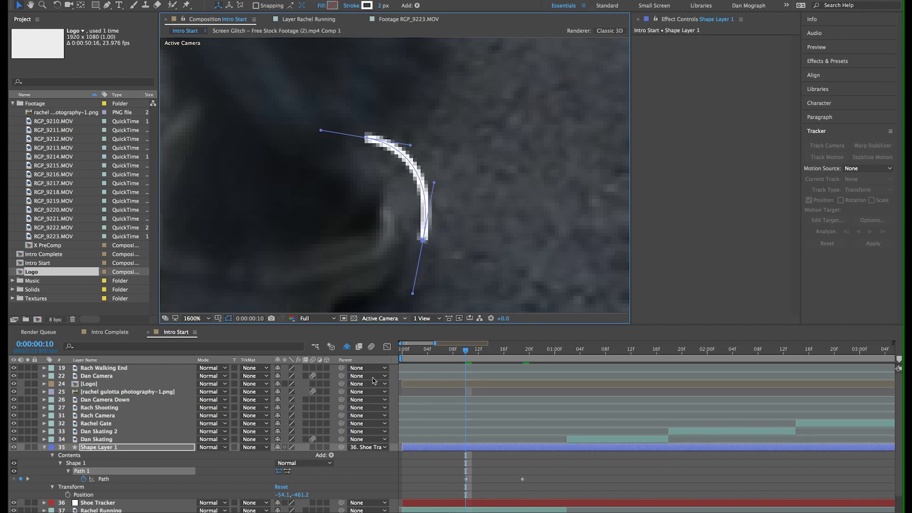
- Fade the curved line in with Opacity keyframes from 0:00:00:10 to 0:00:00:13, ending at 70%
{"action": "key", "text": "shift+t"}
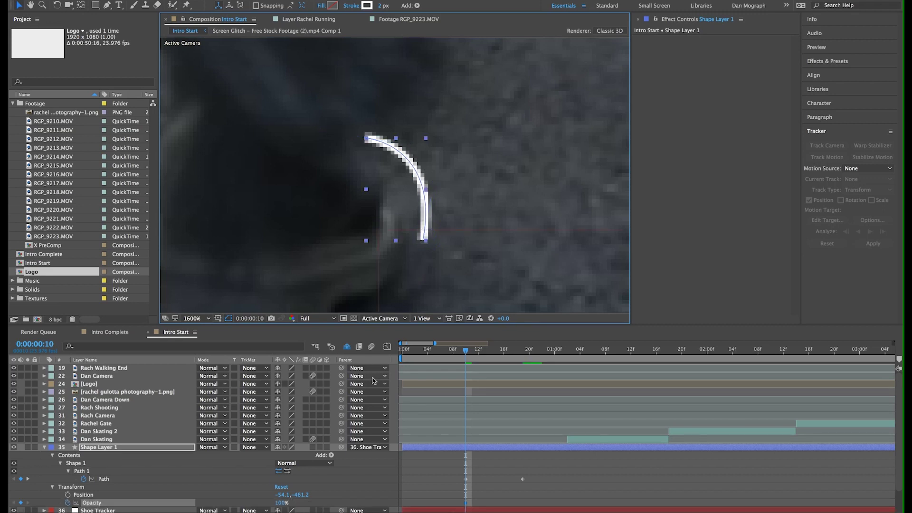
{"action": "left_click", "coordinate": [281, 502]}
{"action": "type", "text": "70"}
{"action": "key", "text": "Return"}
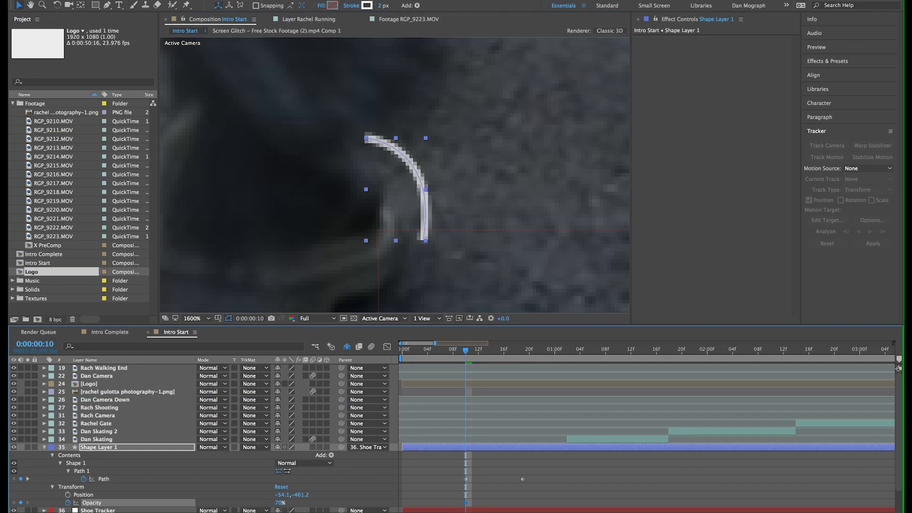
{"action": "key", "text": "Page_Down"}
{"action": "key", "text": "Page_Down"}
{"action": "key", "text": "Page_Up"}
{"action": "key", "text": "Page_Up"}
{"action": "key", "text": "space"}
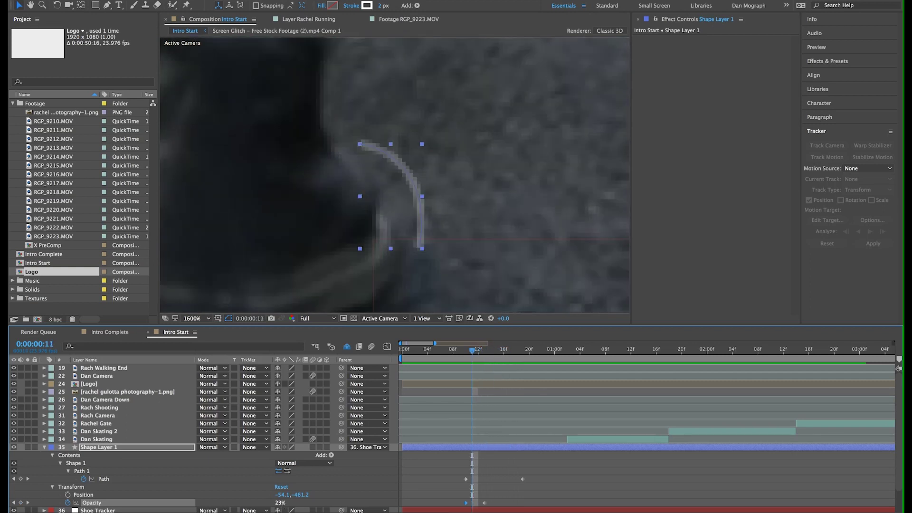
- Rename Shape Layer 1 as Shoe Graphic
{"action": "left_click", "coordinate": [104, 449]}
{"action": "key", "text": "Return"}
{"action": "type", "text": "Shoe"}
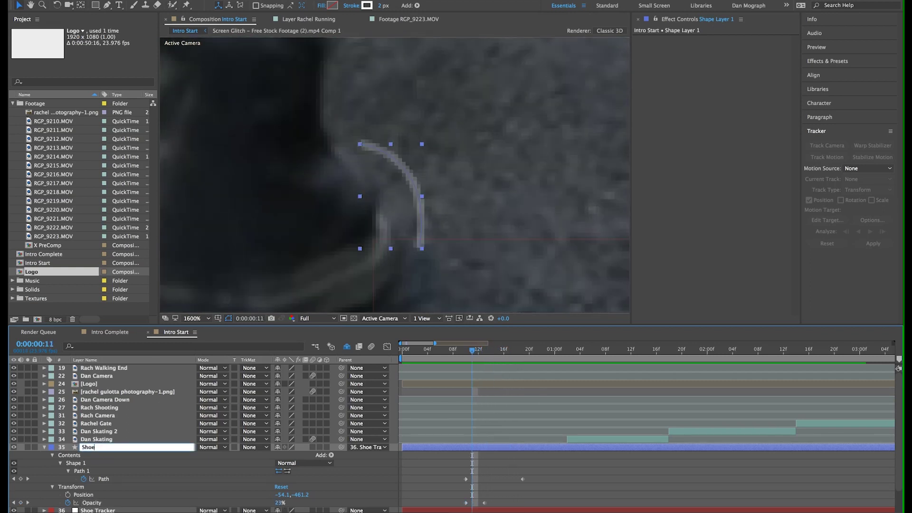
{"action": "type", "text": " Graphic"}
{"action": "key", "text": "Return"}
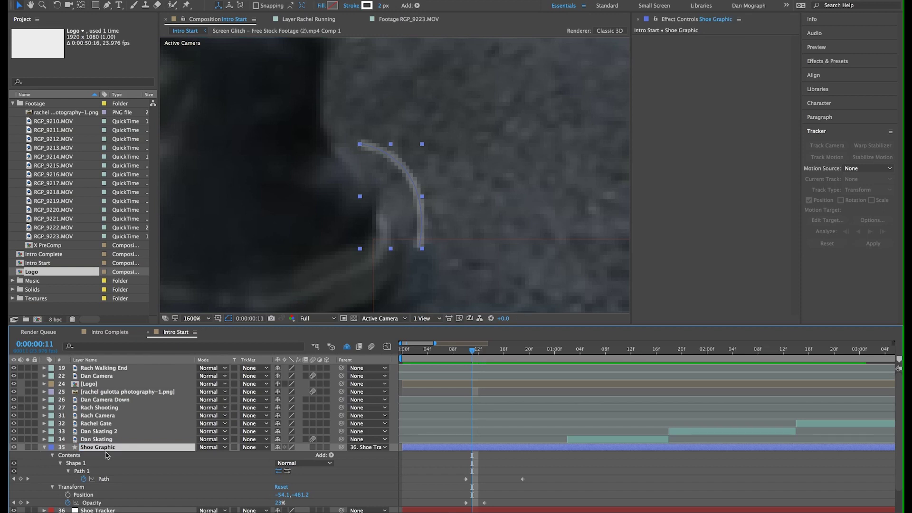
- Duplicate Shoe Graphic and shift the copy's path outward at its 0:00:00:19 and 0:00:00:10 keyframes to form a second parallel curve
{"action": "key", "text": "super+d"}
{"action": "key", "text": "u"}
{"action": "key", "text": "k"}
{"action": "key", "text": "k"}
{"action": "left_click", "coordinate": [166, 455]}
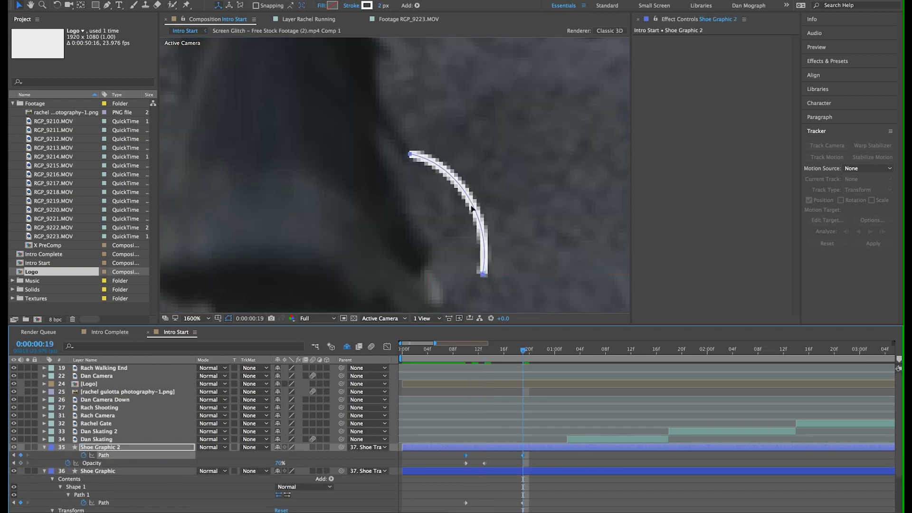
{"action": "left_click_drag", "start_coordinate": [471, 207], "coordinate": [491, 191]}
{"action": "left_click_drag", "start_coordinate": [502, 259], "coordinate": [504, 271]}
{"action": "left_click_drag", "start_coordinate": [430, 139], "coordinate": [383, 136]}
{"action": "key", "text": "j"}
{"action": "key", "text": "j"}
{"action": "key", "text": "k"}
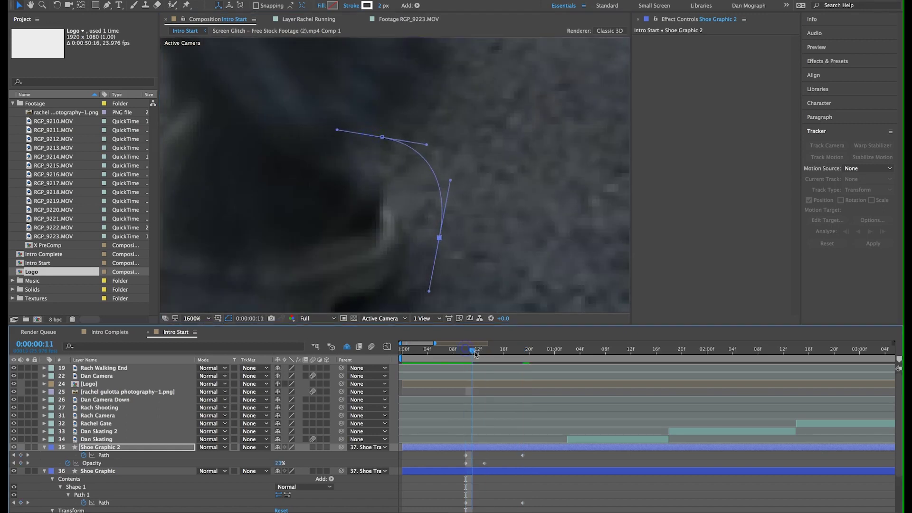
- Step through and play back the frames to check how both shoe curves track and fade in
{"action": "key", "text": "j"}
{"action": "key", "text": "Page_Down"}
{"action": "key", "text": "Page_Down"}
{"action": "key", "text": "Page_Down"}
{"action": "key", "text": "Page_Down"}
{"action": "key", "text": "Page_Down"}
{"action": "key", "text": "Page_Down"}
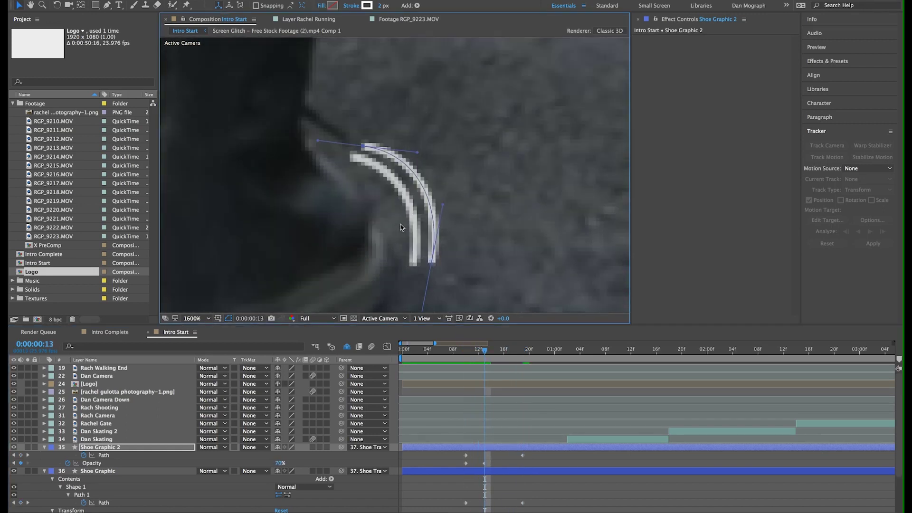
{"action": "key", "text": "Page_Down"}
{"action": "key", "text": "Page_Down"}
{"action": "key", "text": "Page_Down"}
{"action": "key", "text": "Page_Up"}
{"action": "key", "text": "Page_Up"}
{"action": "key", "text": "Page_Up"}
{"action": "key", "text": "Page_Up"}
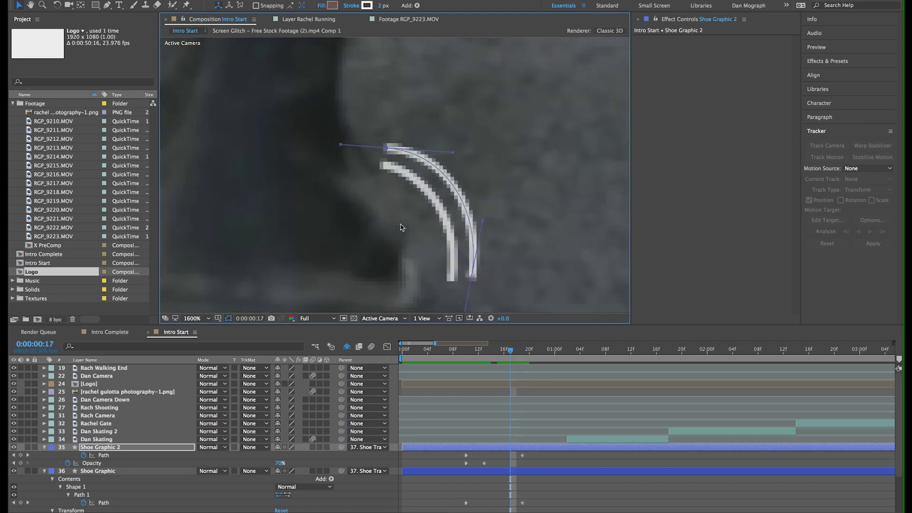
{"action": "key", "text": "Page_Up"}
{"action": "key", "text": "Page_Up"}
{"action": "key", "text": "Page_Up"}
{"action": "key", "text": "Page_Up"}
{"action": "key", "text": "Page_Up"}
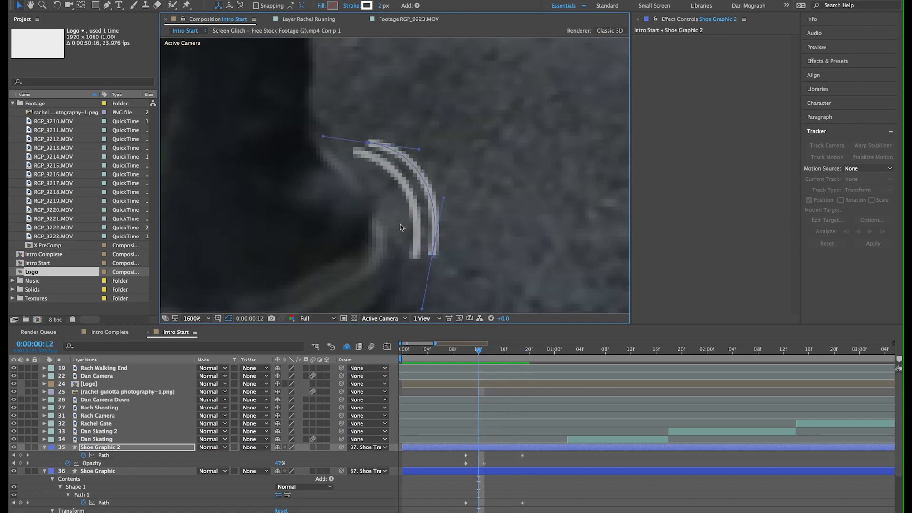
{"action": "key", "text": "space"}
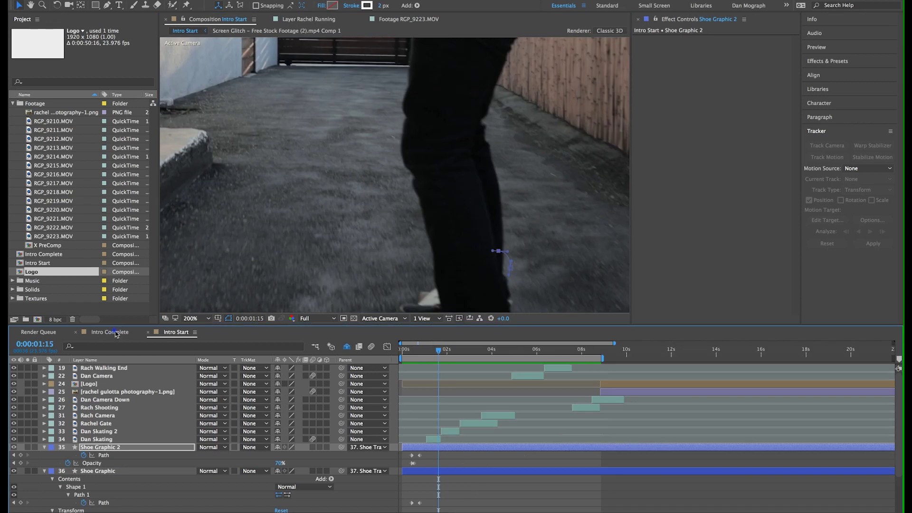
- Switch to the Intro Complete composition and review its skating shot up to 0:00:01:09
{"action": "left_click", "coordinate": [110, 331]}
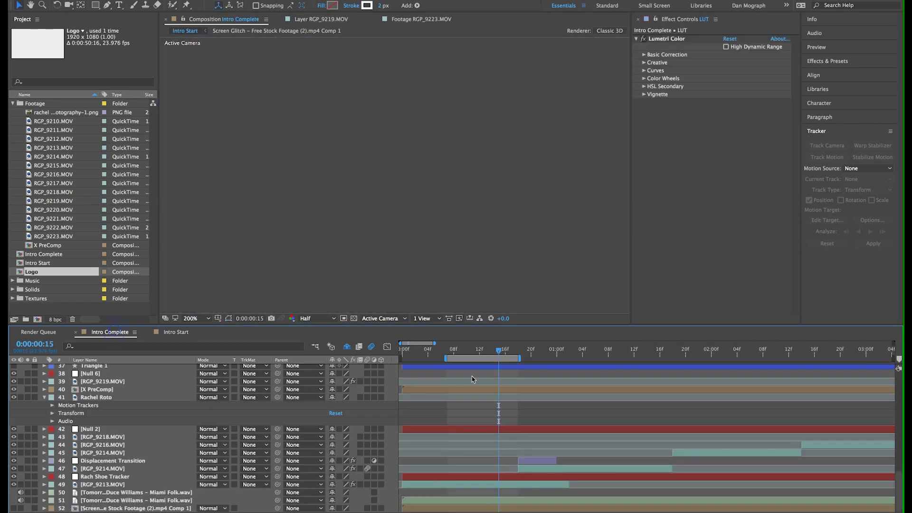
{"action": "left_click_drag", "start_coordinate": [473, 357], "coordinate": [544, 356]}
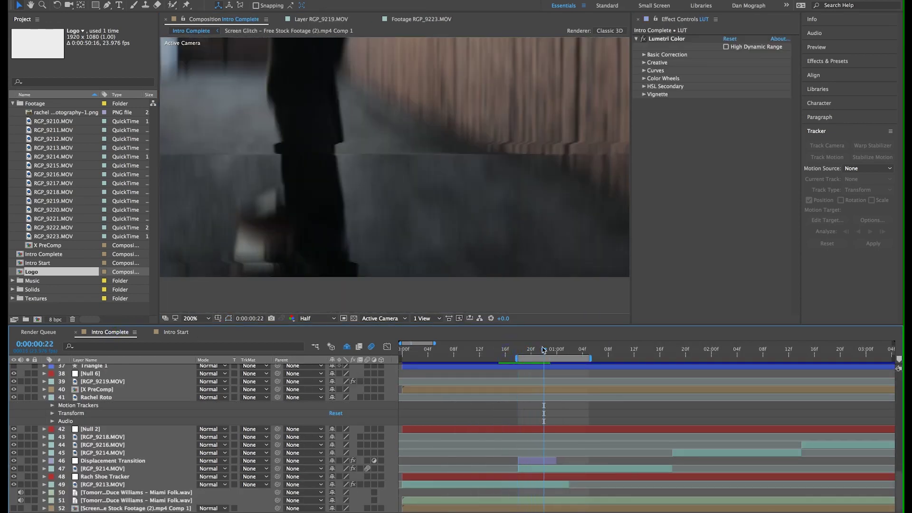
{"action": "key", "text": "space"}
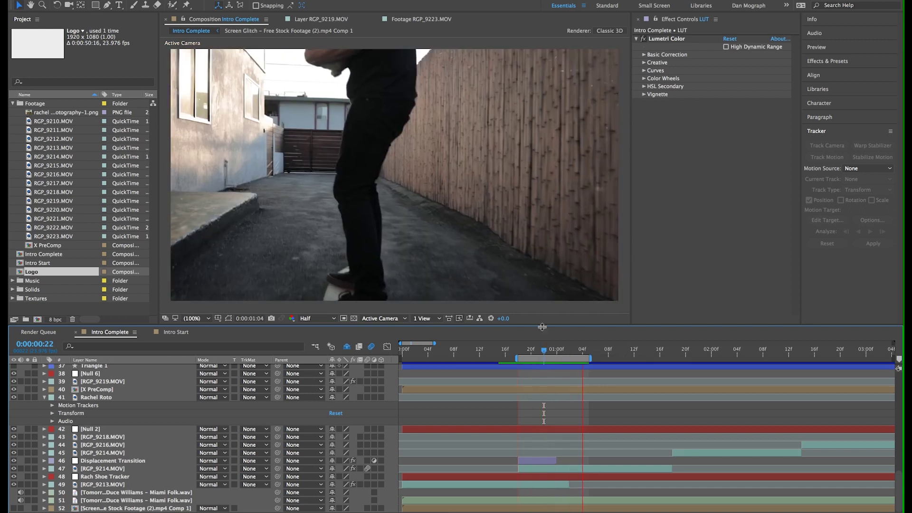
{"action": "left_click", "coordinate": [571, 354]}
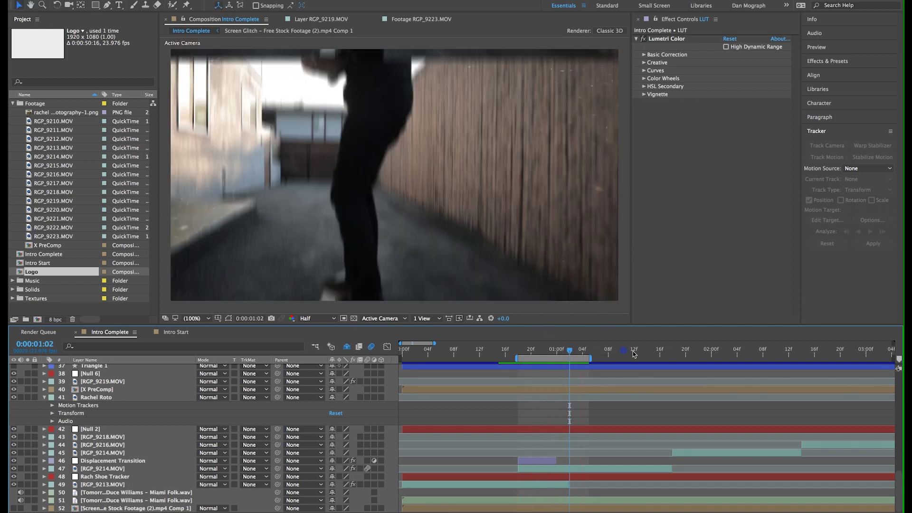
{"action": "mouse_move", "coordinate": [633, 354]}
{"action": "left_mouse_down"}
{"action": "mouse_move", "coordinate": [647, 354]}
{"action": "mouse_move", "coordinate": [584, 361]}
{"action": "mouse_move", "coordinate": [689, 361]}
{"action": "mouse_move", "coordinate": [619, 360]}
{"action": "left_mouse_up"}
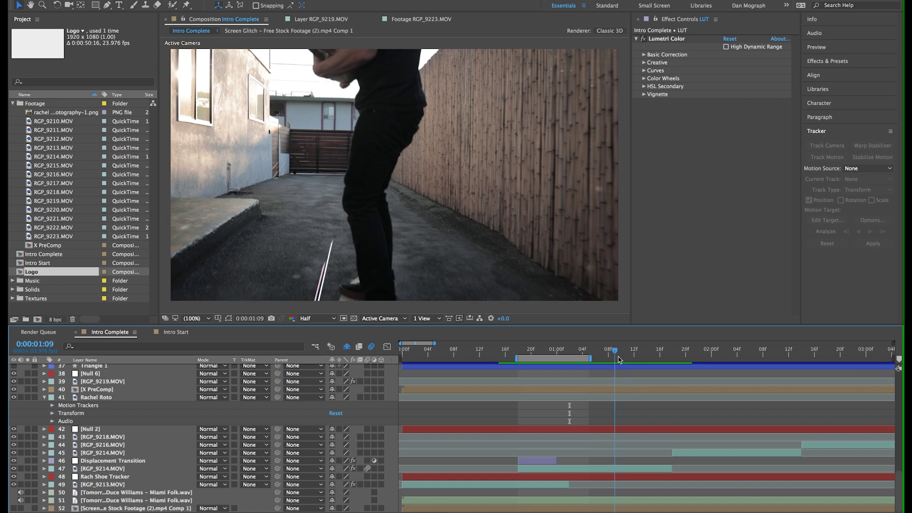
- Return to the Intro Start composition and run the 3D Camera Tracker on the Dan Skating layer
{"action": "left_click", "coordinate": [176, 332]}
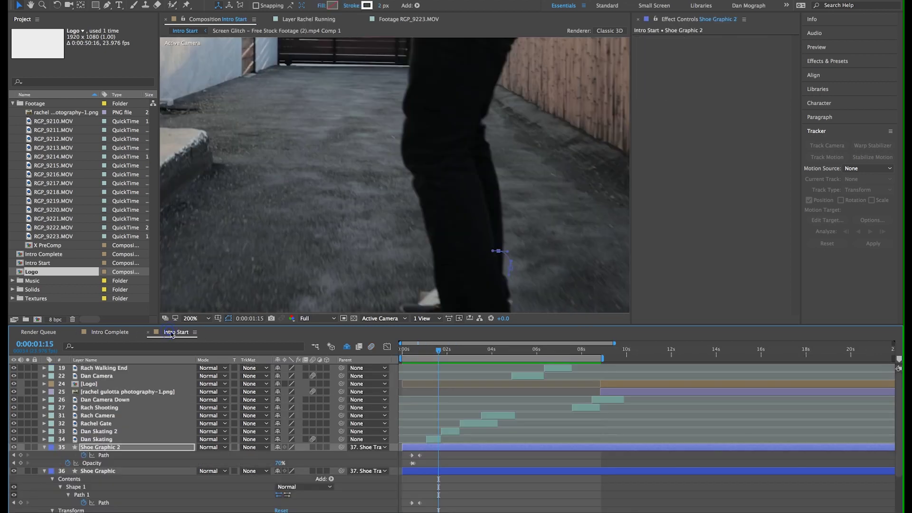
{"action": "left_click", "coordinate": [118, 440]}
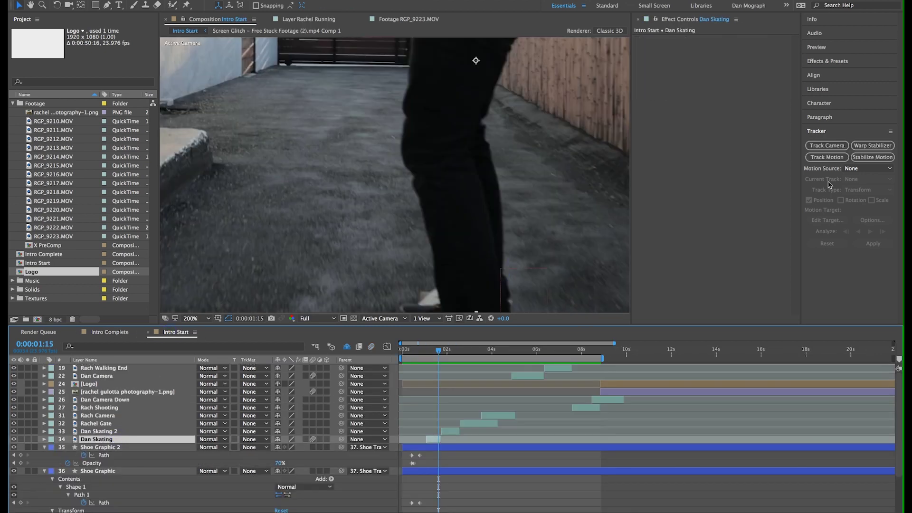
{"action": "left_click", "coordinate": [827, 146]}
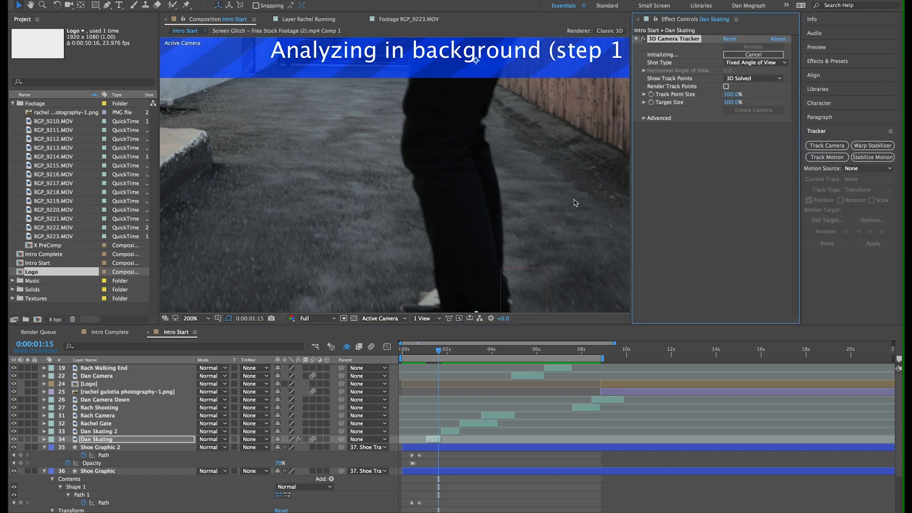
{"action": "key", "text": "comma"}
{"action": "left_click_drag", "start_coordinate": [530, 191], "coordinate": [488, 251]}
{"action": "key", "text": "v"}
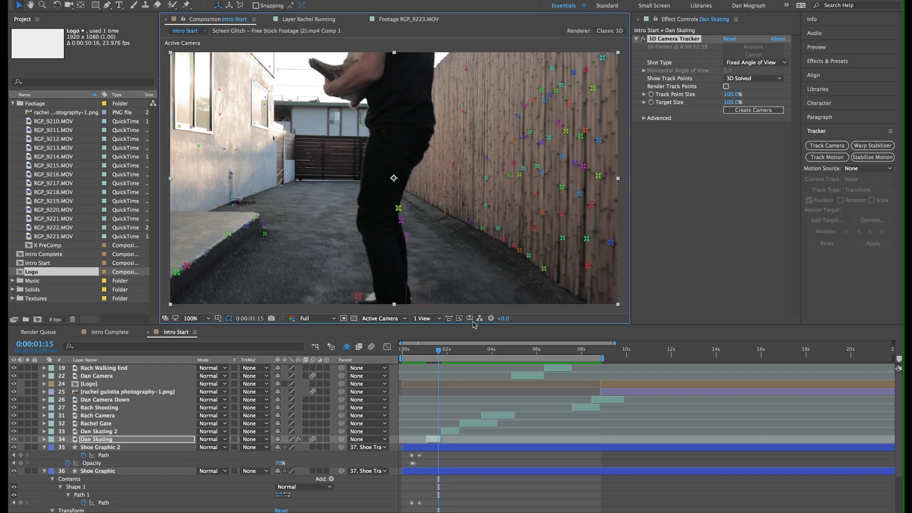
- At 0:00:01:05, create a solid and camera from the track points on the ground near the skater's feet
{"action": "left_click_drag", "start_coordinate": [430, 353], "coordinate": [430, 352]}
{"action": "key", "text": "space"}
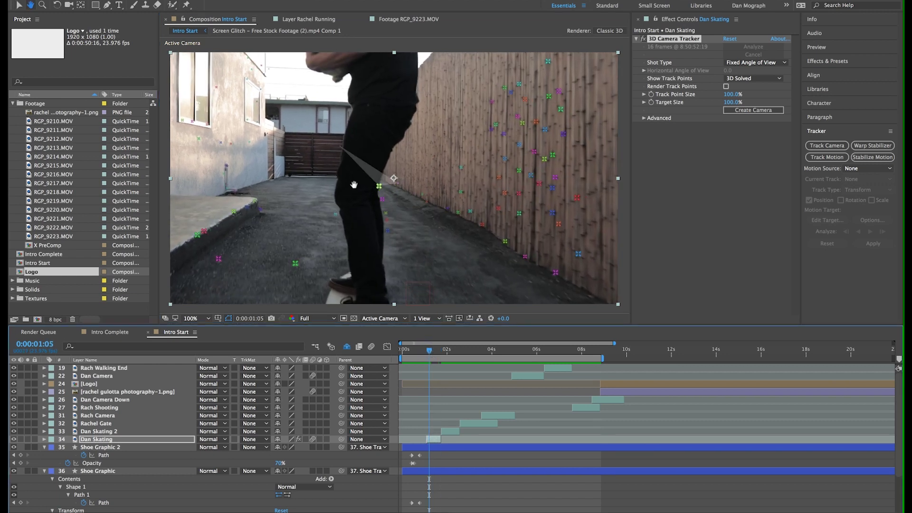
{"action": "left_click", "coordinate": [353, 228]}
{"action": "left_click_drag", "start_coordinate": [353, 228], "coordinate": [378, 196]}
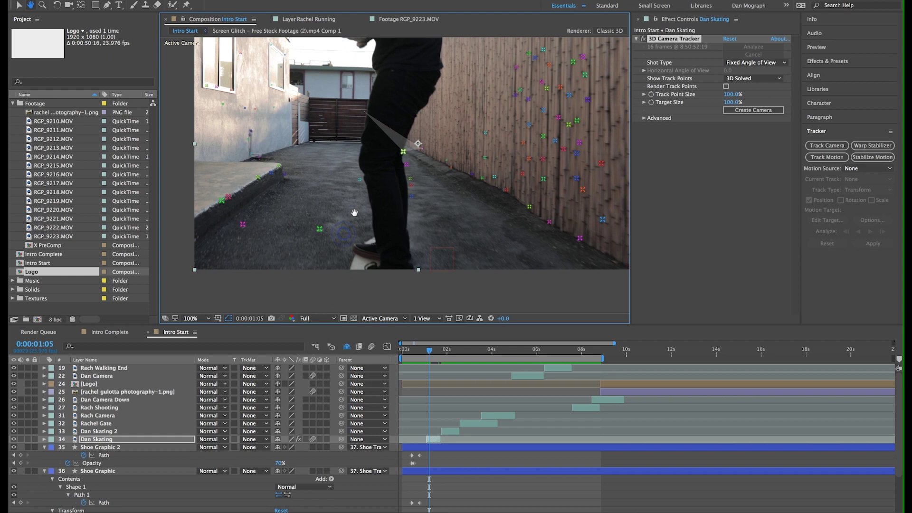
{"action": "right_click", "coordinate": [331, 225]}
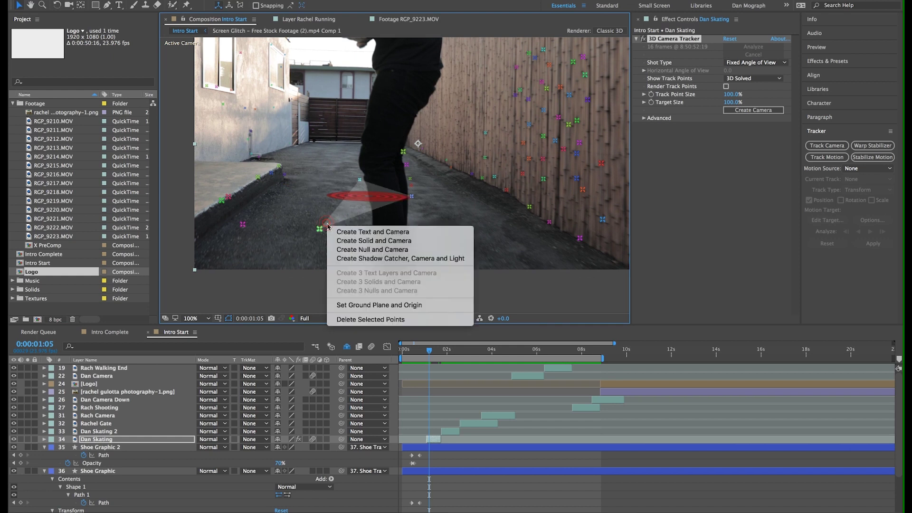
{"action": "left_click", "coordinate": [350, 241]}
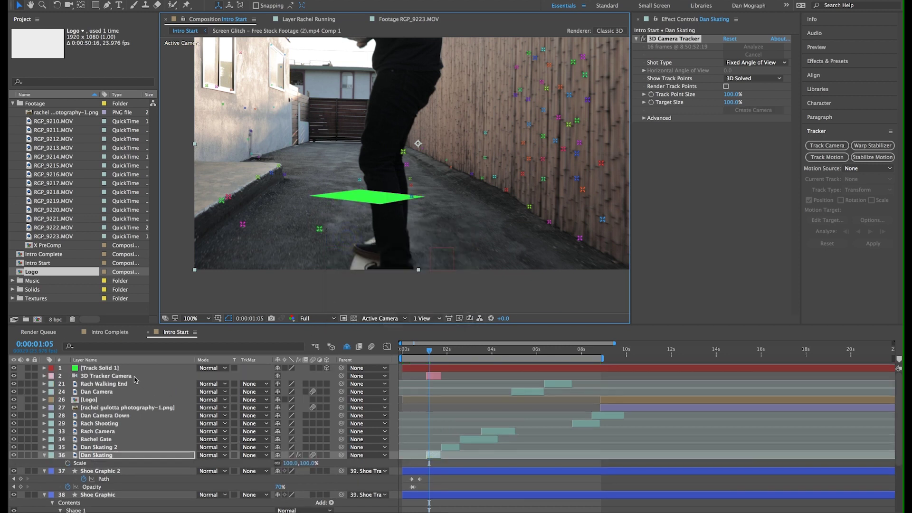
- Scale the Track Solid 1 layer up to 730% so it covers the ground around the skater
{"action": "left_click", "coordinate": [134, 370]}
{"action": "key", "text": "s"}
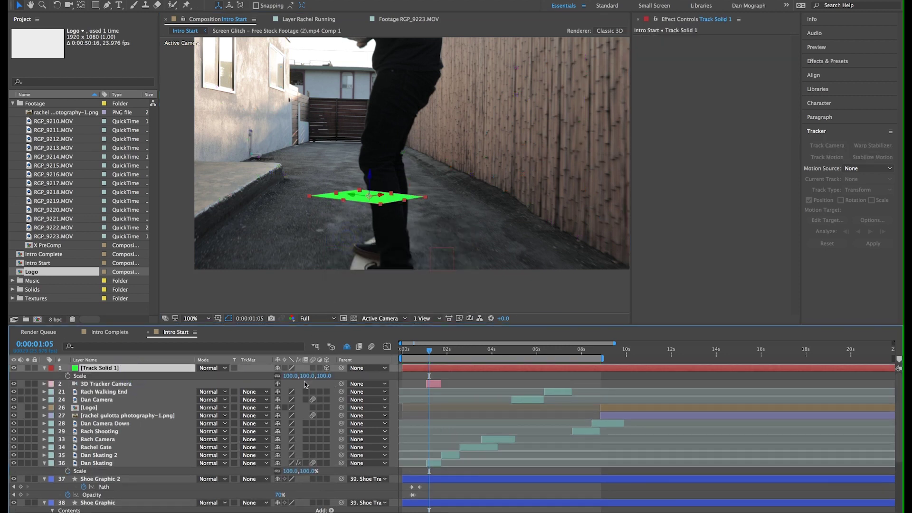
{"action": "left_click_drag", "start_coordinate": [292, 376], "coordinate": [327, 386]}
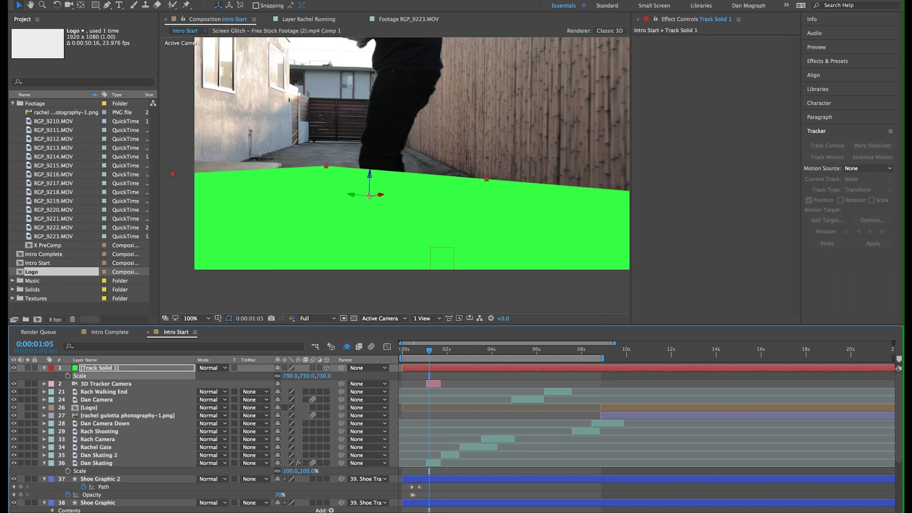
- Hide Track Solid 1 and draw a long arrow-shaped mask on it with the Pen tool, along the ground beside the skater's feet
{"action": "key", "text": "g"}
{"action": "left_click", "coordinate": [14, 368]}
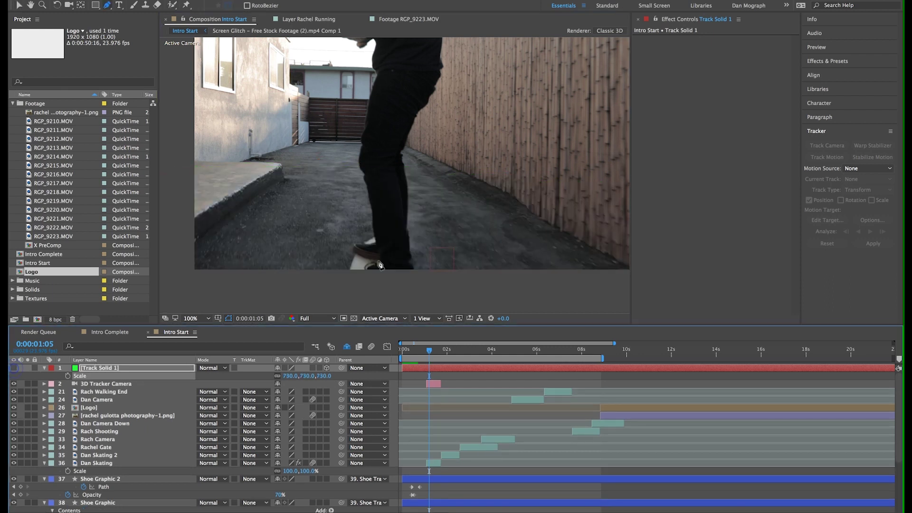
{"action": "left_click", "coordinate": [319, 274]}
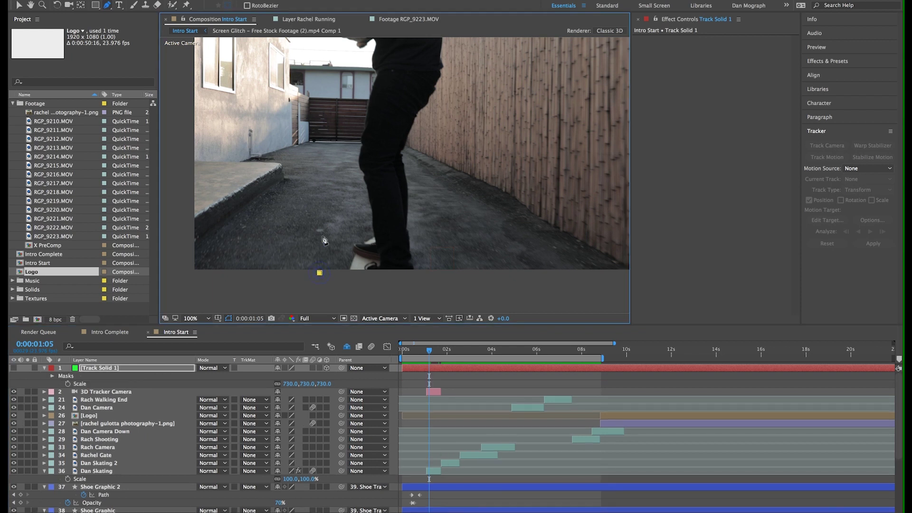
{"action": "left_click", "coordinate": [337, 197]}
{"action": "left_click", "coordinate": [342, 184]}
{"action": "scroll", "coordinate": [351, 204], "scroll_direction": "up", "scroll_amount": 2}
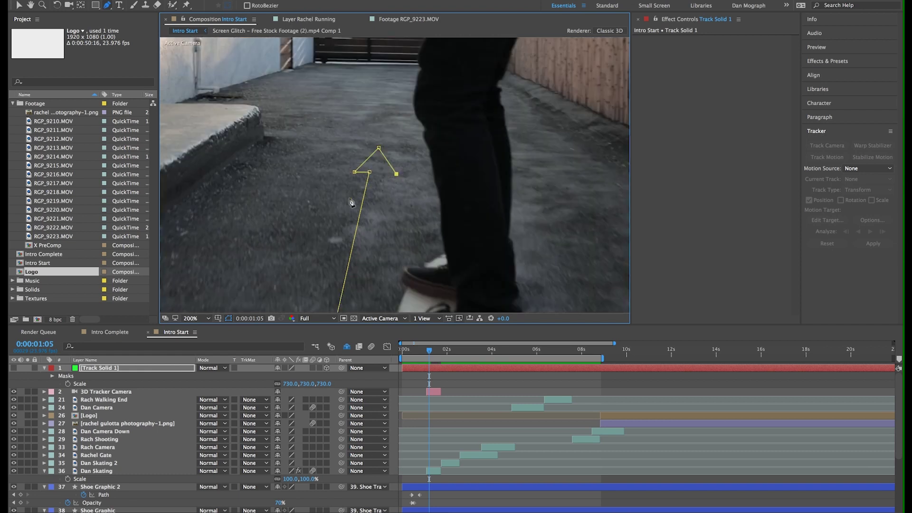
{"action": "left_click", "coordinate": [378, 173]}
{"action": "left_click_drag", "start_coordinate": [370, 238], "coordinate": [380, 151]}
{"action": "left_click", "coordinate": [355, 240]}
{"action": "left_click", "coordinate": [344, 239]}
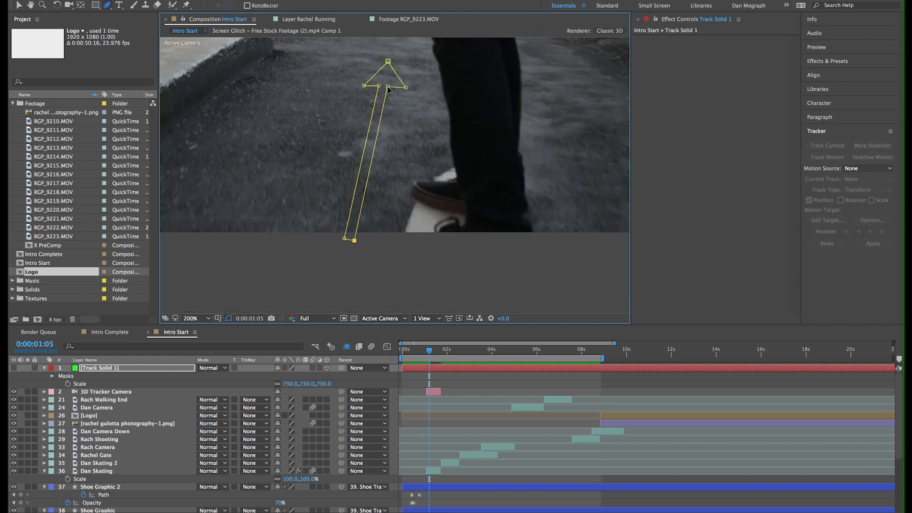
- Widen the arrowhead by moving its outer corner on the curb side outward, and make Track Solid 1 visible again
{"action": "scroll", "coordinate": [352, 104], "scroll_direction": "up", "scroll_amount": 2}
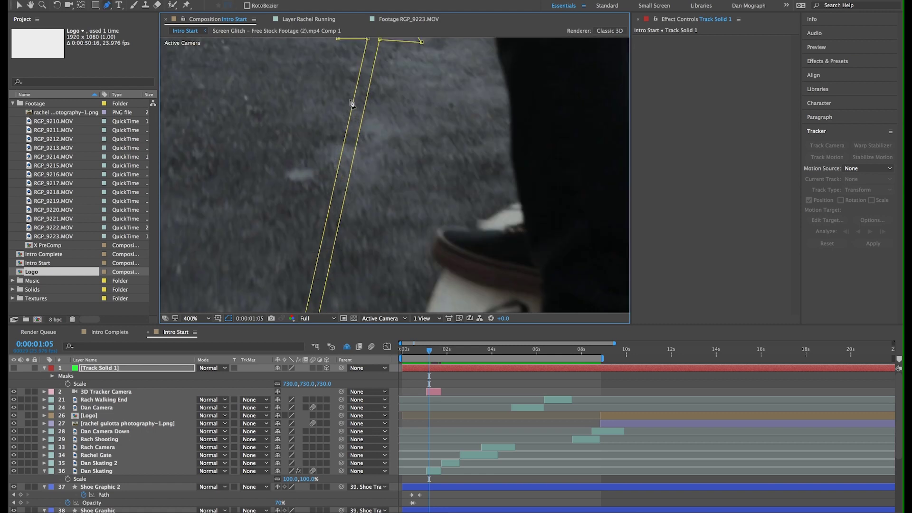
{"action": "left_click_drag", "start_coordinate": [351, 104], "coordinate": [354, 183]}
{"action": "left_click_drag", "start_coordinate": [340, 119], "coordinate": [329, 116]}
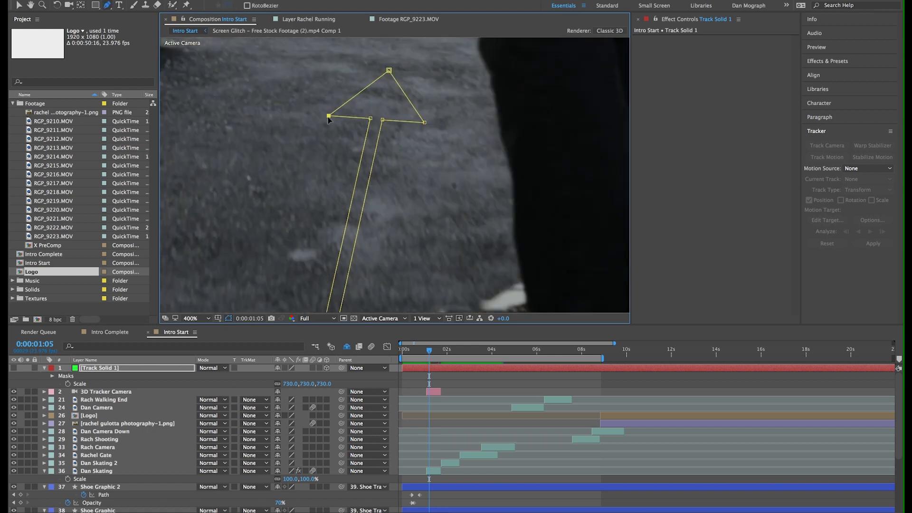
{"action": "key", "text": "alt+slash"}
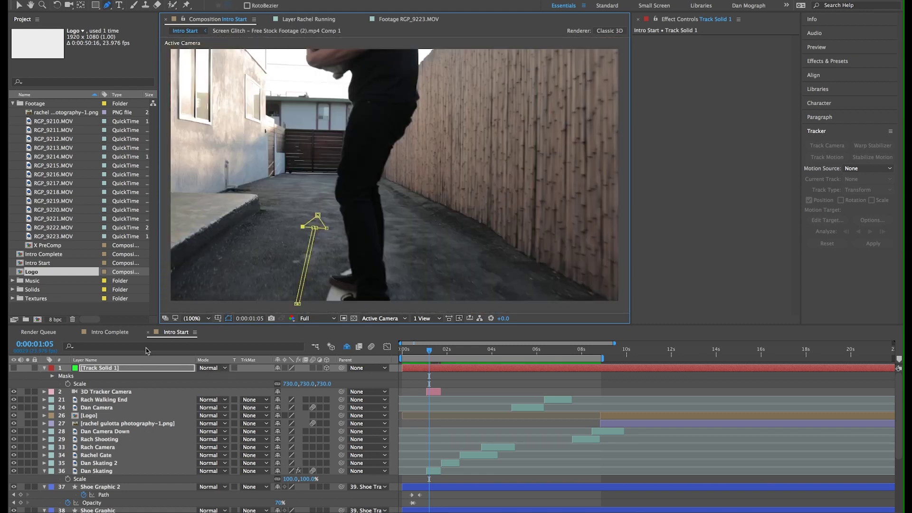
{"action": "left_click", "coordinate": [14, 368]}
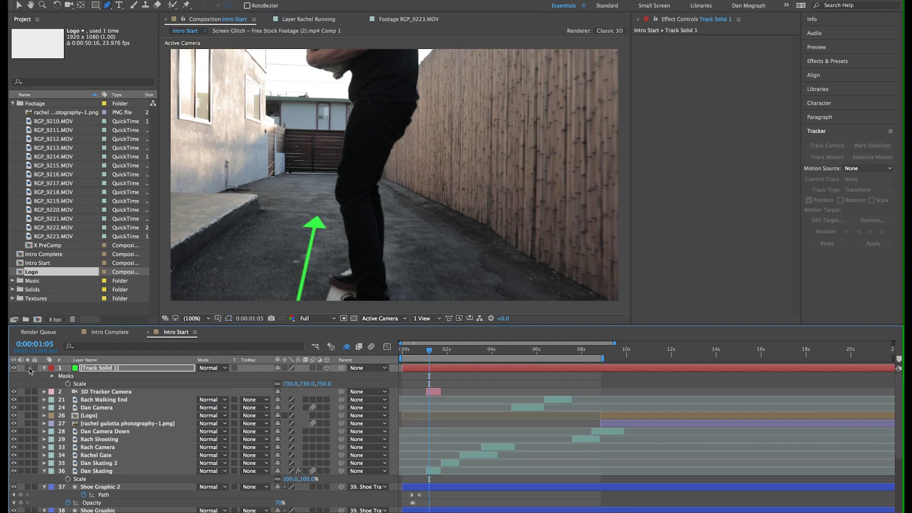
- Change the colour of Track Solid 1 to white in its solid settings
{"action": "key", "text": "super+shift+y"}
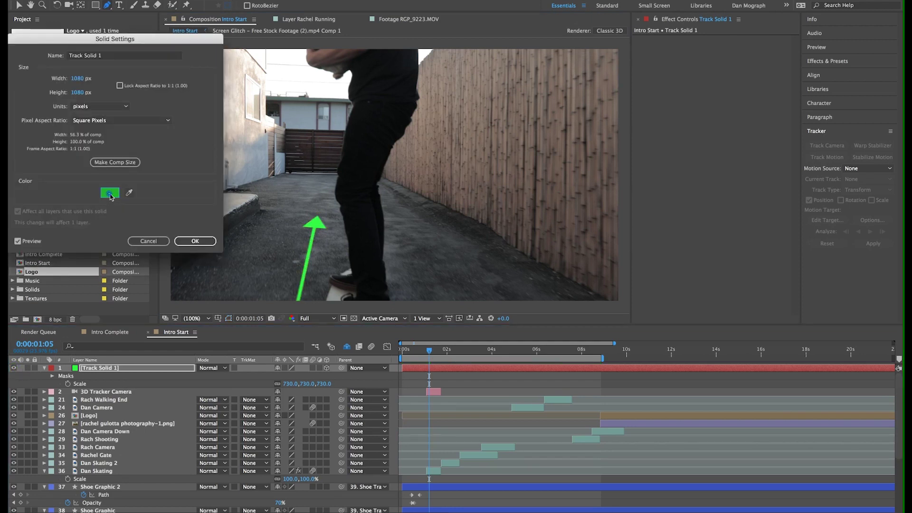
{"action": "left_click", "coordinate": [110, 193]}
{"action": "left_click", "coordinate": [17, 54]}
{"action": "key", "text": "Return"}
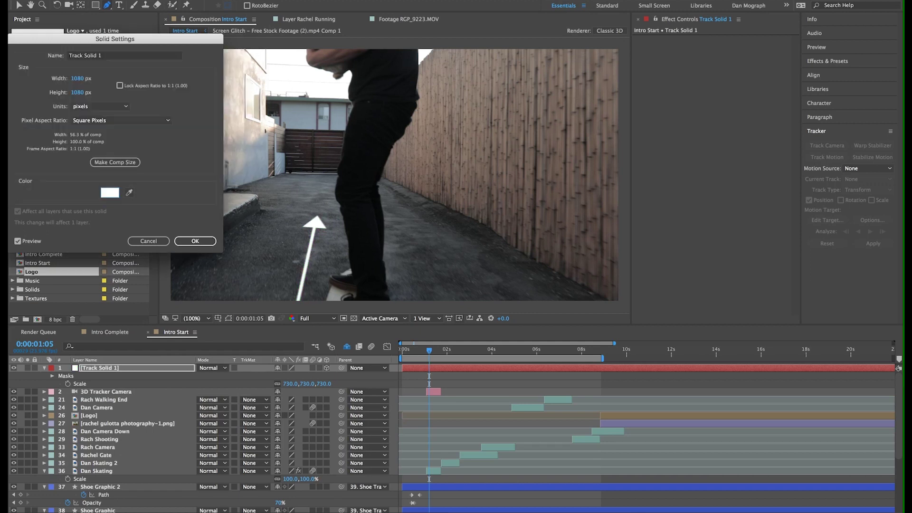
{"action": "key", "text": "Return"}
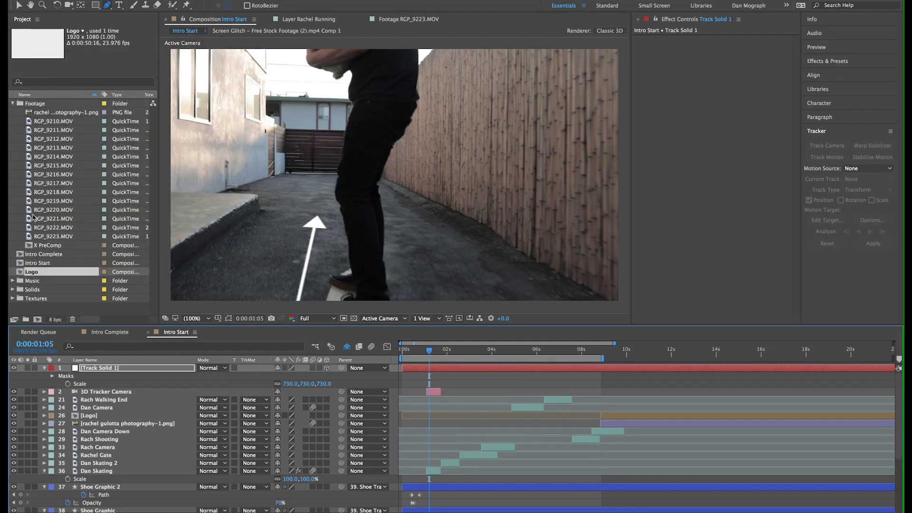
- Enable Mask Path keyframing for the arrow mask on Track Solid 1, holding the arrow at full length, and show its outline
{"action": "left_click", "coordinate": [189, 372]}
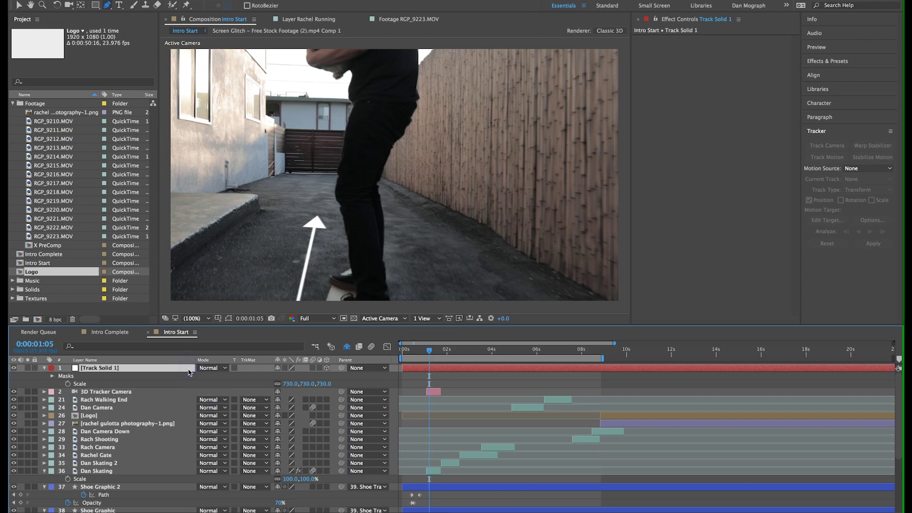
{"action": "key", "text": "m"}
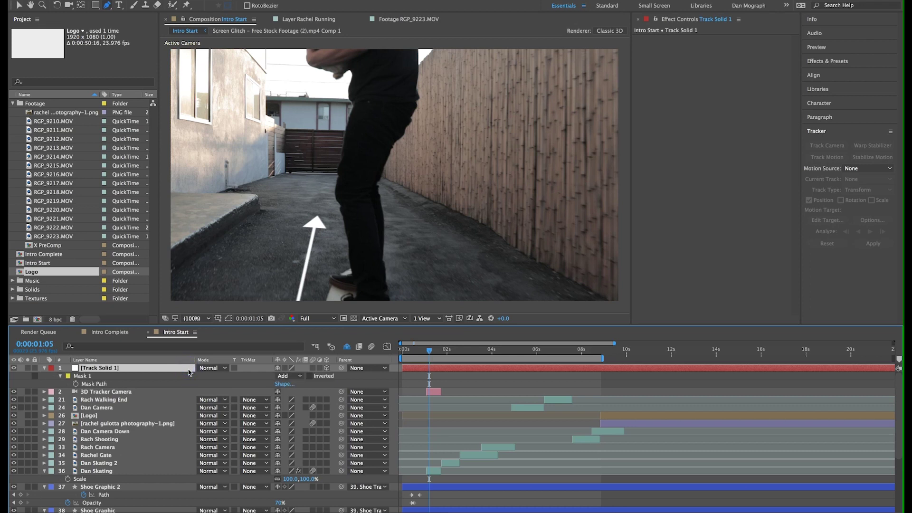
{"action": "left_click", "coordinate": [75, 385]}
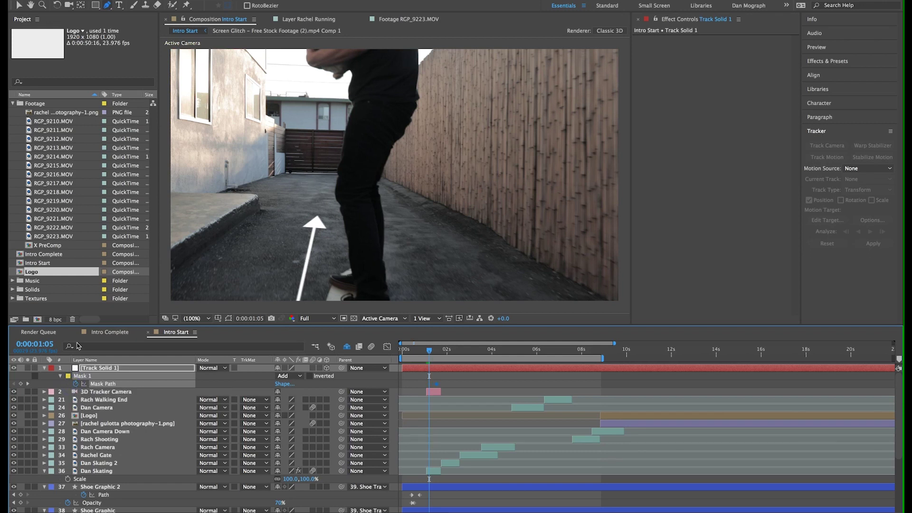
{"action": "key", "text": "super+shift+h"}
{"action": "key", "text": "space"}
{"action": "left_click_drag", "start_coordinate": [238, 270], "coordinate": [321, 123]}
{"action": "key", "text": "period"}
{"action": "key", "text": "space"}
{"action": "key", "text": "g"}
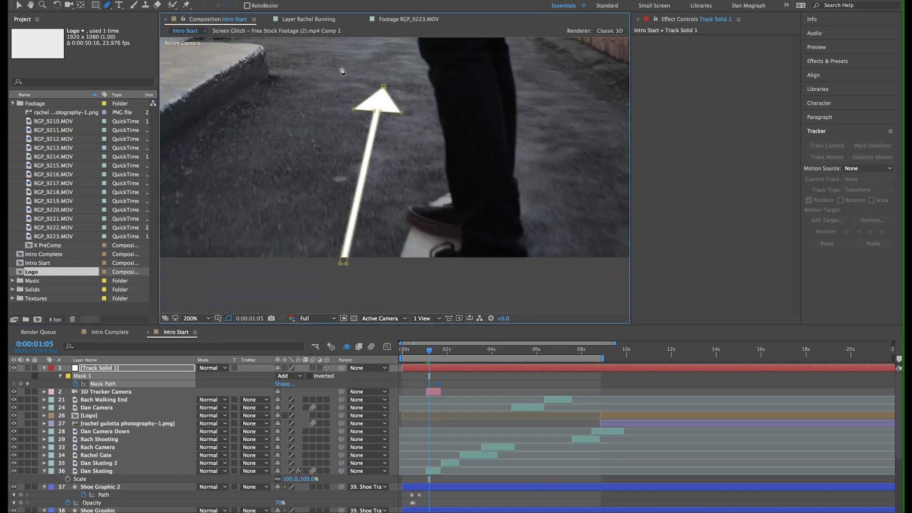
- At 0:00:01:05, pull the arrowhead points down toward the base of the arrow and step through the frames to check its growth
{"action": "key", "text": "v"}
{"action": "left_click_drag", "start_coordinate": [328, 64], "coordinate": [387, 245]}
{"action": "key", "text": "Page_Down"}
{"action": "key", "text": "Page_Down"}
{"action": "key", "text": "Page_Down"}
{"action": "key", "text": "Page_Down"}
{"action": "key", "text": "Page_Down"}
{"action": "key", "text": "Page_Down"}
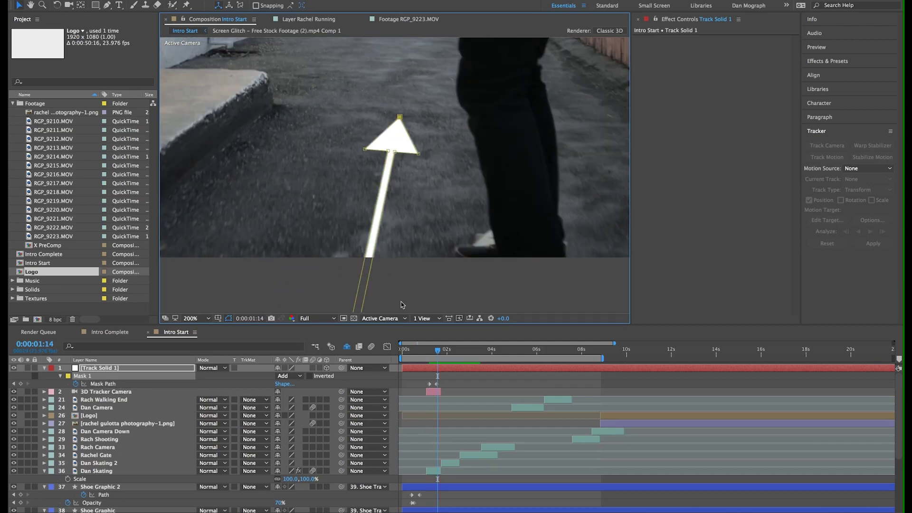
{"action": "key", "text": "comma"}
{"action": "key", "text": "comma"}
{"action": "key", "text": "alt+slash"}
{"action": "key", "text": "super+shift+h"}
{"action": "key", "text": "Page_Up"}
{"action": "key", "text": "Page_Up"}
{"action": "key", "text": "Page_Up"}
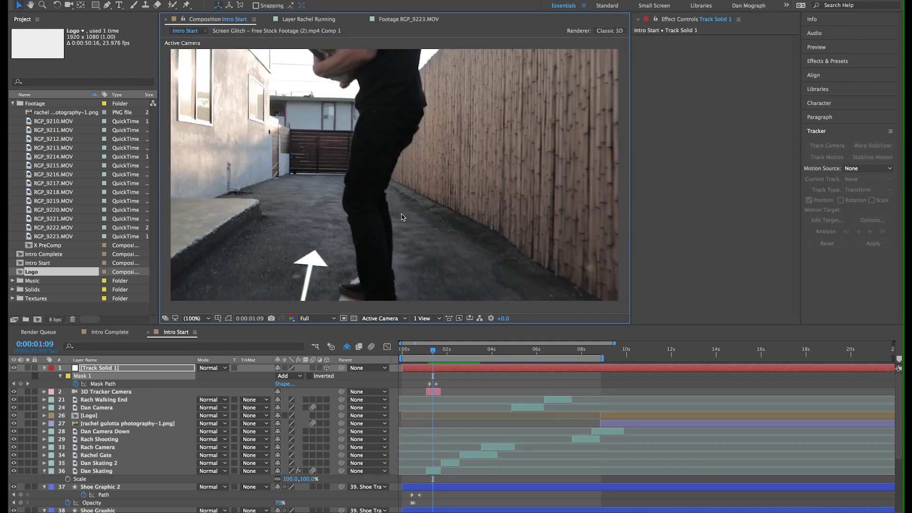
- At 0:00:01:04, collapse the arrow mask by pulling the arrowhead's outer corners in to the shaft near the frame's lower edge
{"action": "key", "text": "Page_Down"}
{"action": "key", "text": "Page_Down"}
{"action": "key", "text": "Page_Down"}
{"action": "key", "text": "Page_Down"}
{"action": "key", "text": "Page_Down"}
{"action": "key", "text": "super+shift+h"}
{"action": "key", "text": "a"}
{"action": "left_click_drag", "start_coordinate": [322, 223], "coordinate": [328, 216]}
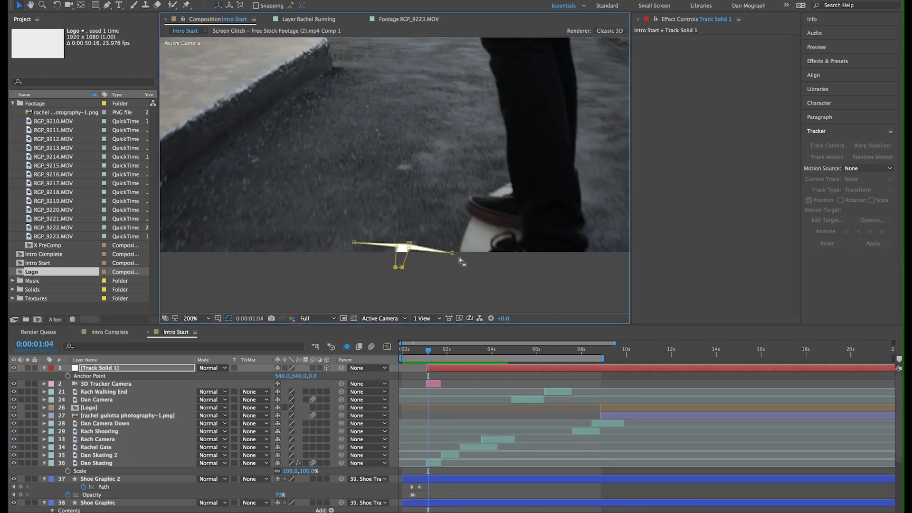
{"action": "left_click_drag", "start_coordinate": [455, 254], "coordinate": [399, 247]}
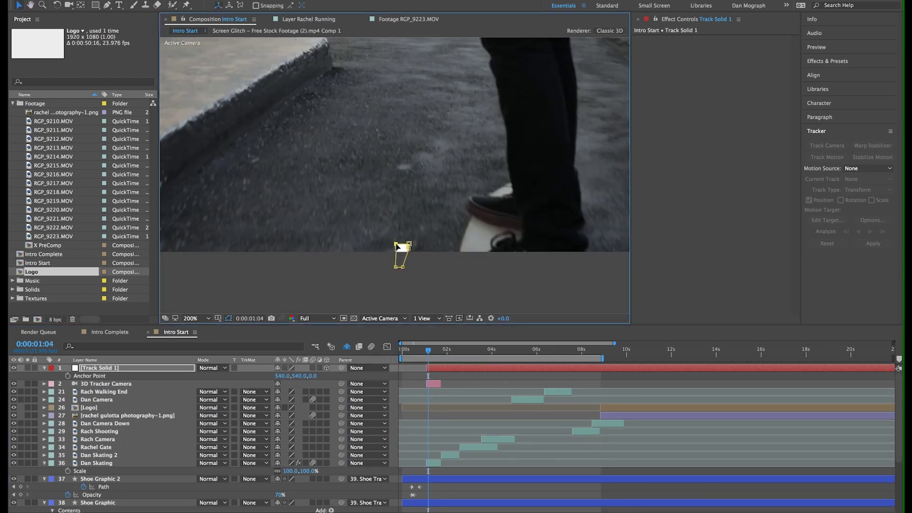
- Step through the frames from 0:00:01:02 to 0:00:01:11 to check how the arrow grows along the ground
{"action": "key", "text": "super+shift+h"}
{"action": "key", "text": "Page_Up"}
{"action": "key", "text": "Page_Down"}
{"action": "key", "text": "Page_Down"}
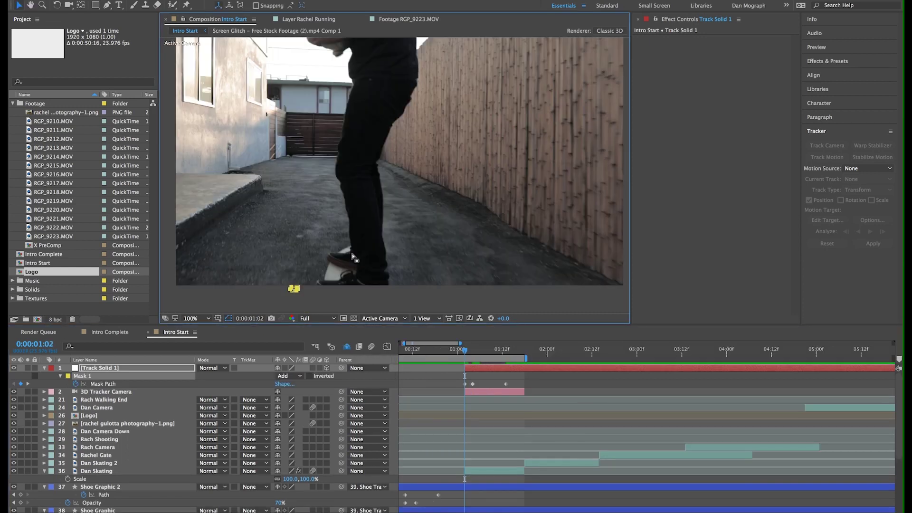
{"action": "key", "text": "Page_Down"}
{"action": "key", "text": "Page_Down"}
{"action": "key", "text": "Page_Down"}
{"action": "key", "text": "Page_Down"}
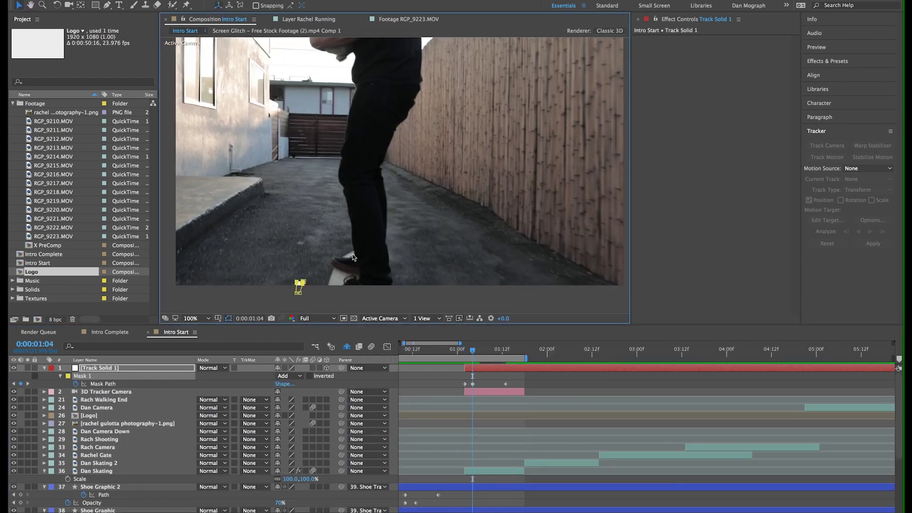
{"action": "key", "text": "Page_Down"}
{"action": "key", "text": "Page_Down"}
{"action": "key", "text": "Page_Down"}
{"action": "key", "text": "Page_Down"}
{"action": "key", "text": "Page_Down"}
{"action": "key", "text": "Page_Down"}
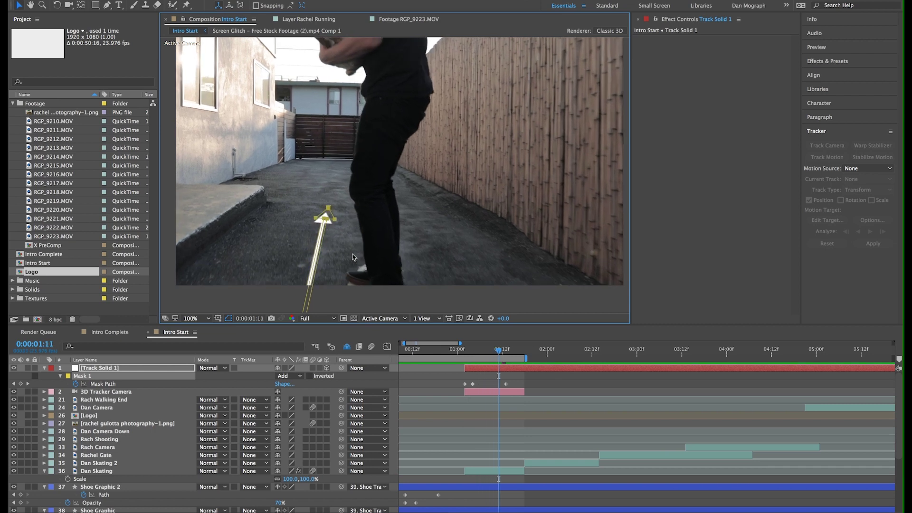
{"action": "key", "text": "Page_Down"}
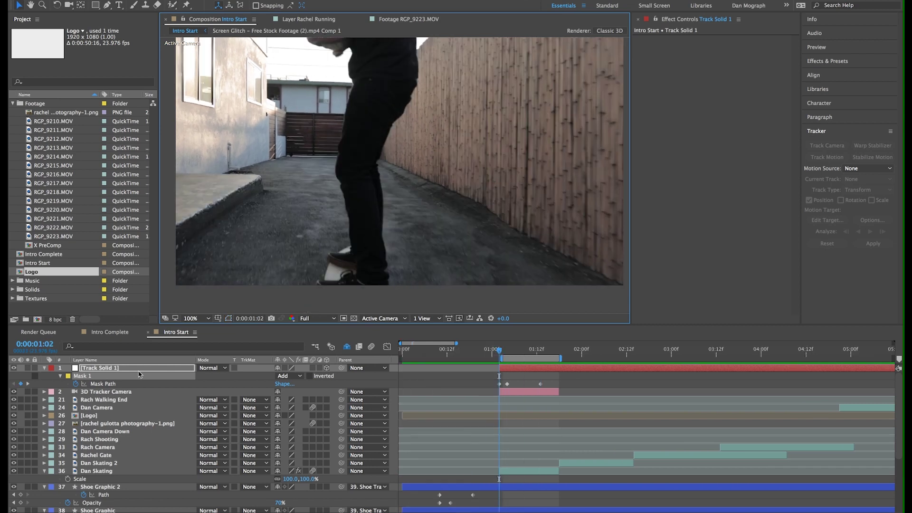
- Rename the Track Solid 1 layer as Arrow Line and duplicate it
{"action": "left_click", "coordinate": [137, 369]}
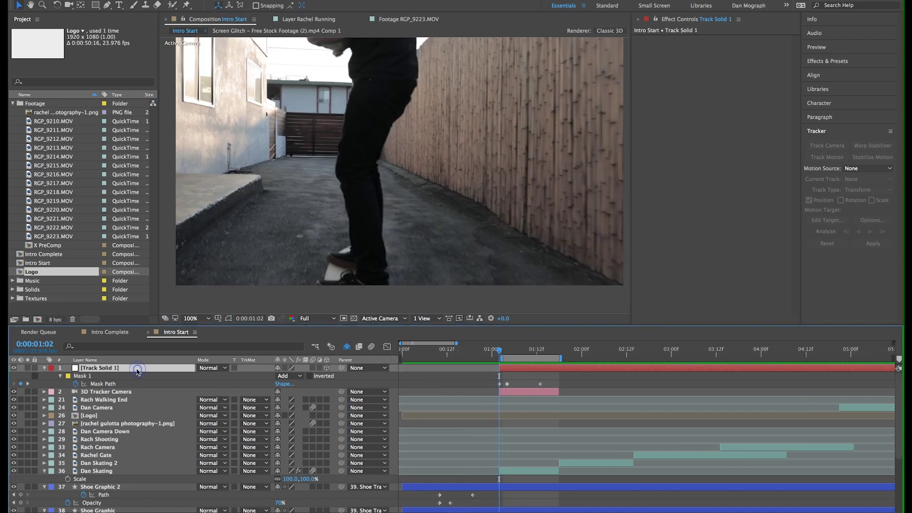
{"action": "key", "text": "Return"}
{"action": "type", "text": "Arrow Line"}
{"action": "key", "text": "Return"}
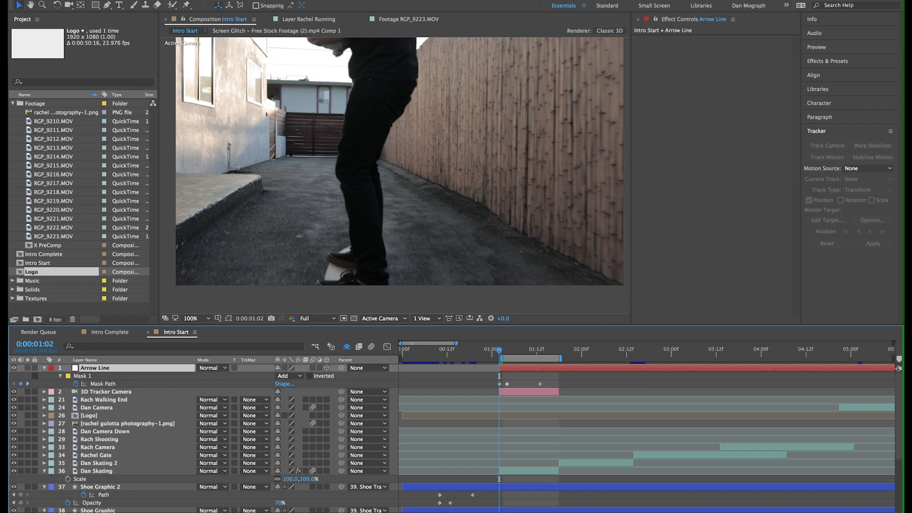
{"action": "key", "text": "ctrl+d"}
{"action": "key", "text": "u"}
{"action": "left_click", "coordinate": [89, 382]}
{"action": "key", "text": "Delete"}
{"action": "key", "text": "ctrl+z"}
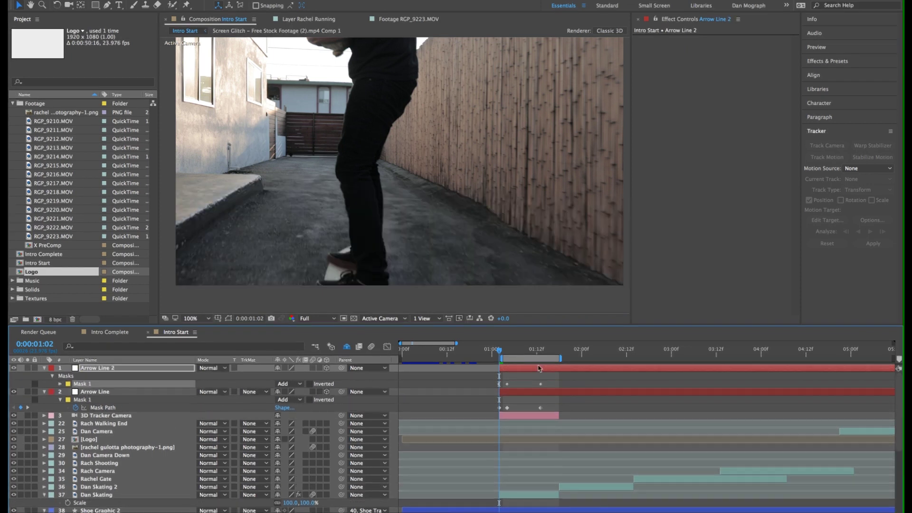
- At 0:00:01:13, shift the Arrow Line 2 layer's X position slightly toward the curb, beside the original arrow
{"action": "left_click", "coordinate": [97, 368]}
{"action": "left_click_drag", "start_coordinate": [500, 351], "coordinate": [540, 351]}
{"action": "key", "text": "p"}
{"action": "left_click_drag", "start_coordinate": [287, 380], "coordinate": [276, 381]}
{"action": "scroll", "coordinate": [313, 280], "scroll_direction": "up", "scroll_amount": 2}
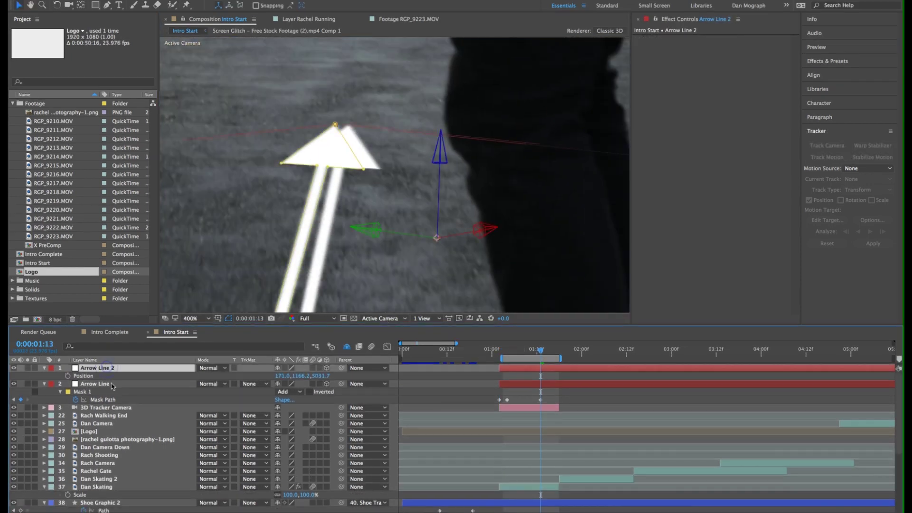
- Delete the arrowhead points from the Arrow Line 2 mask and narrow its base, leaving a thin line beside the arrow shaft
{"action": "key", "text": "u"}
{"action": "left_click_drag", "start_coordinate": [274, 117], "coordinate": [366, 174]}
{"action": "key", "text": "Delete"}
{"action": "scroll", "coordinate": [366, 156], "scroll_direction": "down", "scroll_amount": 1}
{"action": "left_click_drag", "start_coordinate": [372, 229], "coordinate": [385, 167]}
{"action": "key", "text": "p"}
{"action": "key", "text": "u"}
{"action": "left_click_drag", "start_coordinate": [309, 300], "coordinate": [317, 301]}
{"action": "scroll", "coordinate": [333, 266], "scroll_direction": "up", "scroll_amount": 2}
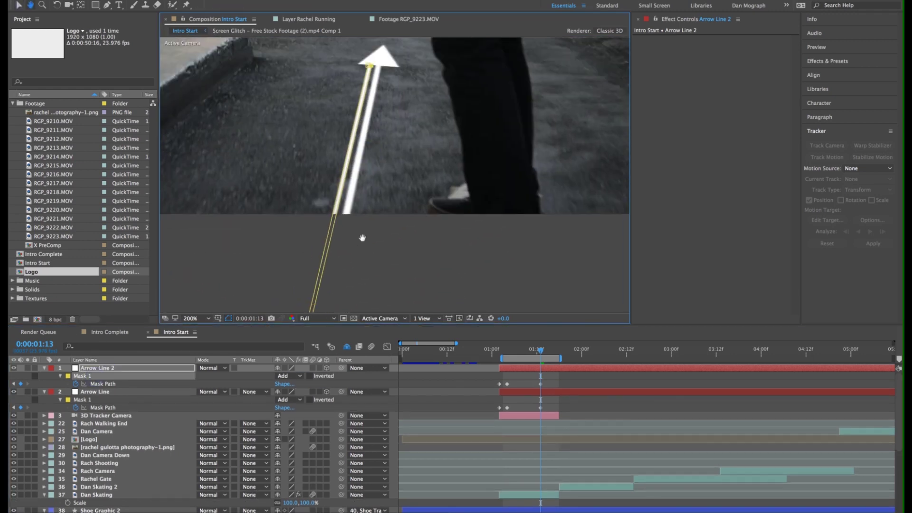
- Recolour Arrow Line 2 to light pink E6C3E2 as a new solid separate from the white arrow
{"action": "key", "text": "ctrl+shift+y"}
{"action": "left_click", "coordinate": [109, 193]}
{"action": "left_click", "coordinate": [146, 69]}
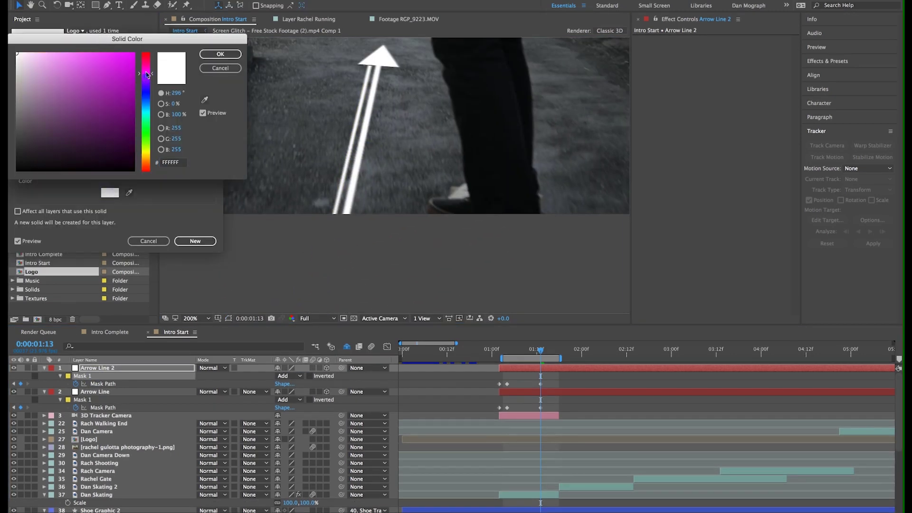
{"action": "mouse_move", "coordinate": [46, 70]}
{"action": "left_mouse_down"}
{"action": "mouse_move", "coordinate": [29, 63]}
{"action": "mouse_move", "coordinate": [39, 67]}
{"action": "left_mouse_up"}
{"action": "left_click", "coordinate": [220, 55]}
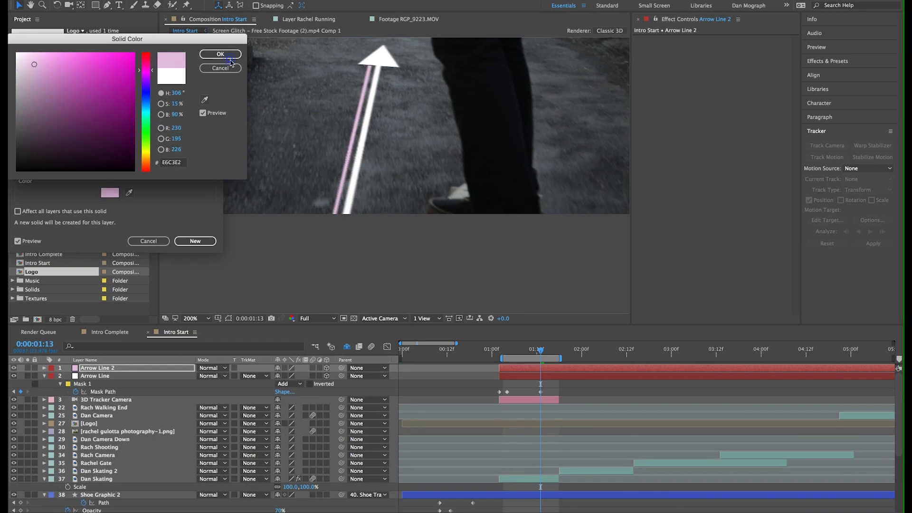
{"action": "left_click", "coordinate": [194, 242]}
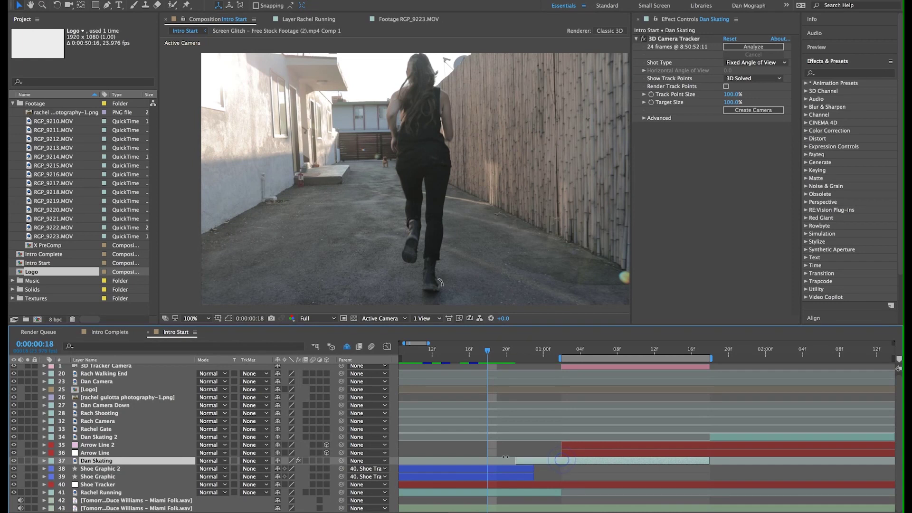
- Extend the skating clip's start back to 0:00:00:18 and apply the Motion Tile effect to it
{"action": "left_click_drag", "start_coordinate": [505, 458], "coordinate": [493, 456]}
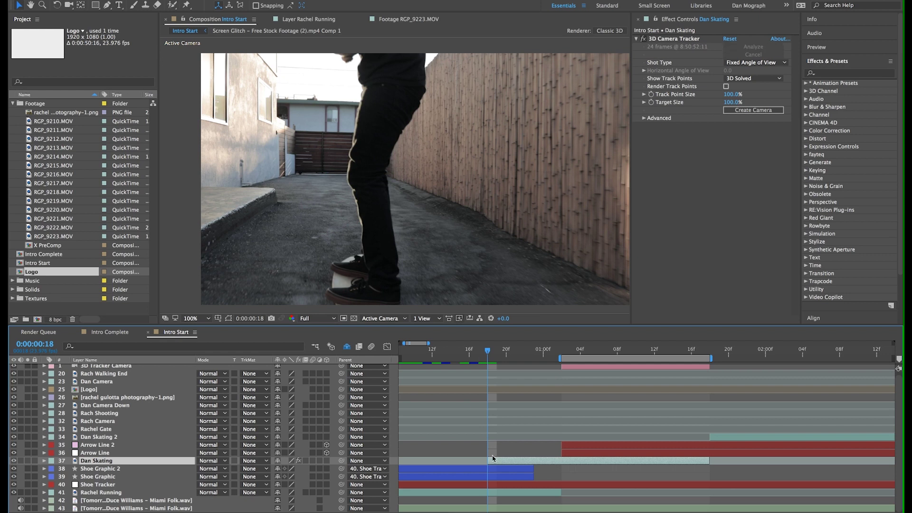
{"action": "left_click", "coordinate": [886, 75]}
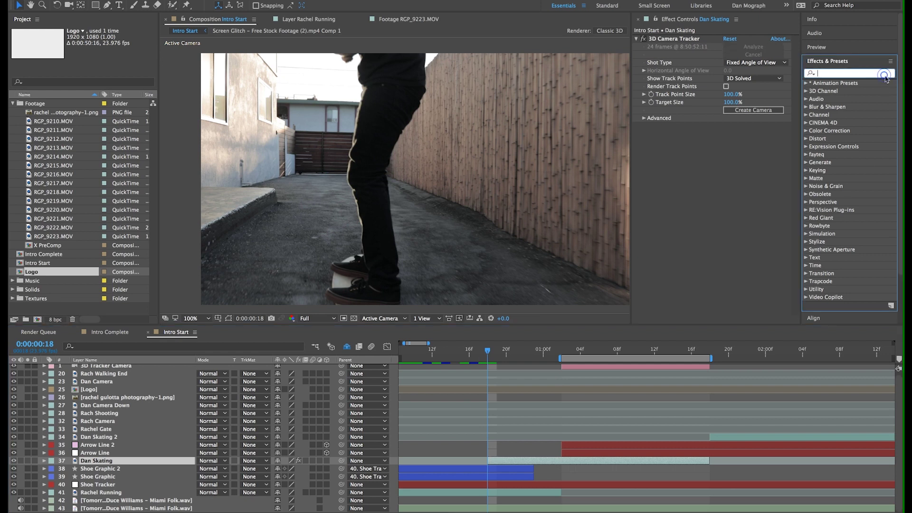
{"action": "type", "text": "motion"}
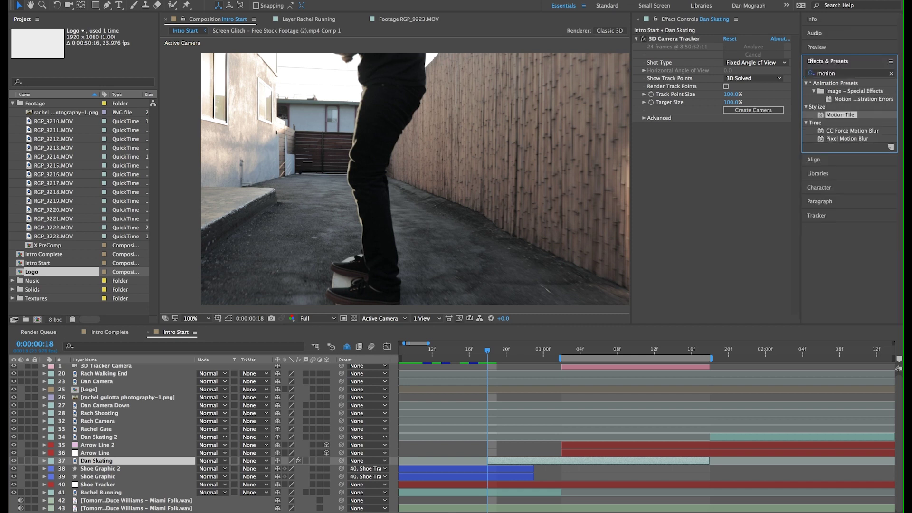
{"action": "double_click", "coordinate": [844, 115]}
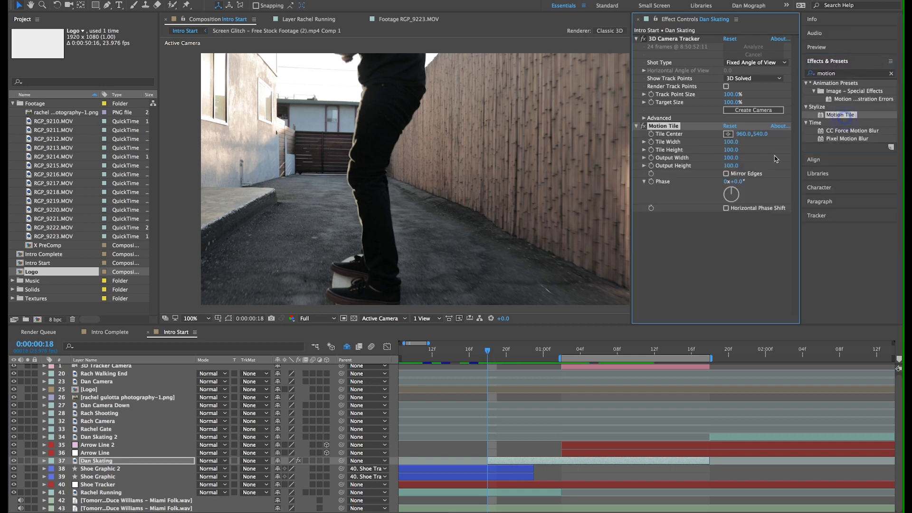
- Keyframe the Motion Tile's Tile Width on the skating clip at 33 at 0:00:00:18 and 100 at 0:00:00:23
{"action": "left_click", "coordinate": [731, 142]}
{"action": "type", "text": "33"}
{"action": "key", "text": "Return"}
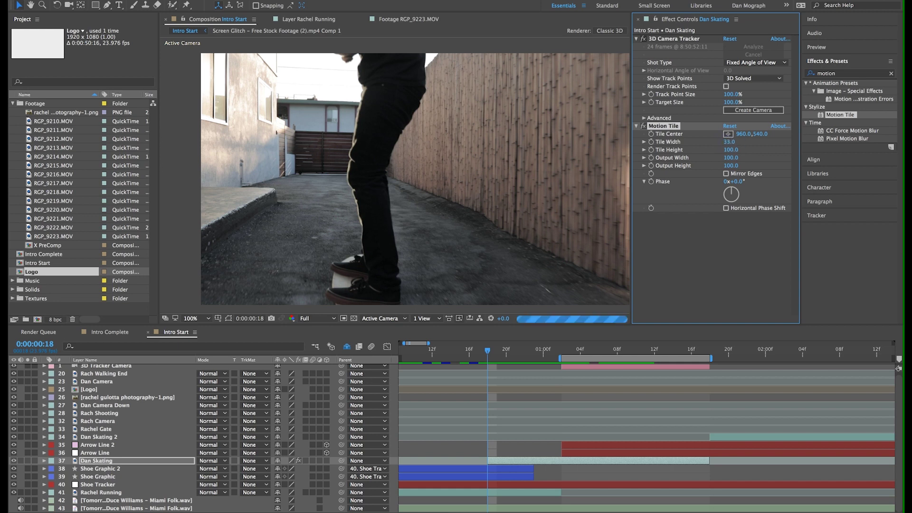
{"action": "left_click", "coordinate": [651, 142]}
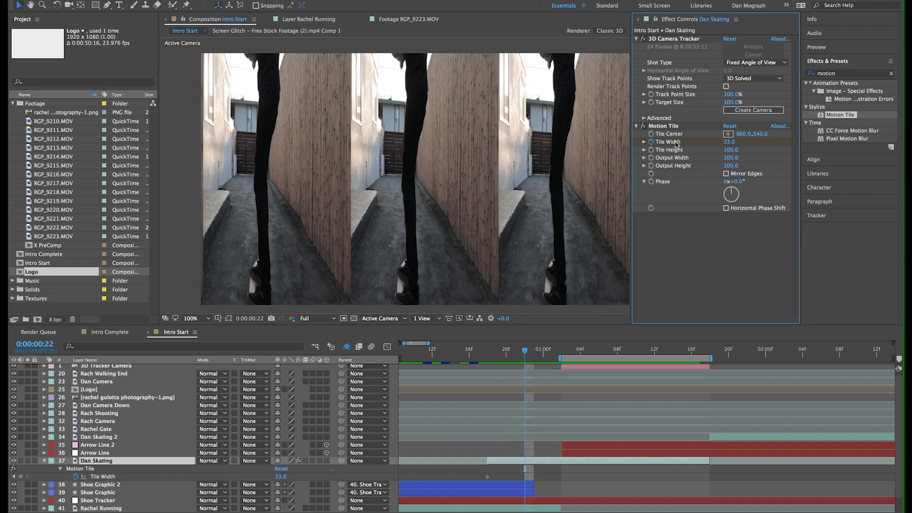
{"action": "left_click", "coordinate": [730, 141]}
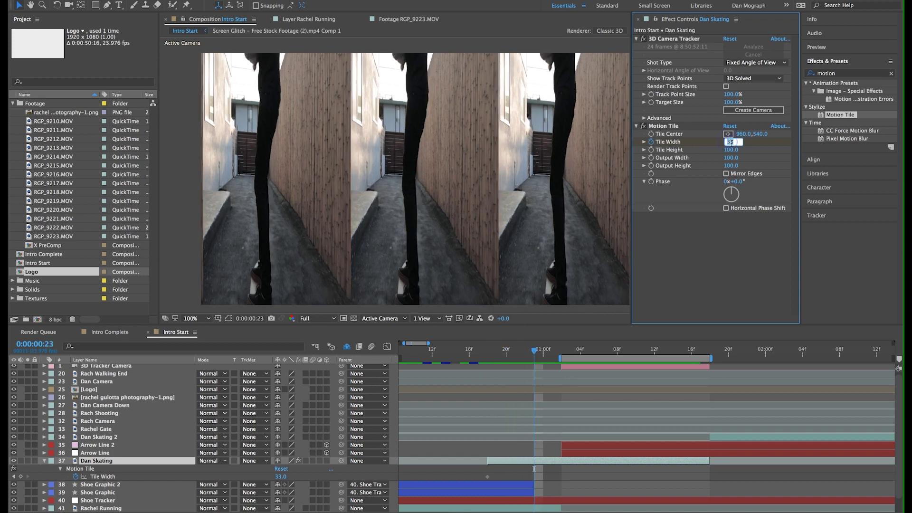
{"action": "type", "text": "100"}
{"action": "key", "text": "Return"}
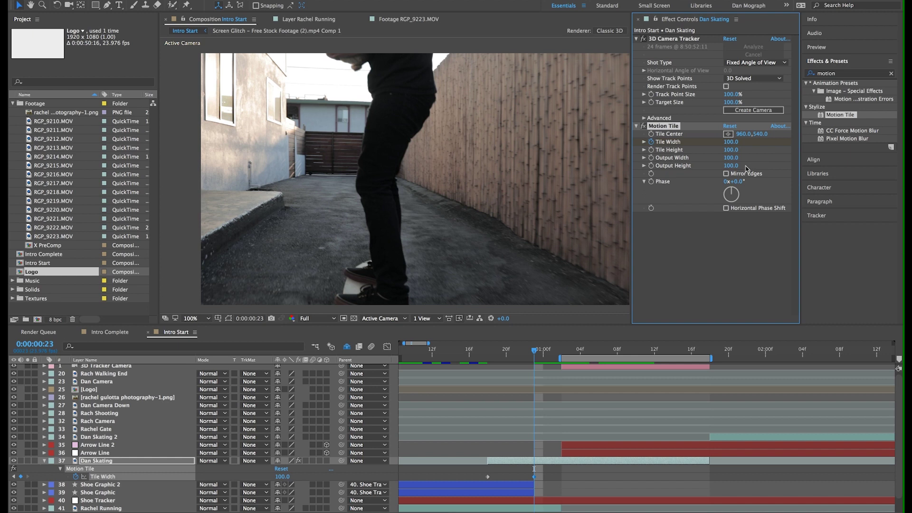
- Set the Motion Tile's Output Height on the skating clip to 300
{"action": "left_click", "coordinate": [731, 165]}
{"action": "type", "text": "300"}
{"action": "key", "text": "Return"}
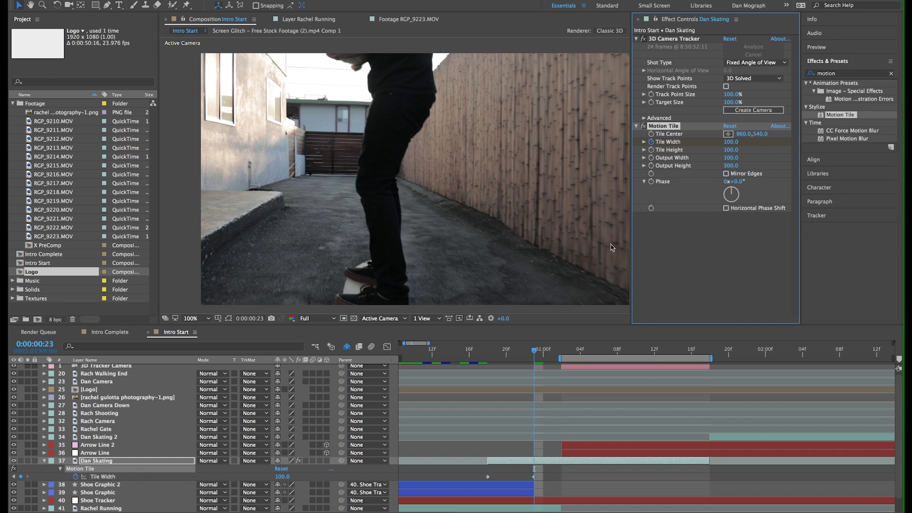
- Keyframe the skating clip's Position from 960, 2711 at 0:00:00:18 to 960, 540 at 0:00:01:02
{"action": "key", "text": "alt+shift+p"}
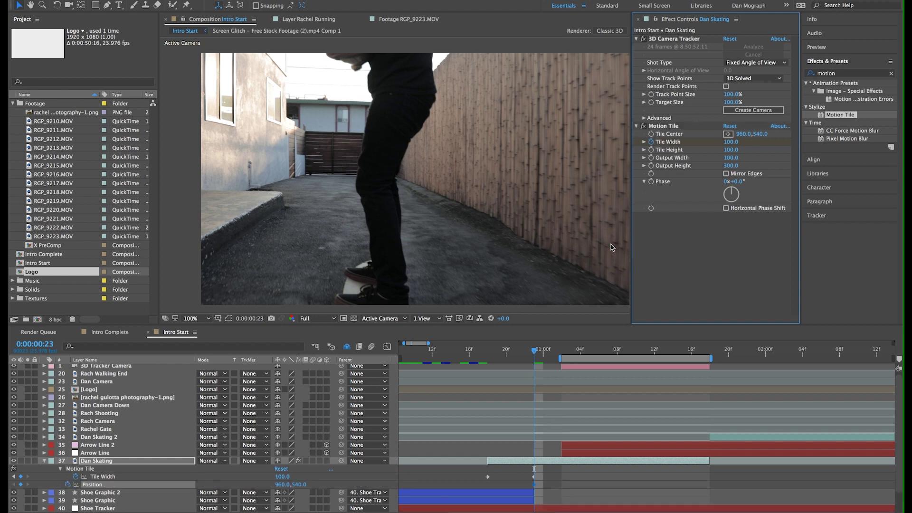
{"action": "key", "text": "j"}
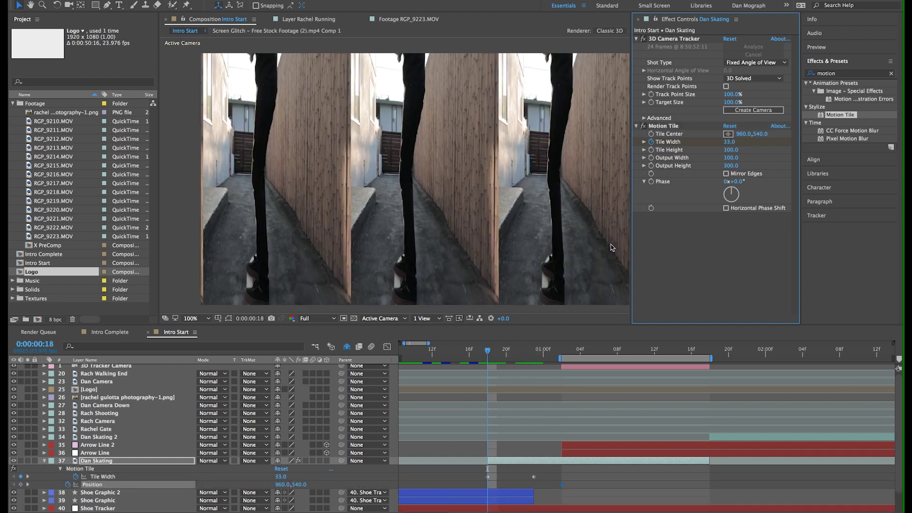
{"action": "left_click_drag", "start_coordinate": [299, 484], "coordinate": [618, 455]}
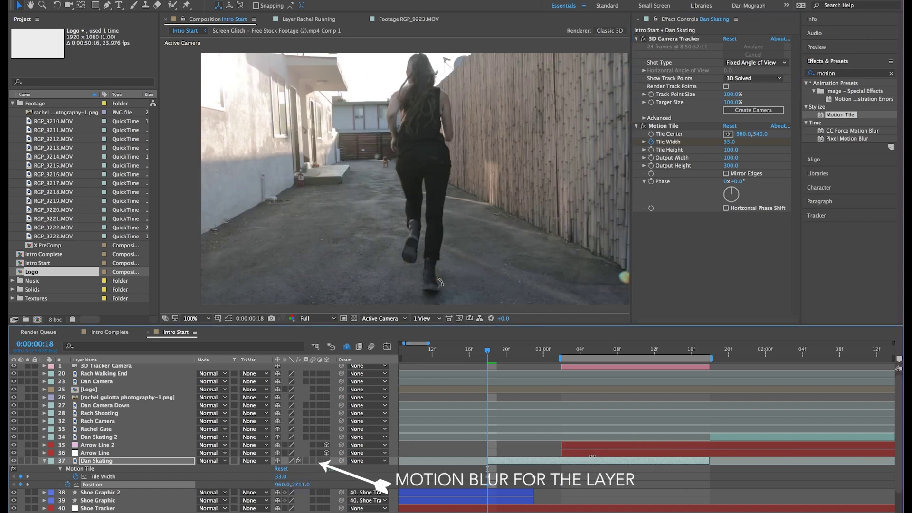
- Enable motion blur for the skating clip and the composition, and preview the transition
{"action": "left_click", "coordinate": [313, 461]}
{"action": "left_click", "coordinate": [373, 347]}
{"action": "key", "text": "space"}
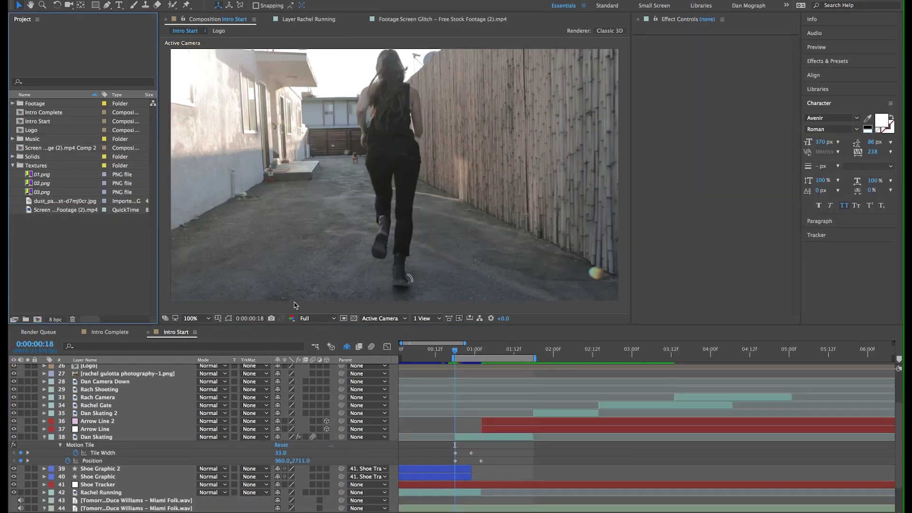
- Place the Screen Glitch stock footage directly above the skating clip and set its scale to 150%
{"action": "left_click_drag", "start_coordinate": [80, 210], "coordinate": [118, 435]}
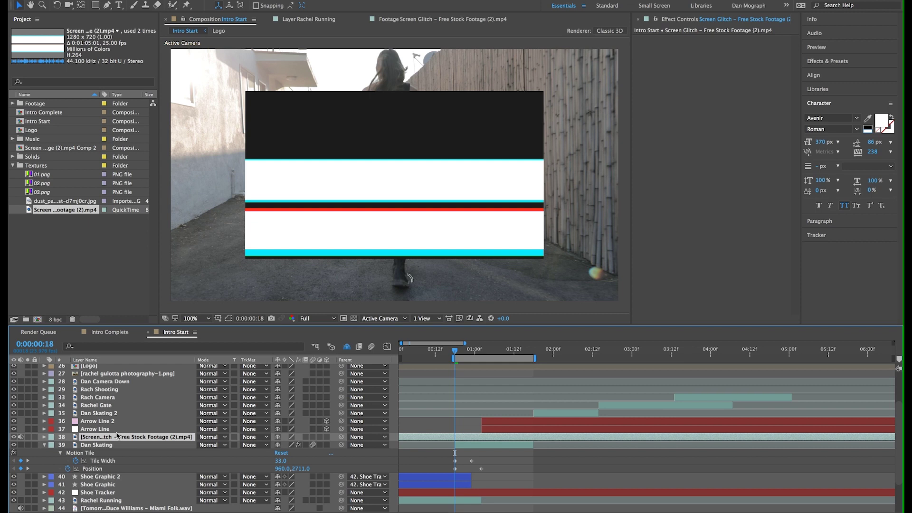
{"action": "key", "text": "s"}
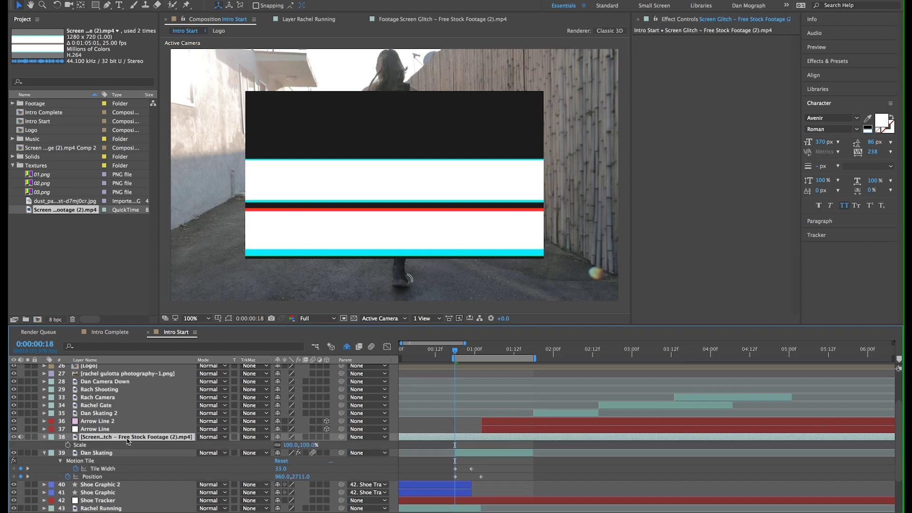
{"action": "left_click", "coordinate": [293, 445]}
{"action": "type", "text": "150"}
{"action": "key", "text": "Return"}
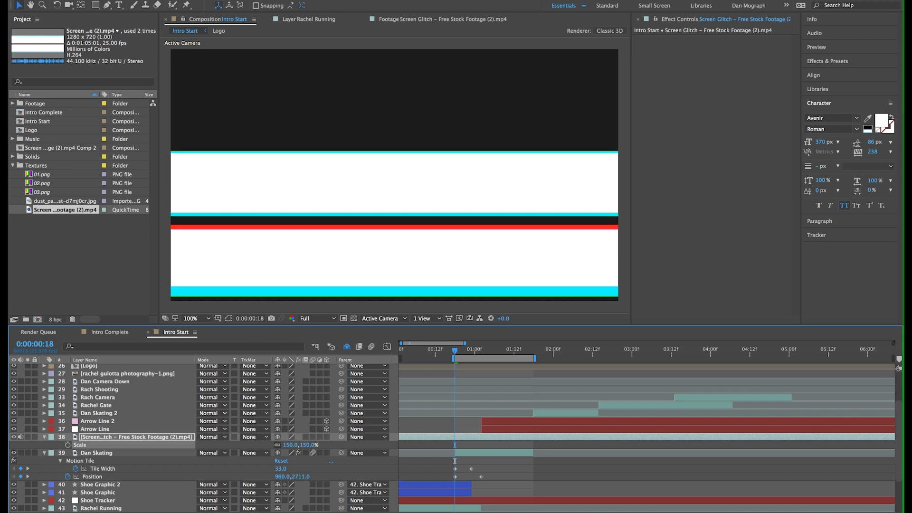
- Pre-compose the Screen Glitch footage with all attributes moved into the new composition, and turn off its video and audio
{"action": "key", "text": "super+shift+c"}
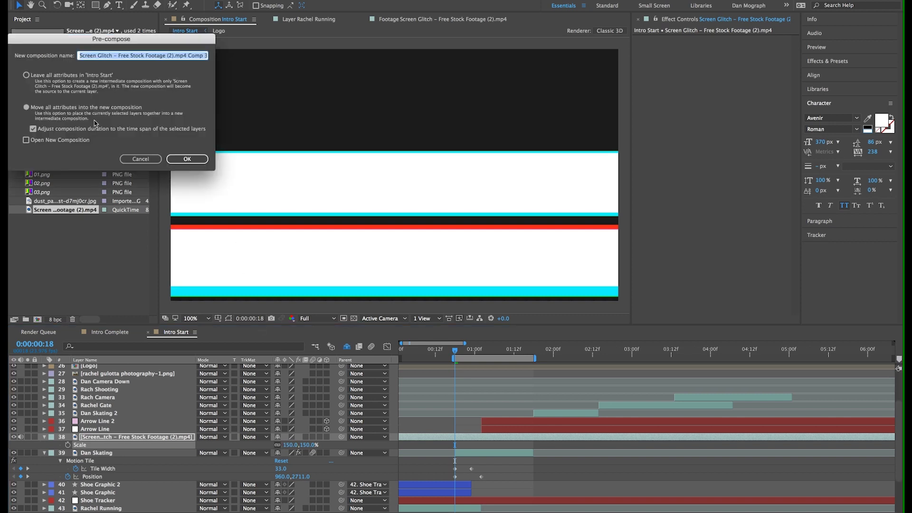
{"action": "left_click", "coordinate": [89, 110]}
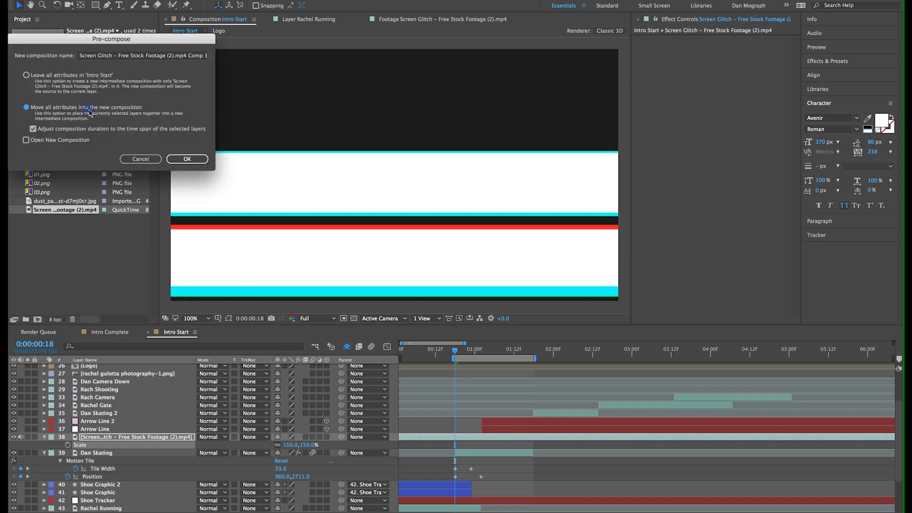
{"action": "left_click", "coordinate": [193, 162]}
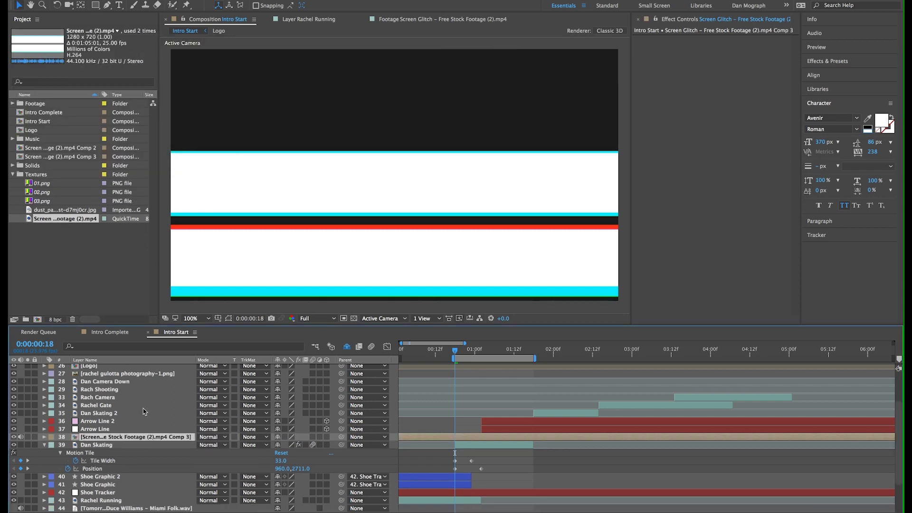
{"action": "left_click", "coordinate": [14, 437]}
{"action": "left_click", "coordinate": [21, 437]}
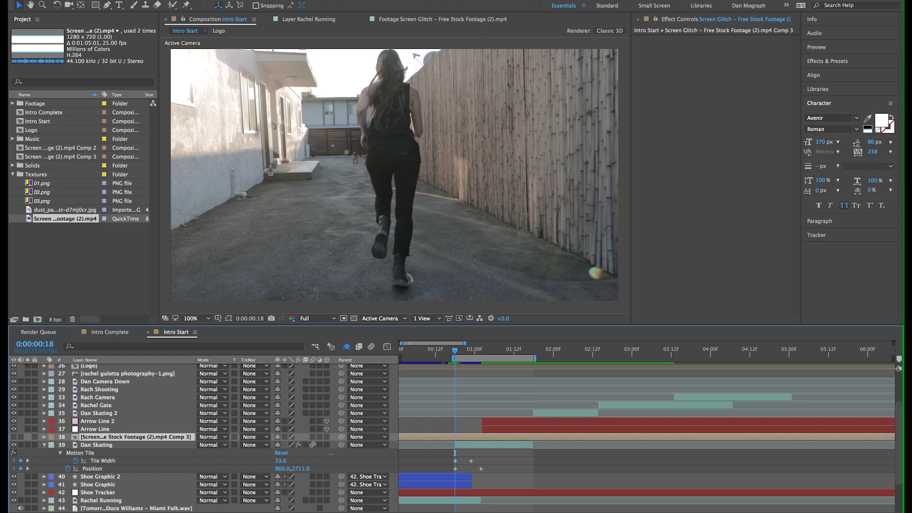
- Add an adjustment layer above the glitch pre-composition and apply the Displacement Map effect to it
{"action": "left_click", "coordinate": [185, 1]}
{"action": "mouse_move", "coordinate": [238, 1]}
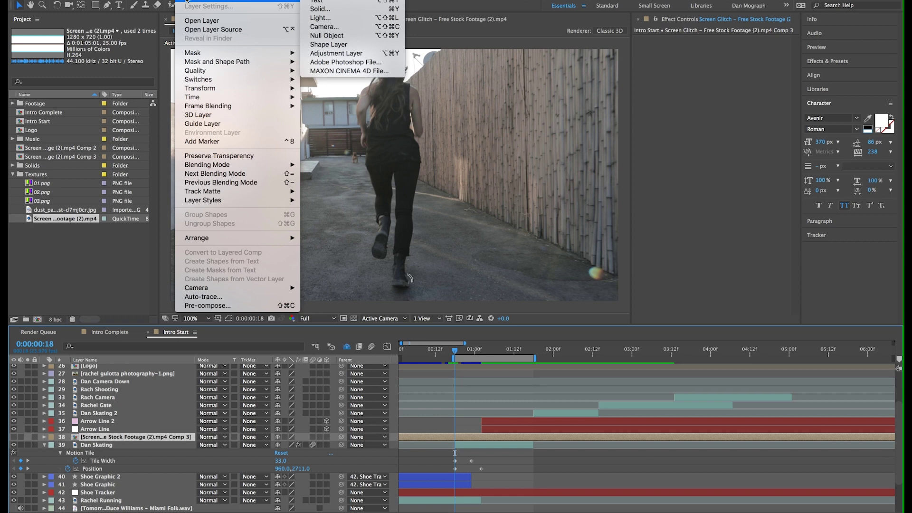
{"action": "left_click", "coordinate": [390, 53]}
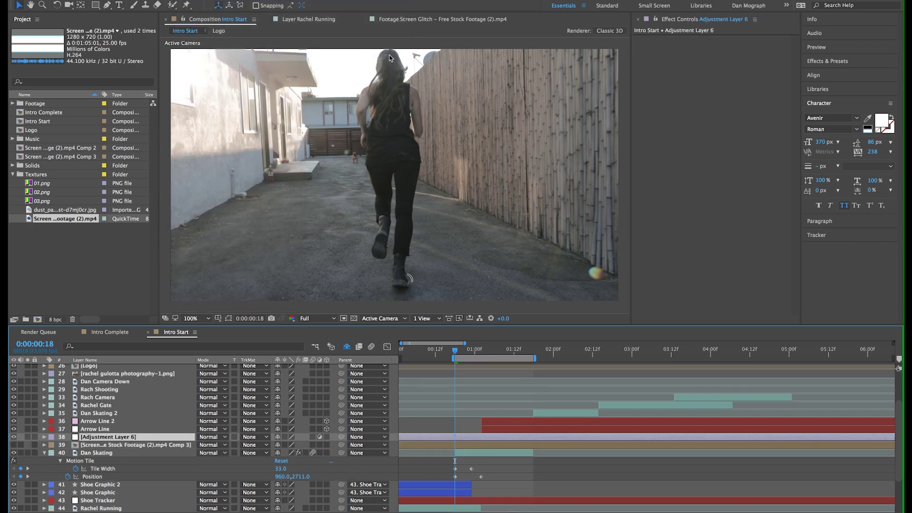
{"action": "left_click", "coordinate": [827, 62]}
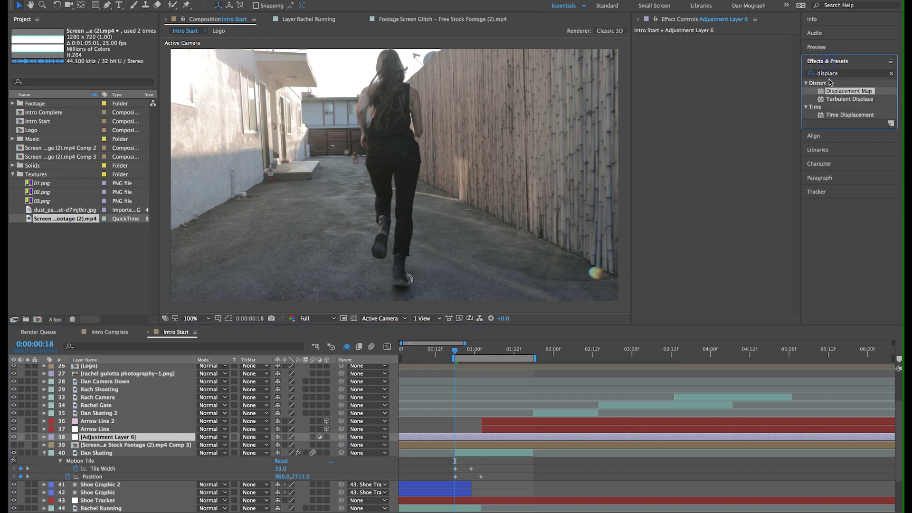
{"action": "double_click", "coordinate": [829, 94]}
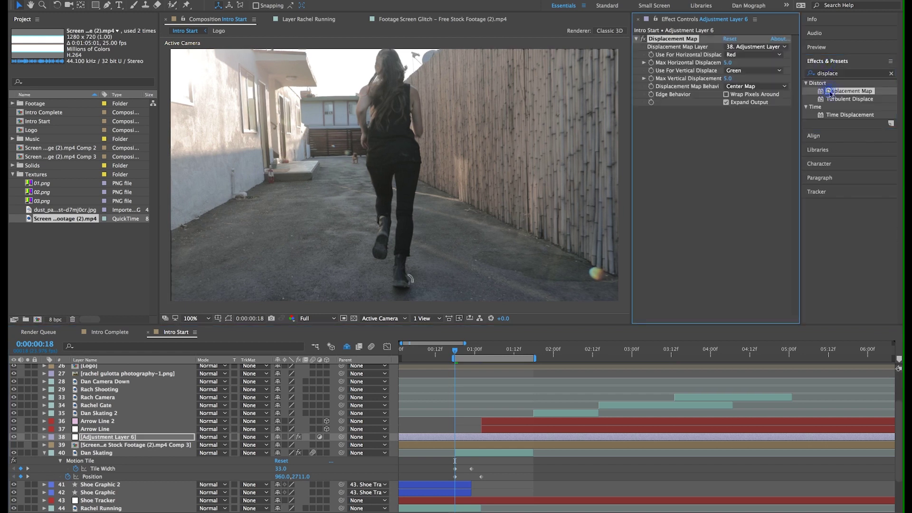
- Use the Screen Glitch pre-composition as the displacement map layer, with maximum horizontal displacement 10 and maximum vertical displacement 50
{"action": "left_click", "coordinate": [739, 47]}
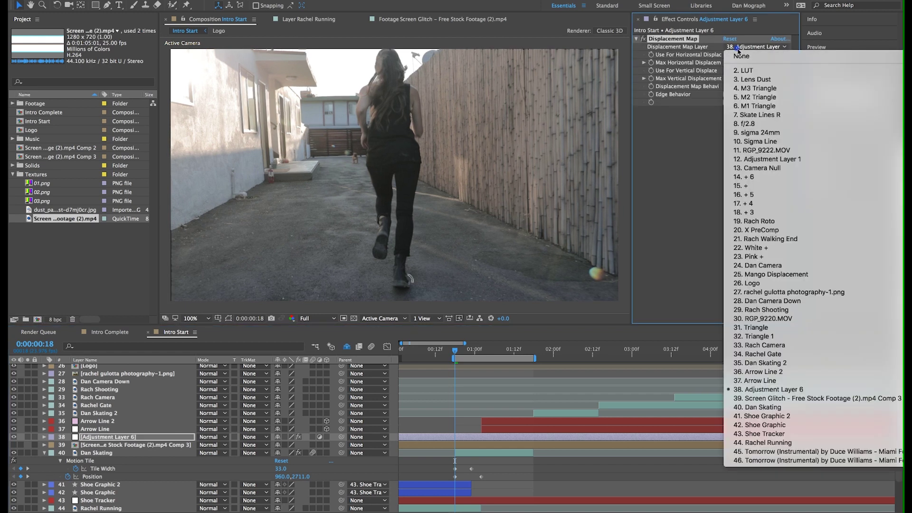
{"action": "left_click", "coordinate": [760, 399]}
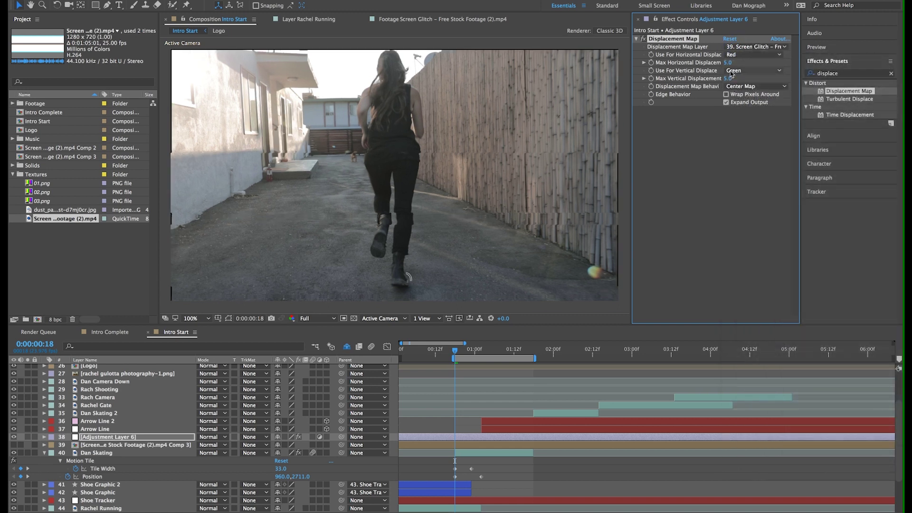
{"action": "left_click", "coordinate": [729, 62]}
{"action": "type", "text": "10"}
{"action": "key", "text": "Tab"}
{"action": "type", "text": "50"}
{"action": "key", "text": "Return"}
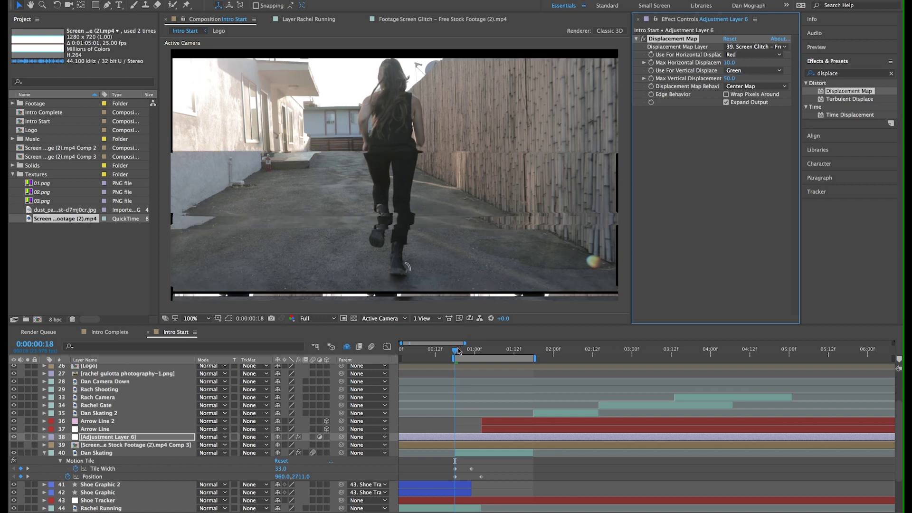
- Trim the adjustment layer to run from 0:00:00:18 to 0:00:01:01 and preview the glitch transition
{"action": "mouse_move", "coordinate": [459, 352]}
{"action": "left_mouse_down"}
{"action": "mouse_move", "coordinate": [487, 355]}
{"action": "mouse_move", "coordinate": [455, 353]}
{"action": "left_mouse_up"}
{"action": "key", "text": "alt+bracketleft"}
{"action": "key", "text": "k"}
{"action": "key", "text": "k"}
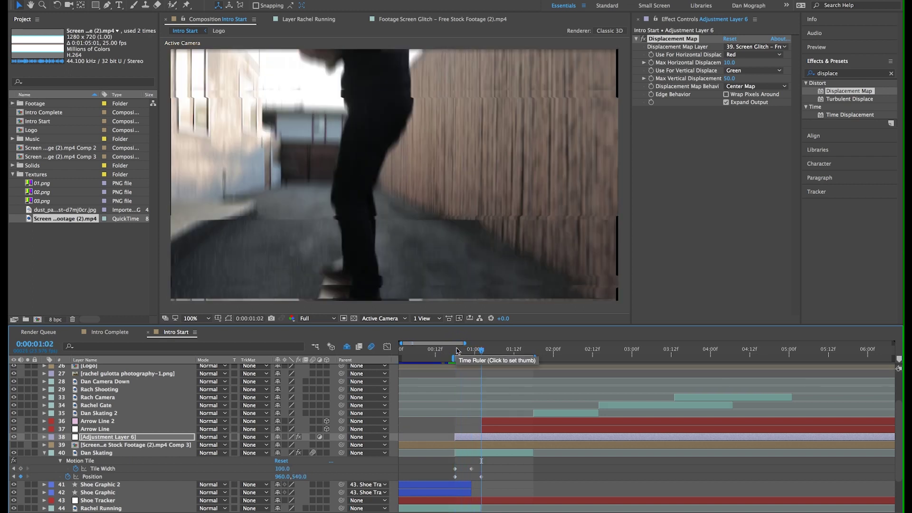
{"action": "key", "text": "Page_Up"}
{"action": "key", "text": "alt+bracketright"}
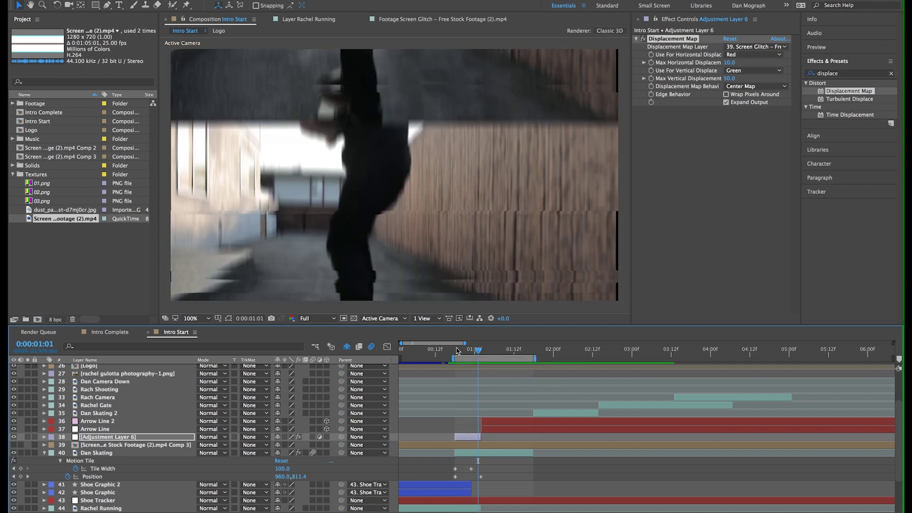
{"action": "key", "text": "space"}
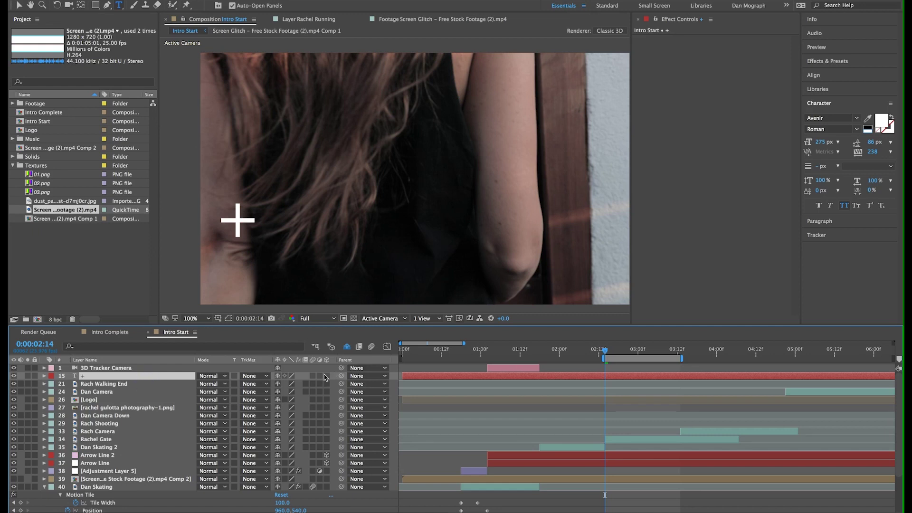
- Set the plus-sign text layer's blending mode to Soft Light and its font size to 370 px
{"action": "left_click", "coordinate": [212, 376]}
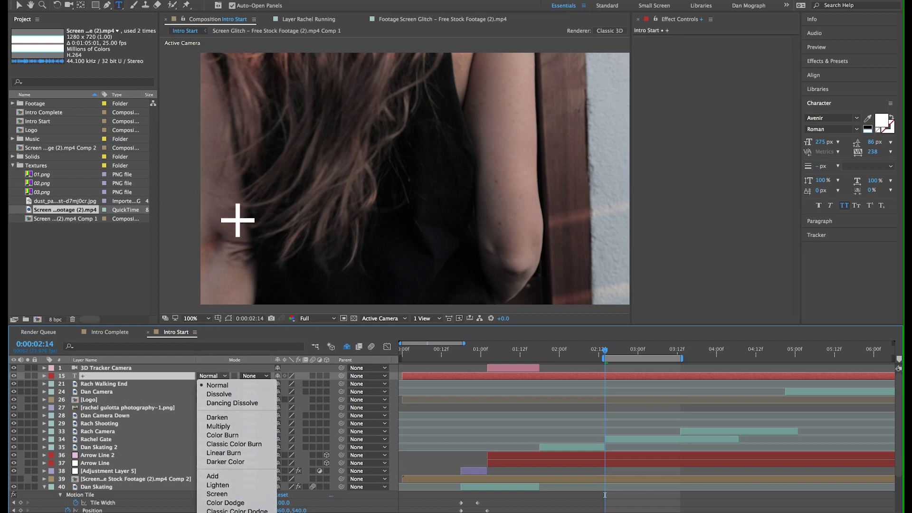
{"action": "left_click", "coordinate": [220, 512]}
{"action": "left_click_drag", "start_coordinate": [820, 142], "coordinate": [877, 152]}
- Add Position and Scale keyframes to the plus-sign text layer at 0:00:02:14
{"action": "left_click", "coordinate": [183, 376]}
{"action": "key", "text": "p"}
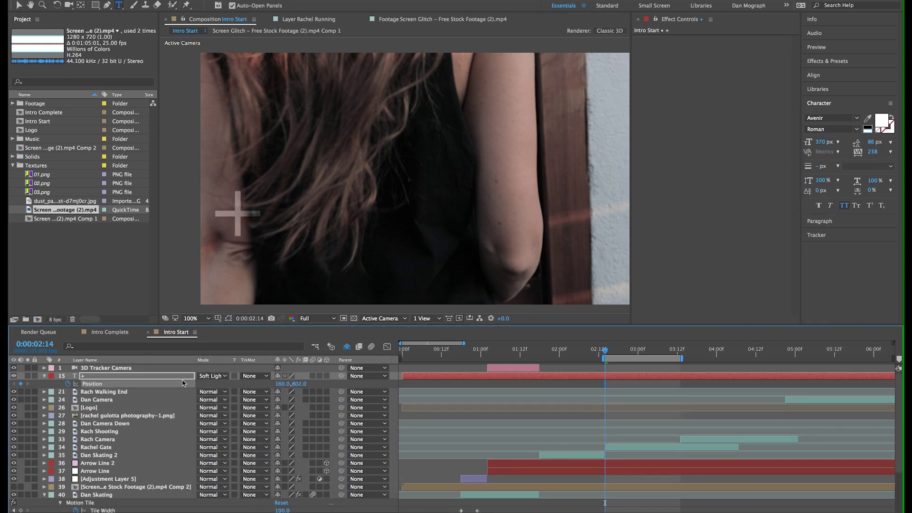
{"action": "key", "text": "shift+s"}
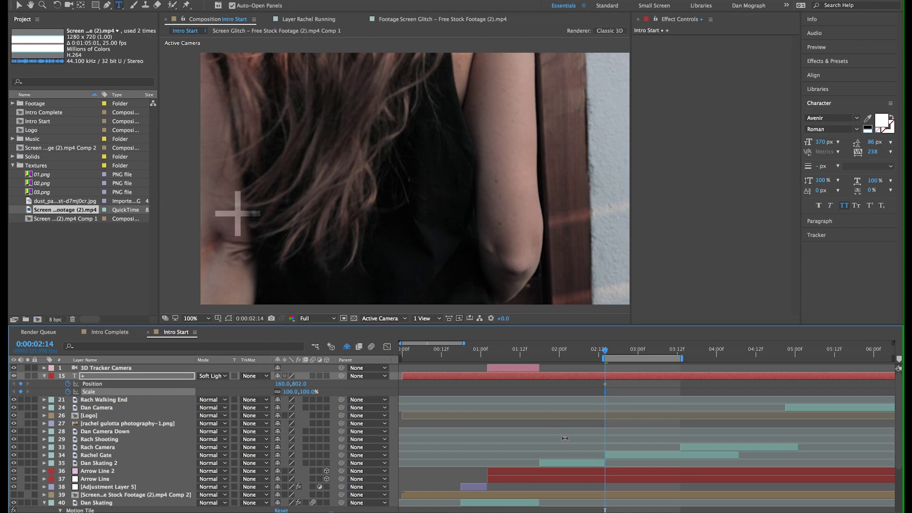
- Reveal the waveform of the bottom music layer and move the current time to the beat at 0:00:02:22
{"action": "scroll", "coordinate": [605, 457], "scroll_direction": "down", "scroll_amount": 3}
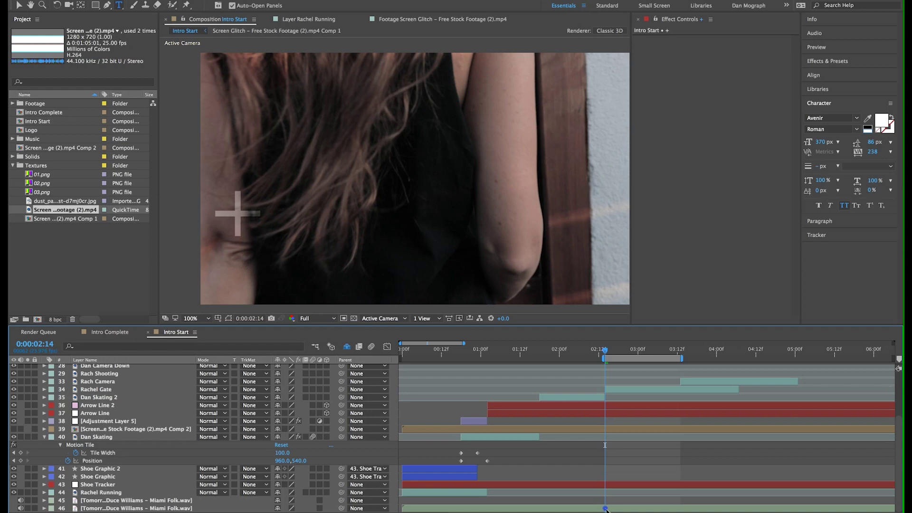
{"action": "left_click", "coordinate": [606, 509]}
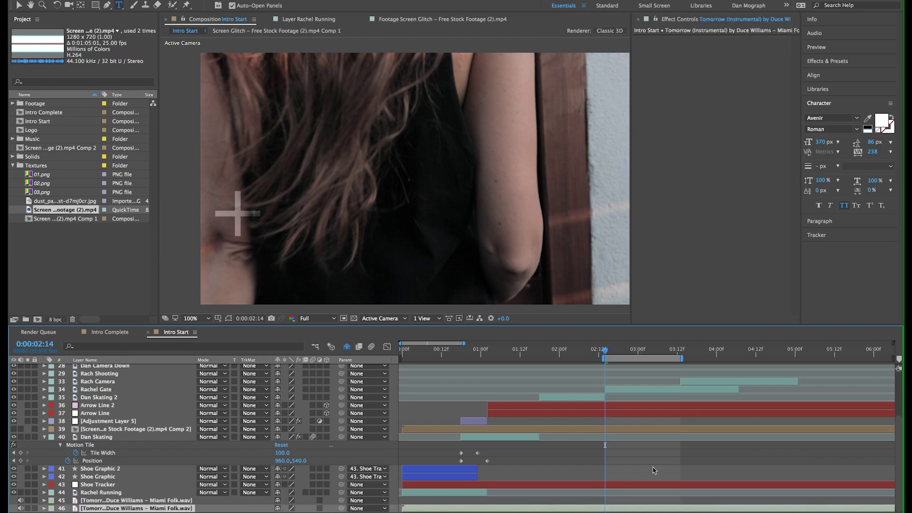
{"action": "key", "text": "l"}
{"action": "key", "text": "l"}
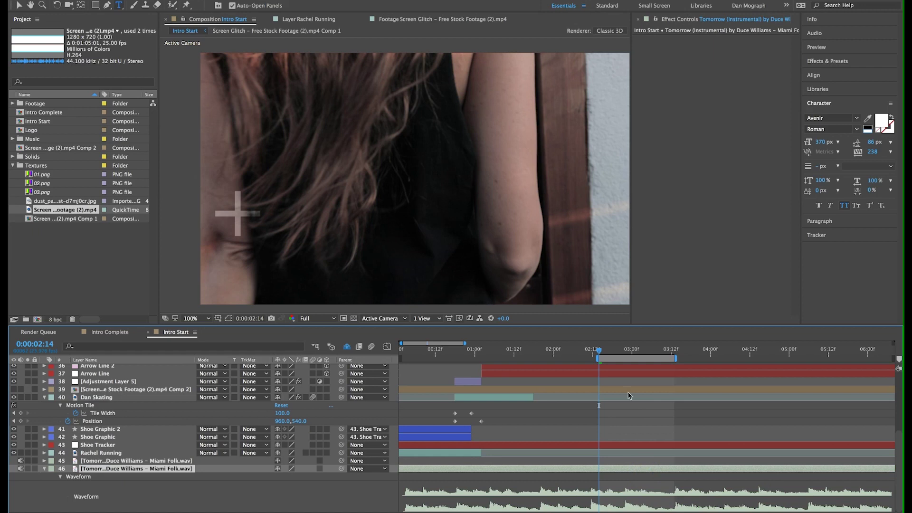
{"action": "left_click", "coordinate": [624, 351]}
{"action": "left_click", "coordinate": [625, 352]}
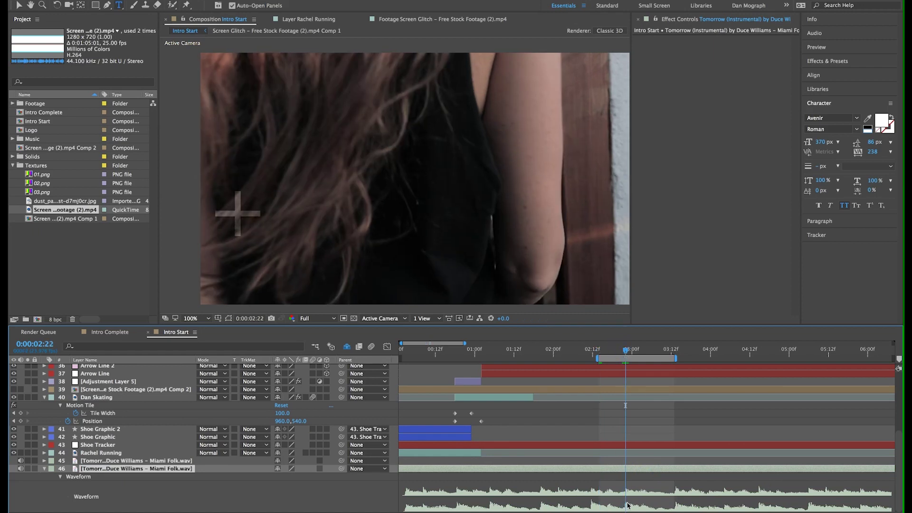
- Keyframe the plus-sign text layer at 0:00:02:22 with Position 1425, 1062 and Scale 75%
{"action": "scroll", "coordinate": [627, 505], "scroll_direction": "up", "scroll_amount": 5}
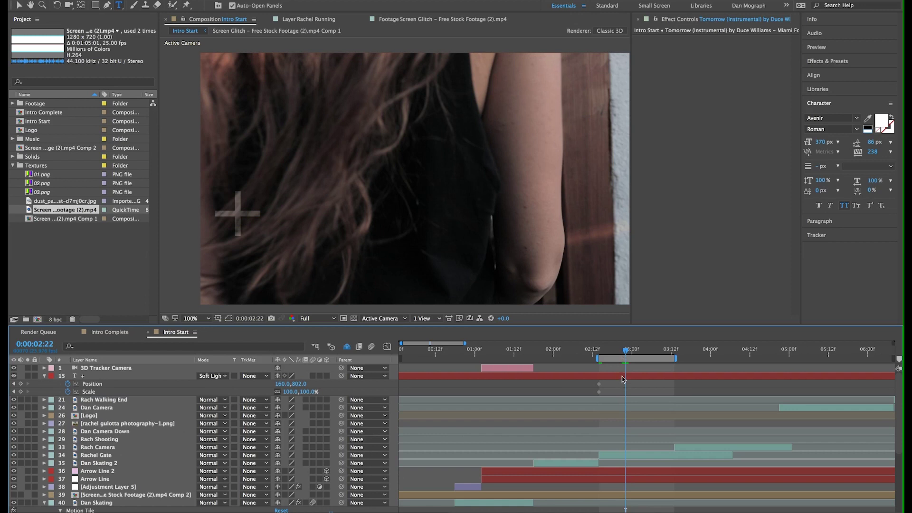
{"action": "left_click", "coordinate": [623, 376]}
{"action": "left_click_drag", "start_coordinate": [284, 384], "coordinate": [639, 411]}
{"action": "left_click_drag", "start_coordinate": [299, 384], "coordinate": [312, 384]}
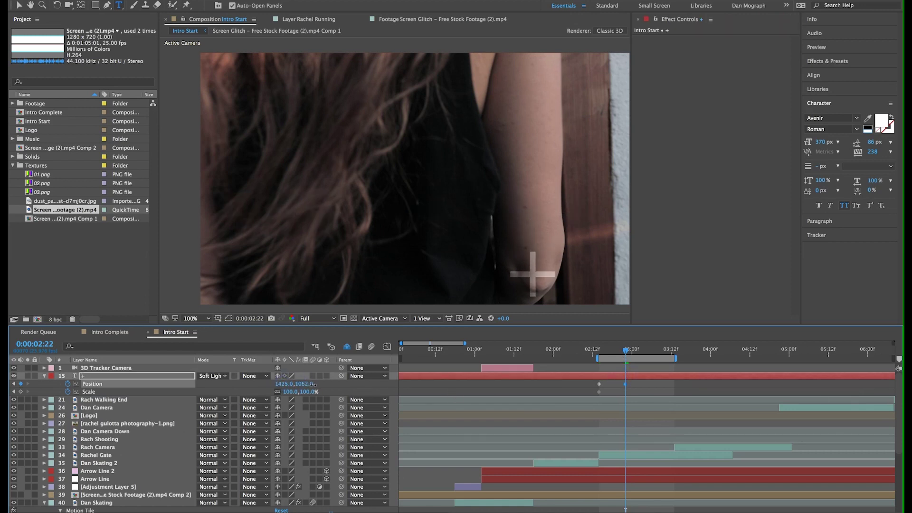
{"action": "left_click", "coordinate": [288, 392]}
{"action": "type", "text": "75"}
{"action": "key", "text": "Return"}
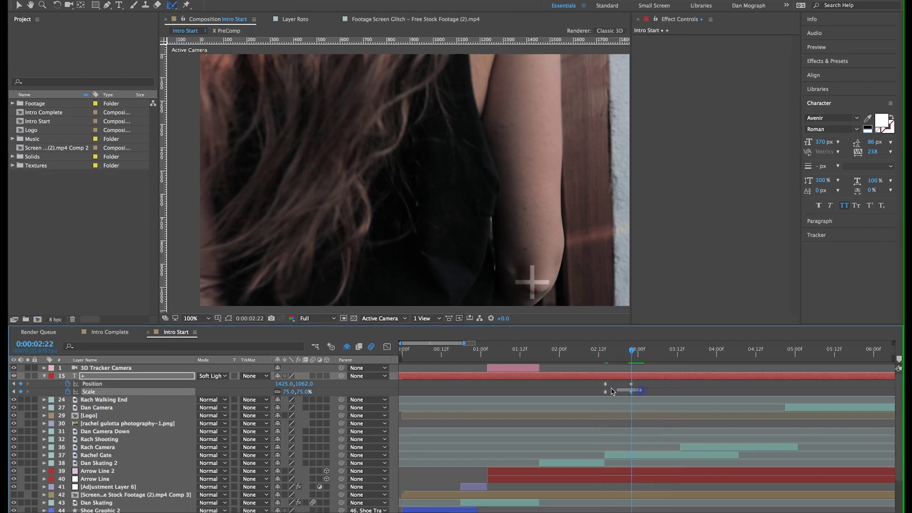
- Convert all Position and Scale keyframes of the plus-sign layer to hold keyframes and return to 0:00:02:14
{"action": "left_click_drag", "start_coordinate": [641, 392], "coordinate": [604, 386]}
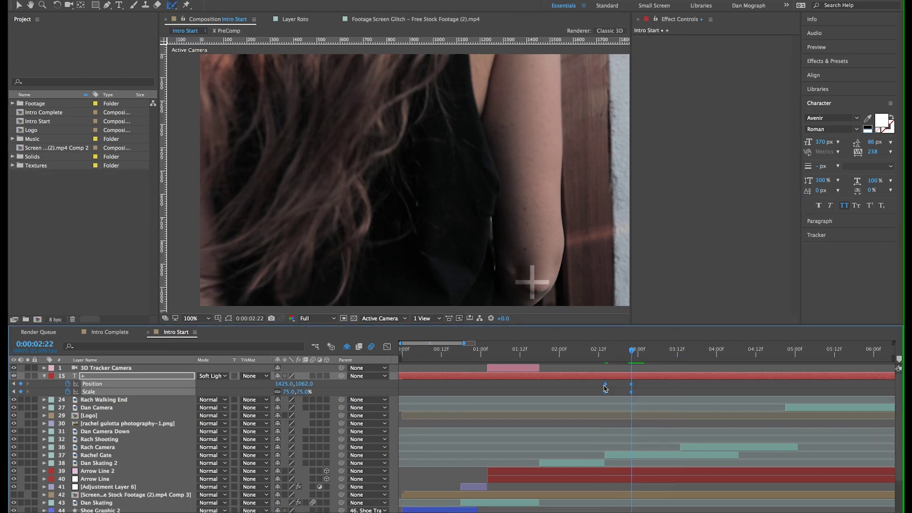
{"action": "right_click", "coordinate": [607, 385]}
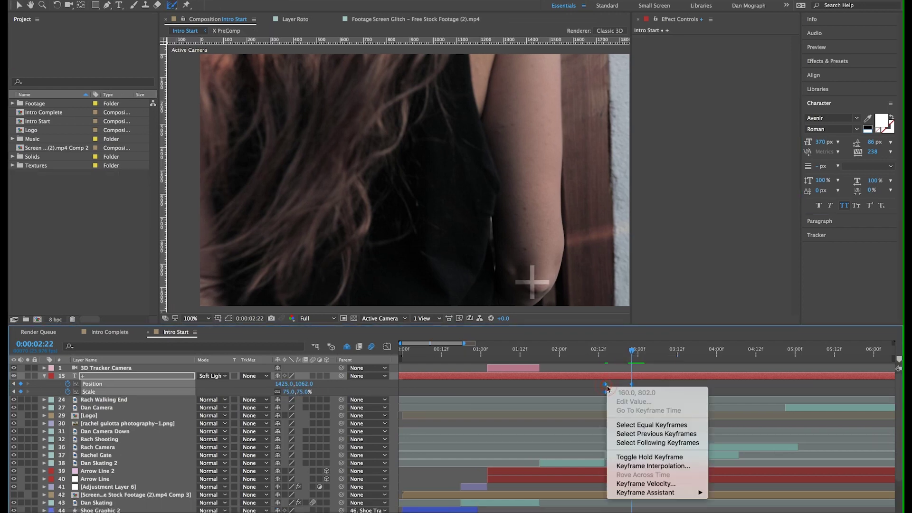
{"action": "left_click", "coordinate": [623, 458]}
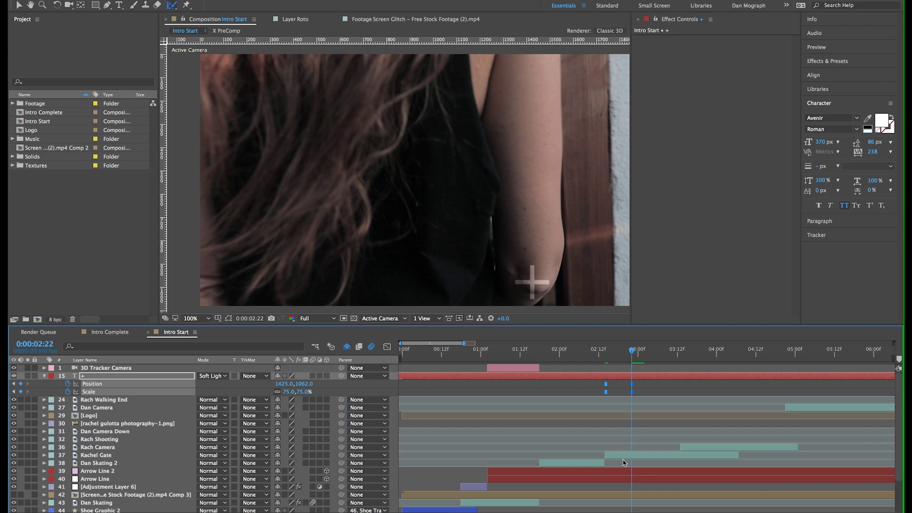
{"action": "left_click", "coordinate": [606, 352]}
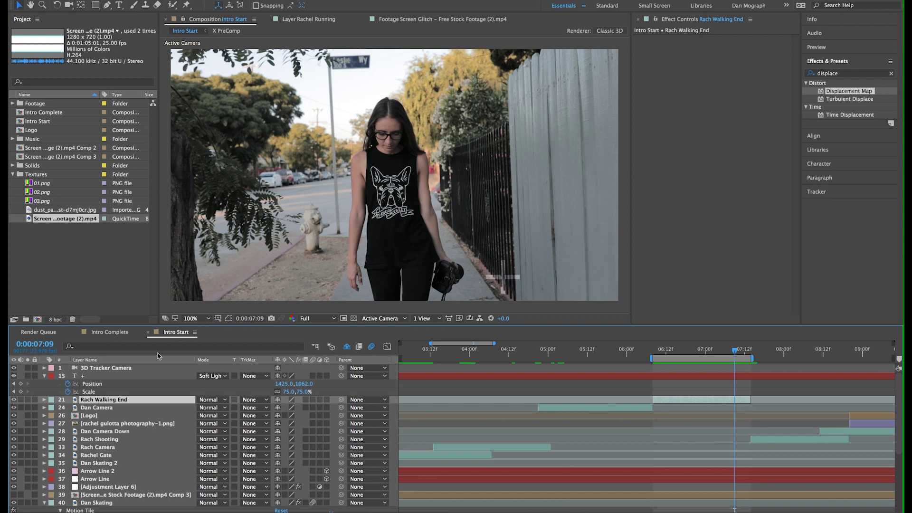
- Duplicate the walking-end footage layer and rename the copy Roto
{"action": "left_click", "coordinate": [141, 400]}
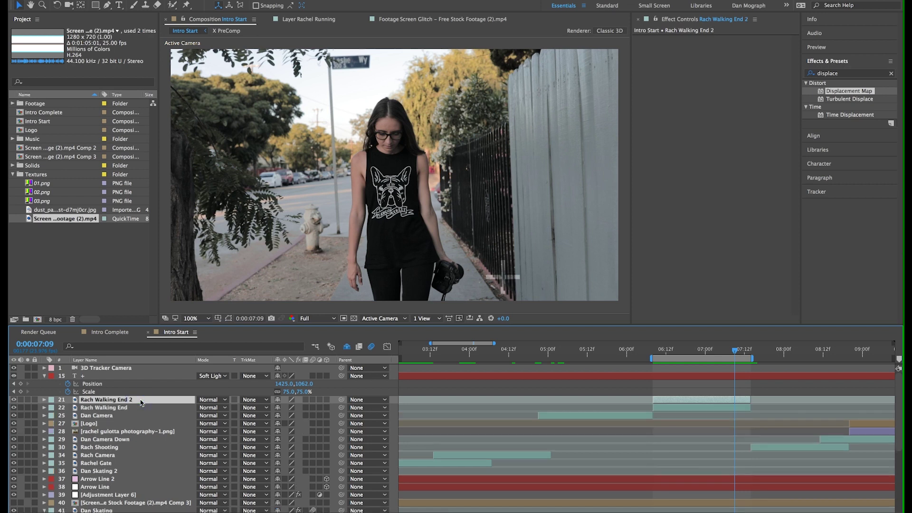
{"action": "key", "text": "Return"}
{"action": "type", "text": "Roto"}
{"action": "key", "text": "Return"}
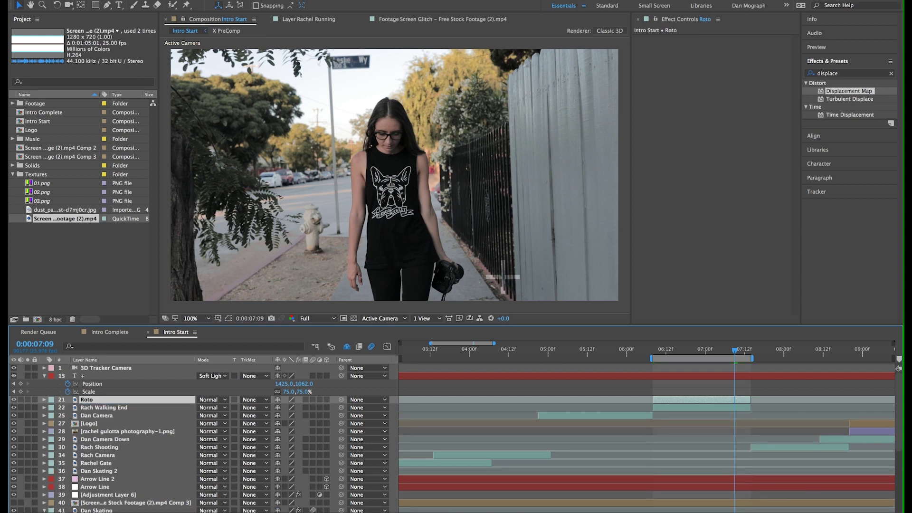
- Open the Roto layer for painting and mark the woman as foreground with the Roto Brush at 0:00:07:09
{"action": "double_click", "coordinate": [134, 402]}
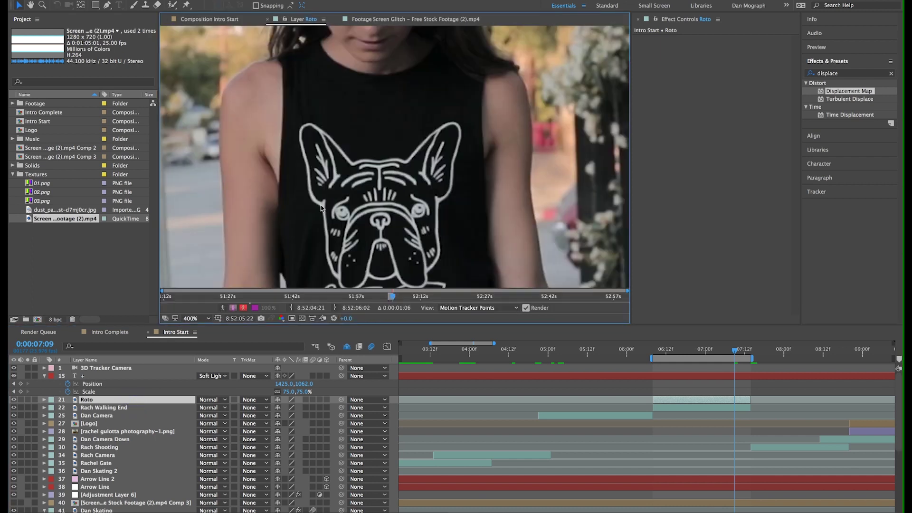
{"action": "key", "text": "alt+/"}
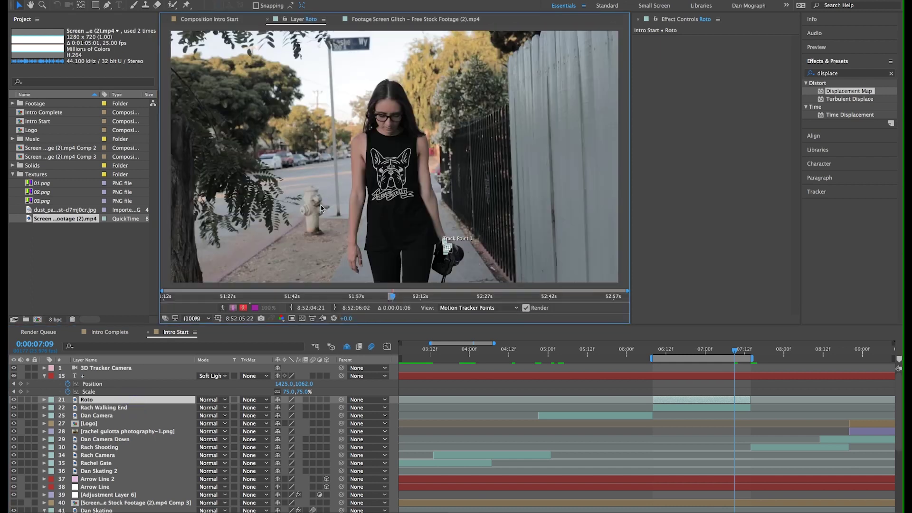
{"action": "left_click", "coordinate": [173, 6]}
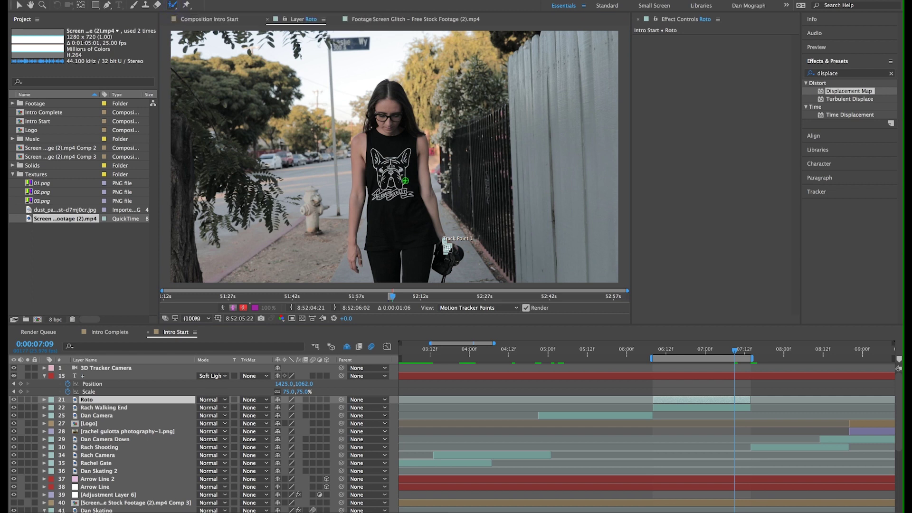
{"action": "left_click_drag", "start_coordinate": [406, 180], "coordinate": [404, 178]}
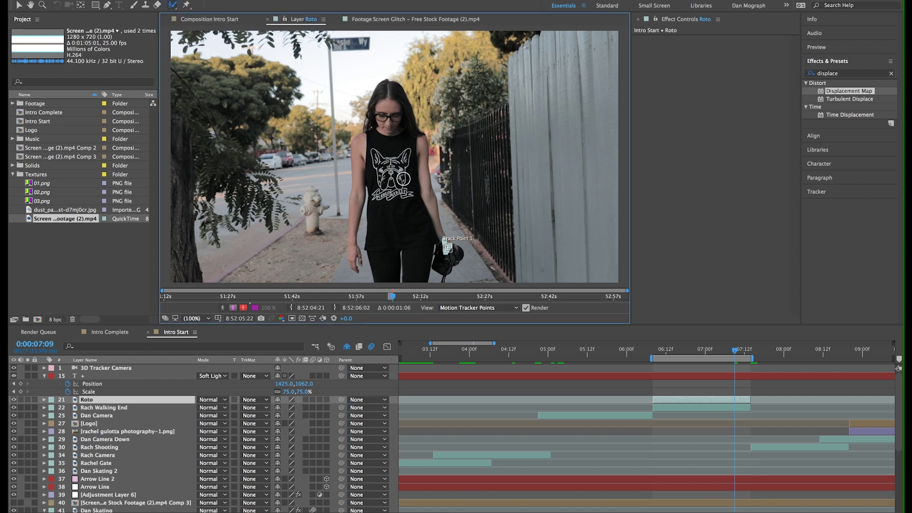
{"action": "mouse_move", "coordinate": [385, 155]}
{"action": "left_mouse_down"}
{"action": "mouse_move", "coordinate": [386, 104]}
{"action": "mouse_move", "coordinate": [384, 190]}
{"action": "mouse_move", "coordinate": [413, 231]}
{"action": "mouse_move", "coordinate": [368, 157]}
{"action": "mouse_move", "coordinate": [366, 166]}
{"action": "left_mouse_up"}
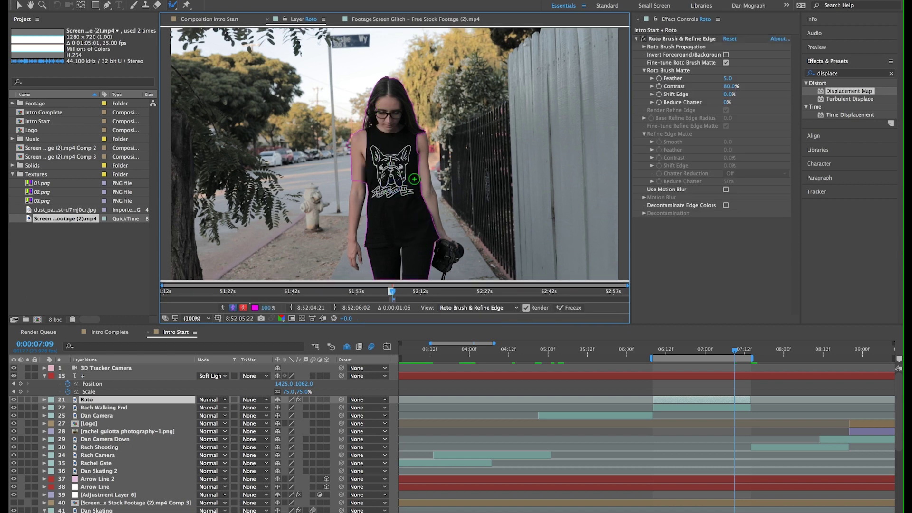
- Refine the Roto Brush selection at 0:00:07:09, adding the arms and hand and subtracting the ground beside them
{"action": "left_click_drag", "start_coordinate": [419, 145], "coordinate": [430, 209]}
{"action": "scroll", "coordinate": [354, 216], "scroll_direction": "up", "scroll_amount": 1}
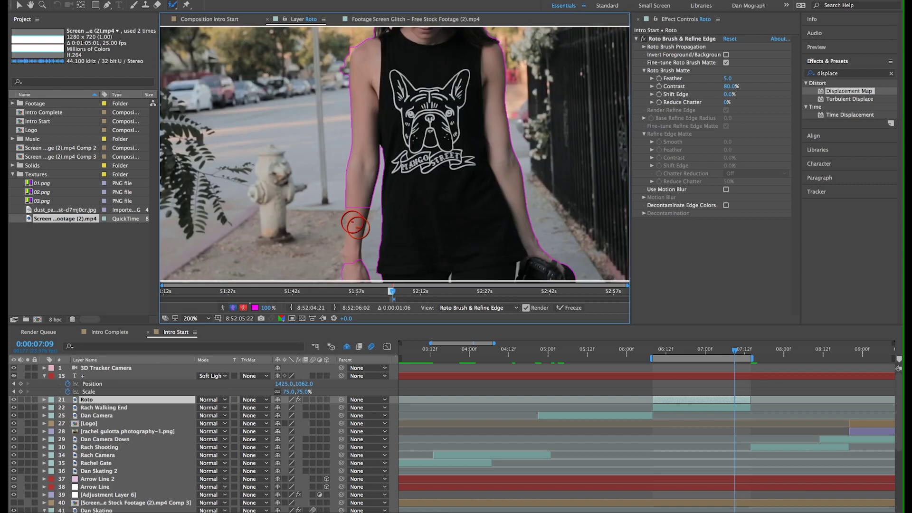
{"action": "mouse_move", "coordinate": [352, 222]}
{"action": "left_mouse_down"}
{"action": "mouse_move", "coordinate": [368, 191]}
{"action": "mouse_move", "coordinate": [360, 161]}
{"action": "mouse_move", "coordinate": [356, 231]}
{"action": "left_mouse_up"}
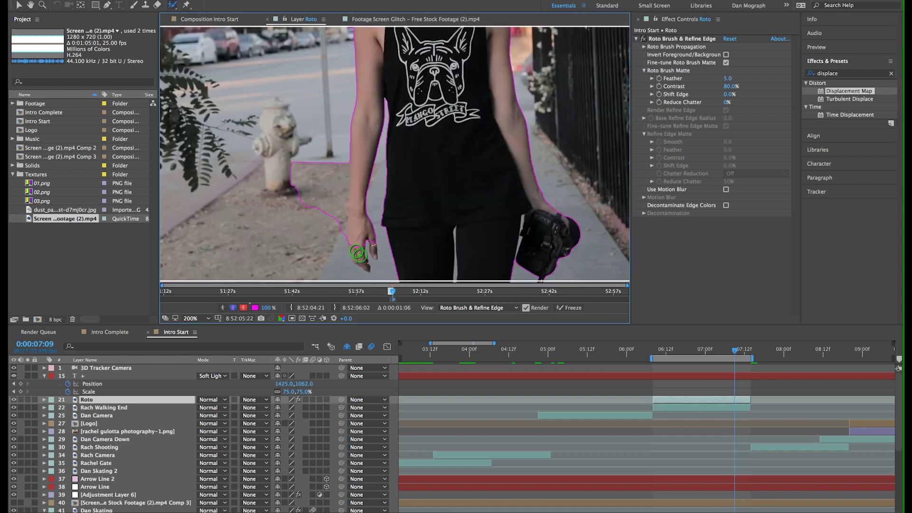
{"action": "left_click_drag", "start_coordinate": [319, 141], "coordinate": [315, 231]}
{"action": "left_click_drag", "start_coordinate": [341, 189], "coordinate": [342, 214]}
{"action": "left_click_drag", "start_coordinate": [363, 254], "coordinate": [364, 256]}
{"action": "scroll", "coordinate": [385, 255], "scroll_direction": "down", "scroll_amount": 1}
- Propagate the Roto Brush matte frame by frame from 0:00:06:14 to 0:00:06:21, checking the outline around the hand
{"action": "key", "text": "space"}
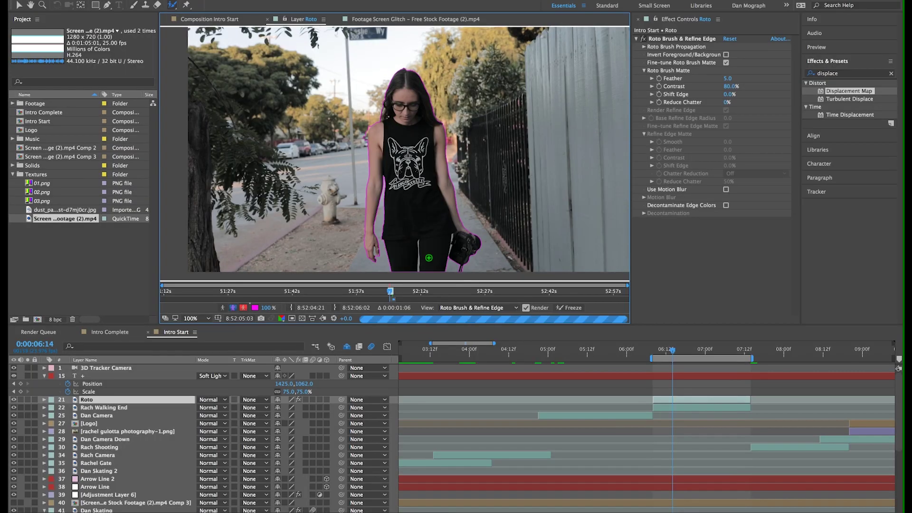
{"action": "scroll", "coordinate": [362, 266], "scroll_direction": "up", "scroll_amount": 2}
{"action": "key", "text": "Page_Down"}
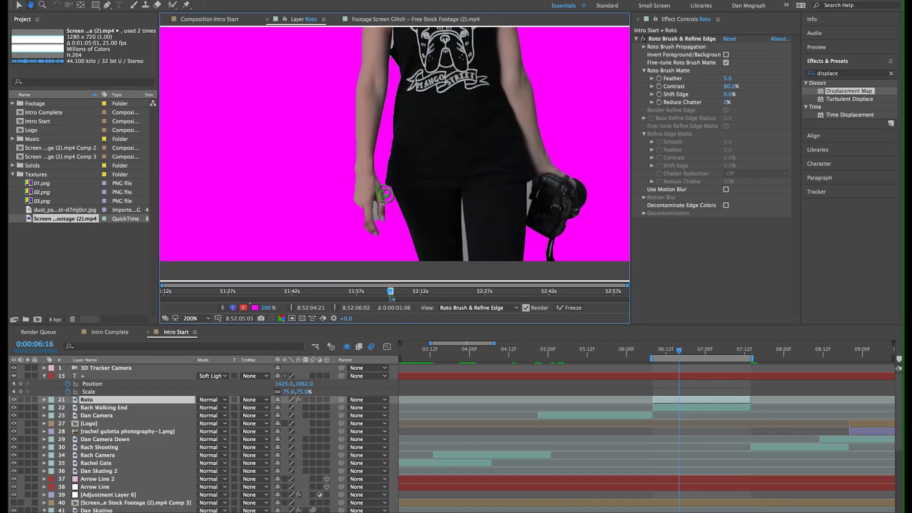
{"action": "key", "text": "Page_Down"}
{"action": "key", "text": "Page_Down"}
{"action": "key", "text": "Page_Down"}
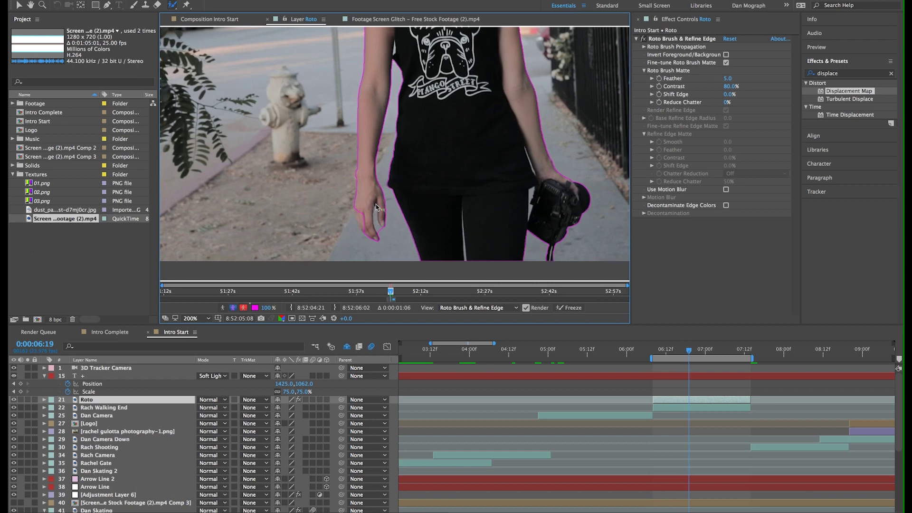
{"action": "key", "text": "Page_Down"}
{"action": "key", "text": "Page_Down"}
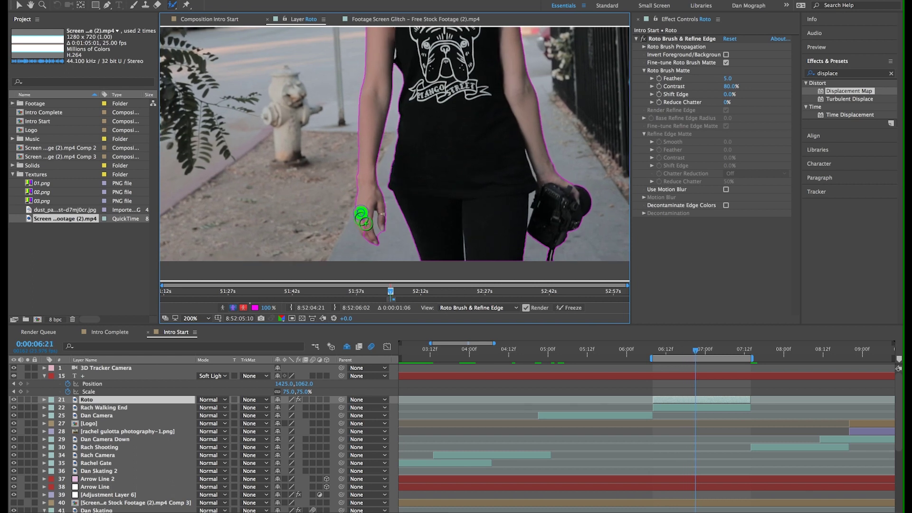
{"action": "scroll", "coordinate": [409, 218], "scroll_direction": "down", "scroll_amount": 2}
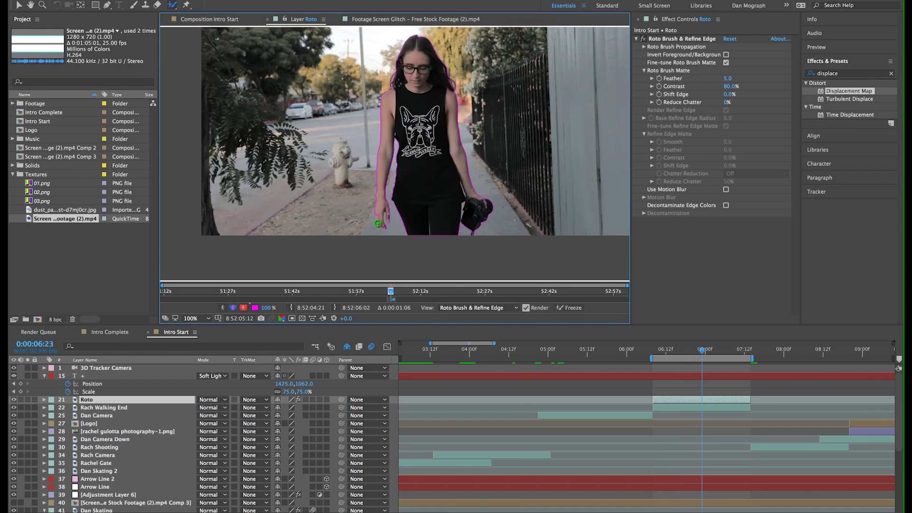
- Continue propagating the Roto Brush matte frame by frame to 0:00:07:04, checking the outline of the woman's body
{"action": "key", "text": "Page_Down"}
{"action": "key", "text": "Page_Down"}
{"action": "scroll", "coordinate": [373, 236], "scroll_direction": "up", "scroll_amount": 2}
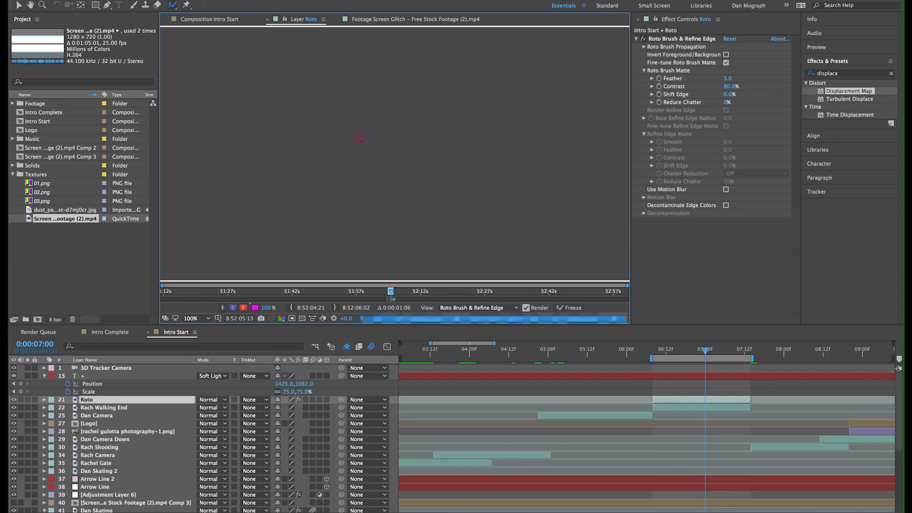
{"action": "key", "text": "Page_Down"}
{"action": "key", "text": "Page_Down"}
{"action": "key", "text": "Page_Down"}
{"action": "key", "text": "Page_Down"}
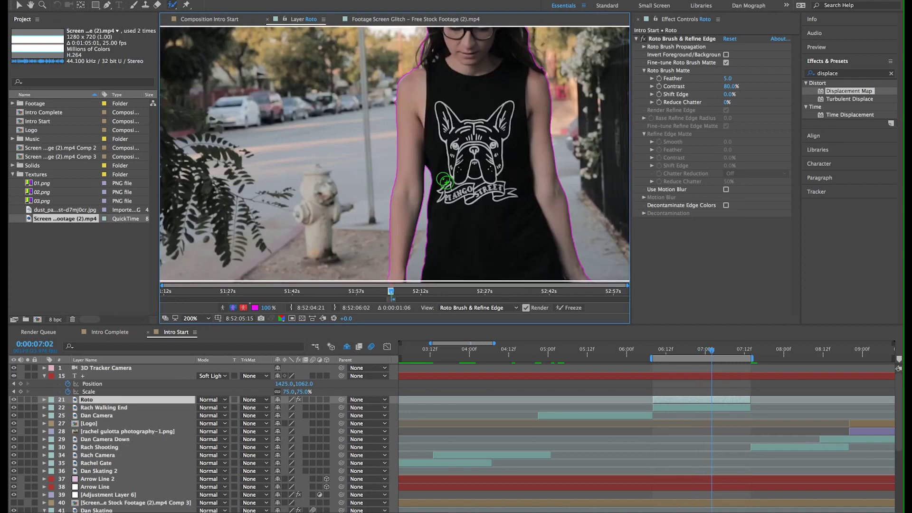
{"action": "key", "text": "Page_Down"}
{"action": "key", "text": "Page_Down"}
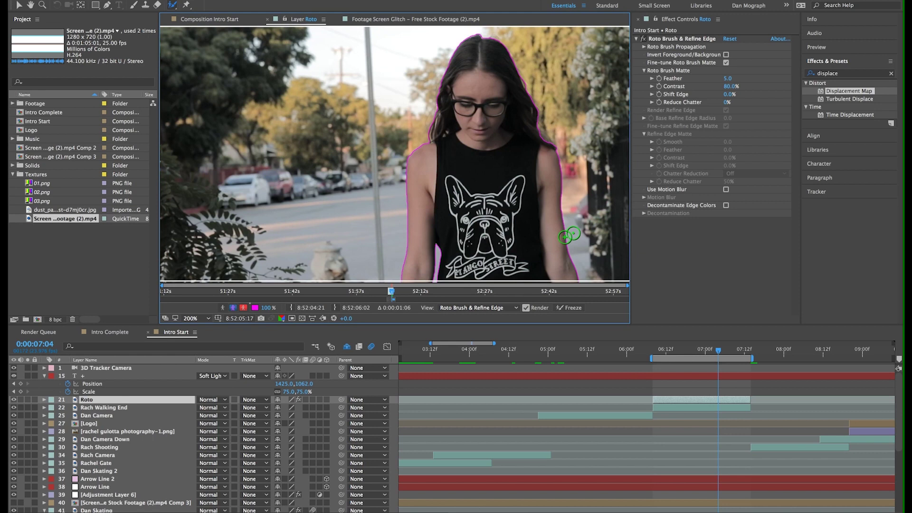
- Subtract the background along the woman's arm and shoulder with Roto Brush strokes at 0:00:07:06 and 0:00:07:07
{"action": "left_click_drag", "start_coordinate": [402, 30], "coordinate": [393, 117]}
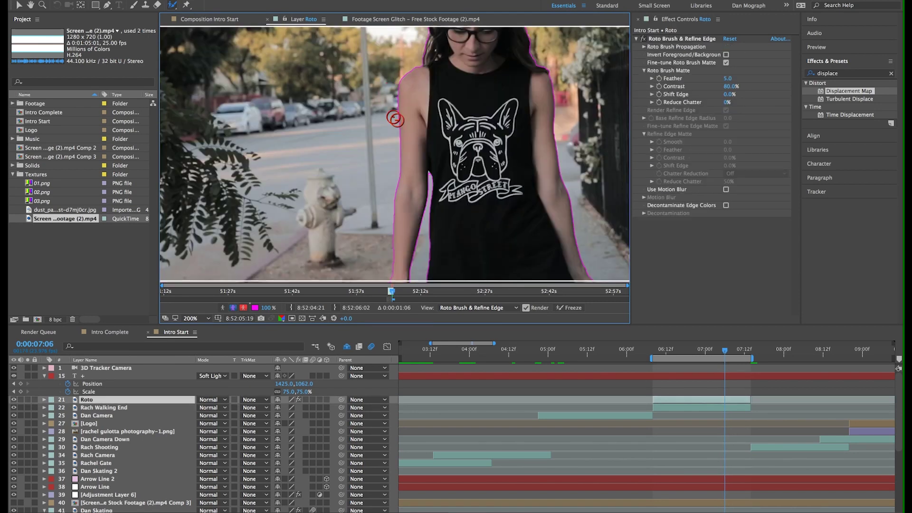
{"action": "left_click_drag", "start_coordinate": [386, 223], "coordinate": [395, 122]}
{"action": "key", "text": "Page_Down"}
{"action": "left_click_drag", "start_coordinate": [501, 210], "coordinate": [496, 299]}
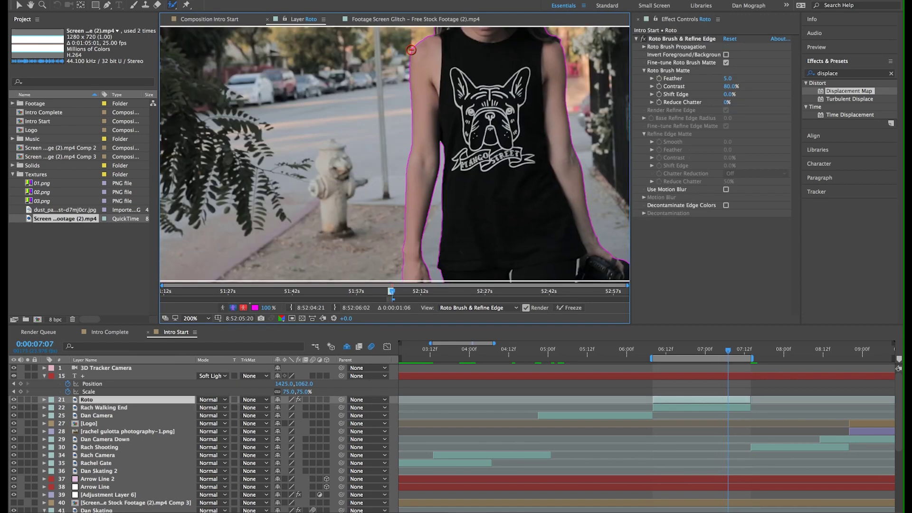
{"action": "left_click_drag", "start_coordinate": [412, 213], "coordinate": [401, 121]}
- Correct the matte along the arm frame by frame from 0:00:07:07 to 0:00:07:11 with Roto Brush strokes
{"action": "key", "text": "Page_Down"}
{"action": "left_click_drag", "start_coordinate": [380, 224], "coordinate": [383, 242]}
{"action": "left_click_drag", "start_coordinate": [404, 124], "coordinate": [414, 214]}
{"action": "left_click_drag", "start_coordinate": [410, 53], "coordinate": [399, 95]}
{"action": "key", "text": "Page_Down"}
{"action": "mouse_move", "coordinate": [418, 214]}
{"action": "left_mouse_down"}
{"action": "mouse_move", "coordinate": [418, 143]}
{"action": "mouse_move", "coordinate": [430, 229]}
{"action": "left_mouse_up"}
{"action": "mouse_move", "coordinate": [417, 149]}
{"action": "left_mouse_down"}
{"action": "mouse_move", "coordinate": [407, 273]}
{"action": "mouse_move", "coordinate": [421, 188]}
{"action": "left_mouse_up"}
{"action": "key", "text": "Page_Down"}
{"action": "key", "text": "Page_Down"}
{"action": "mouse_move", "coordinate": [432, 231]}
{"action": "left_mouse_down"}
{"action": "mouse_move", "coordinate": [408, 212]}
{"action": "mouse_move", "coordinate": [407, 247]}
{"action": "left_mouse_up"}
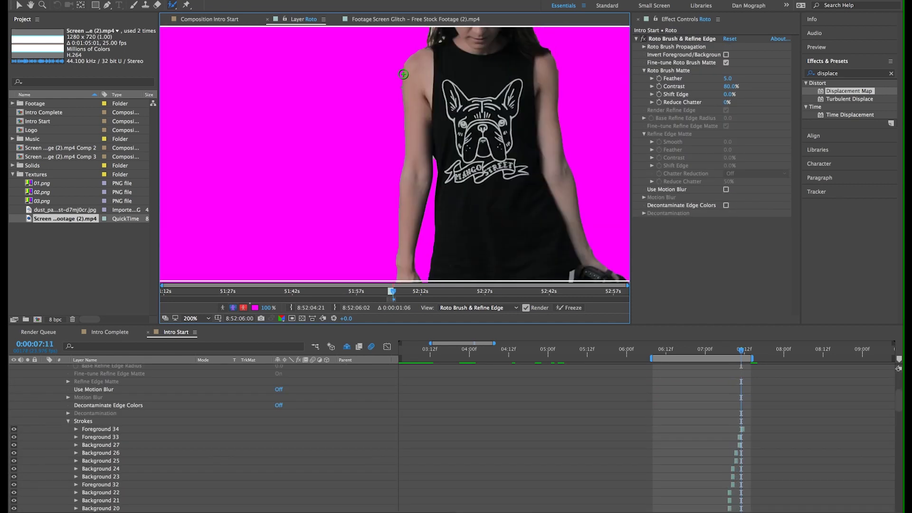
- Correct the matte around the shoulder and arm on the remaining frames from 0:00:07:11 to the clip's end
{"action": "left_click_drag", "start_coordinate": [404, 74], "coordinate": [400, 95]}
{"action": "key", "text": "Page_Down"}
{"action": "left_click_drag", "start_coordinate": [414, 238], "coordinate": [414, 138]}
{"action": "left_click_drag", "start_coordinate": [430, 223], "coordinate": [438, 240]}
{"action": "key", "text": "Page_Down"}
{"action": "key", "text": "Page_Down"}
{"action": "left_click_drag", "start_coordinate": [413, 142], "coordinate": [409, 238]}
{"action": "left_click_drag", "start_coordinate": [404, 271], "coordinate": [398, 185]}
{"action": "key", "text": "Page_Down"}
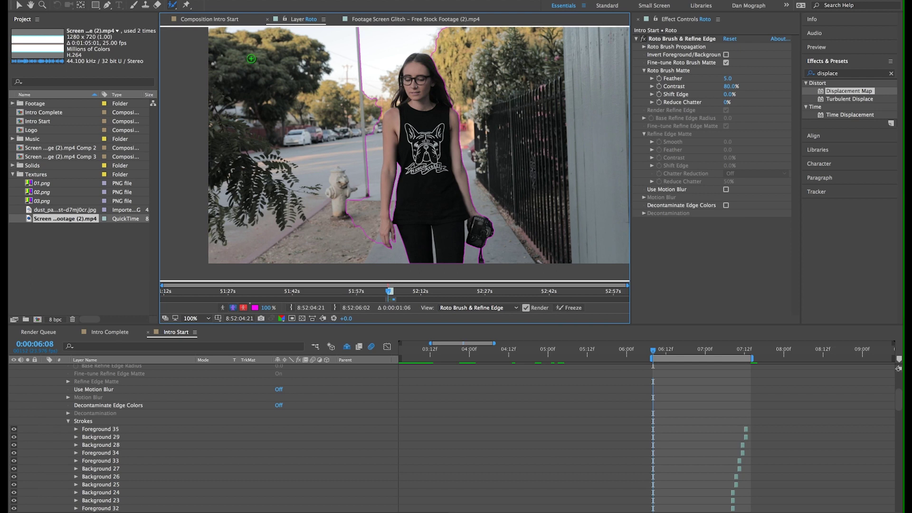
- Undo the last Roto Brush change at 0:00:06:08 and paint the outer edge of the arm with the Refine Edge tool
{"action": "key", "text": "super+z"}
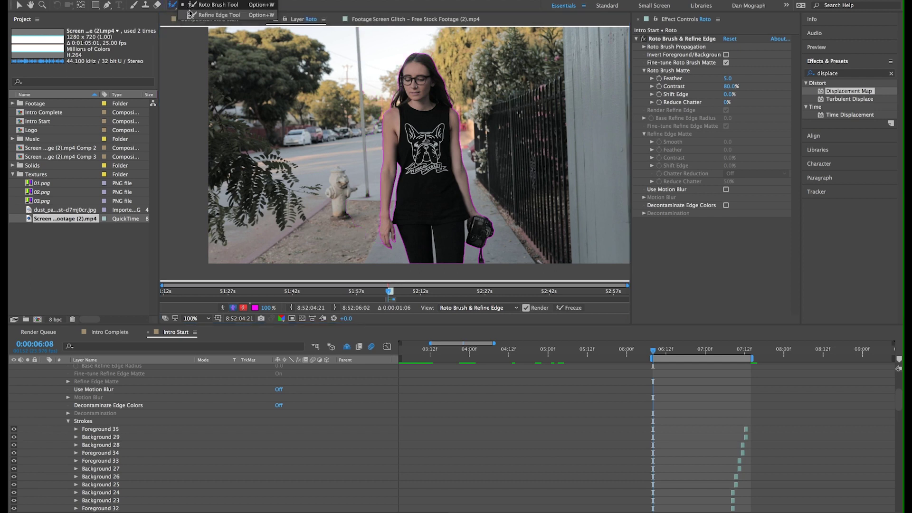
{"action": "left_click", "coordinate": [193, 15]}
{"action": "left_click_drag", "start_coordinate": [383, 236], "coordinate": [384, 217]}
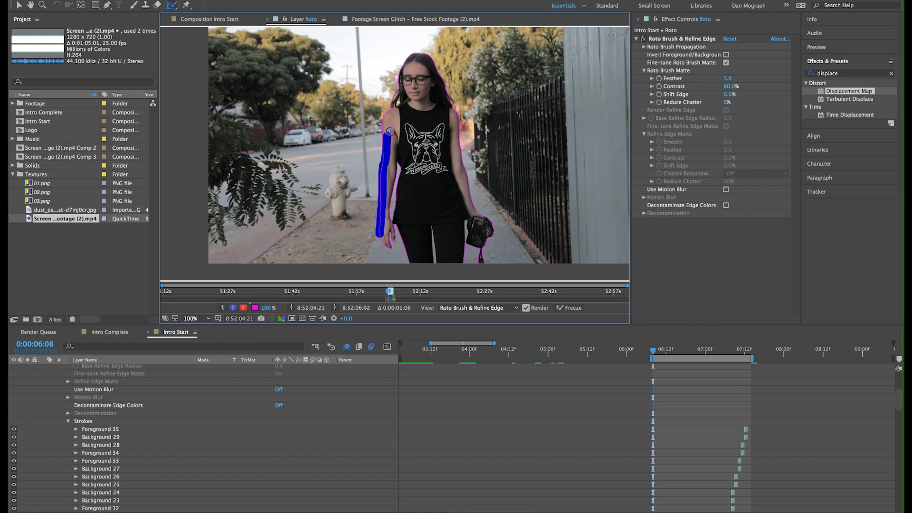
{"action": "mouse_move", "coordinate": [388, 125]}
{"action": "left_mouse_down"}
{"action": "mouse_move", "coordinate": [385, 135]}
{"action": "mouse_move", "coordinate": [384, 110]}
{"action": "left_mouse_up"}
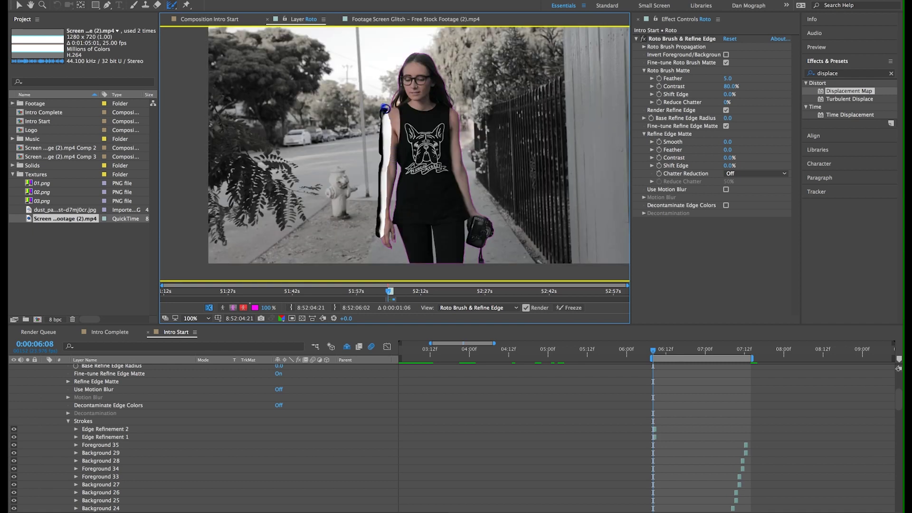
- Paint Refine Edge strokes around the woman's hair, both arms, her hand and the camera at 0:00:06:08
{"action": "left_click_drag", "start_coordinate": [382, 107], "coordinate": [382, 105]}
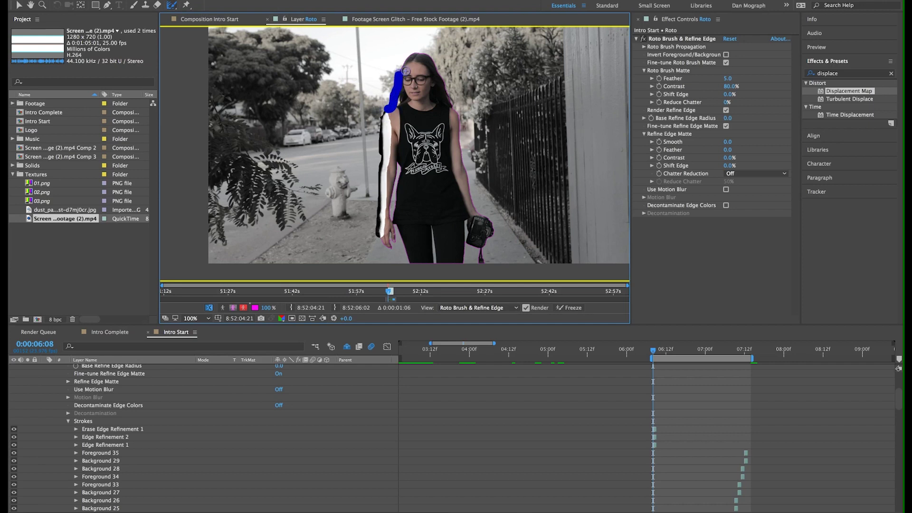
{"action": "mouse_move", "coordinate": [411, 61]}
{"action": "left_mouse_down"}
{"action": "mouse_move", "coordinate": [420, 56]}
{"action": "mouse_move", "coordinate": [457, 127]}
{"action": "mouse_move", "coordinate": [477, 208]}
{"action": "mouse_move", "coordinate": [494, 235]}
{"action": "left_mouse_up"}
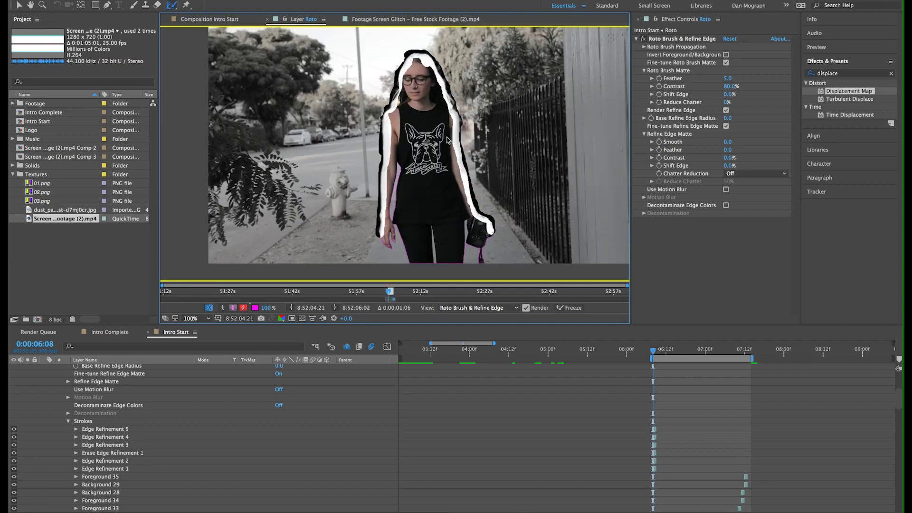
{"action": "mouse_move", "coordinate": [382, 234]}
{"action": "left_mouse_down"}
{"action": "mouse_move", "coordinate": [389, 244]}
{"action": "mouse_move", "coordinate": [391, 224]}
{"action": "left_mouse_up"}
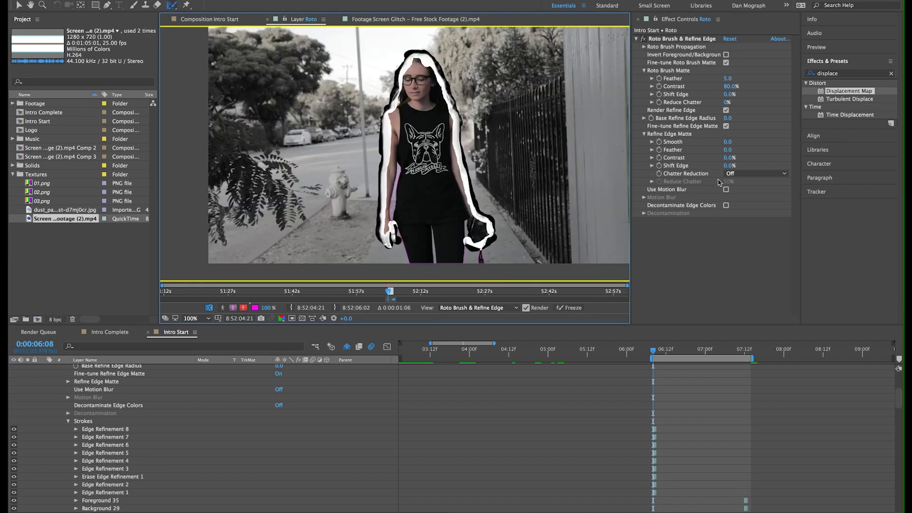
- Set the Roto Brush matte's feather to 2.0 and reduce chatter to 20%, and check the result in the Intro Start composition
{"action": "left_click", "coordinate": [729, 102]}
{"action": "type", "text": "20"}
{"action": "key", "text": "Return"}
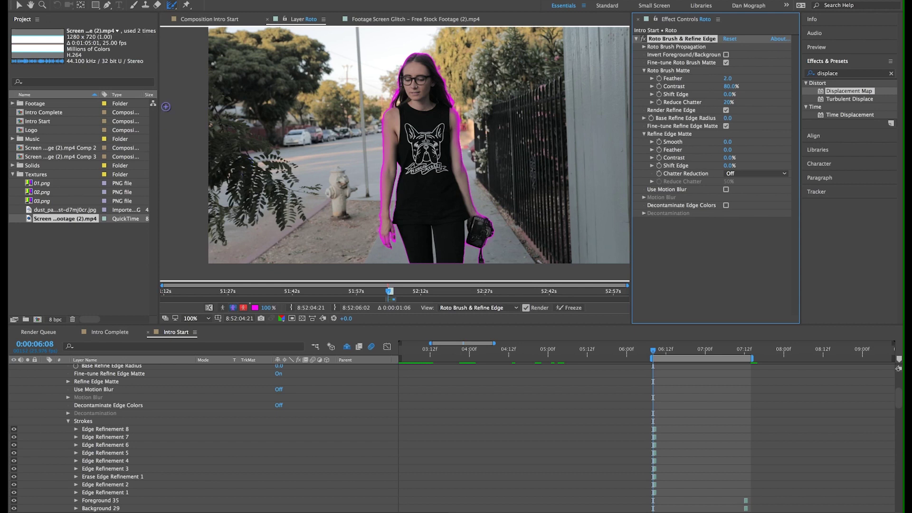
{"action": "left_click", "coordinate": [189, 23]}
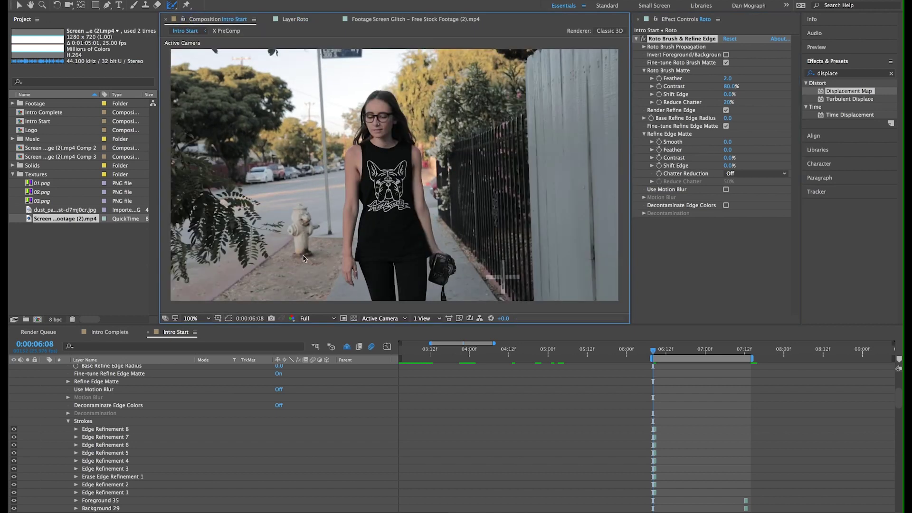
- Erase edge refinement inside the woman's arm and torso on the Roto layer, and check the cutout in the composition
{"action": "key", "text": "s"}
{"action": "key", "text": "s"}
{"action": "key", "text": "s"}
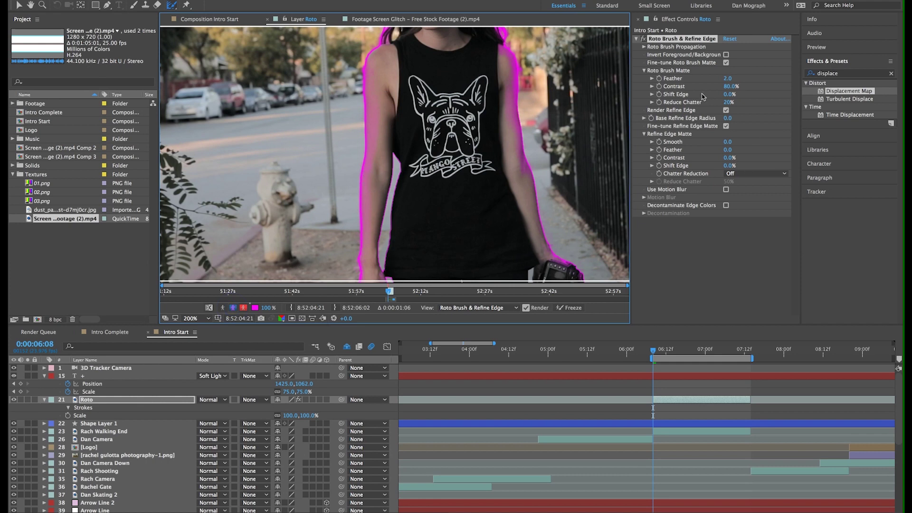
{"action": "left_click_drag", "start_coordinate": [378, 91], "coordinate": [403, 144]}
{"action": "mouse_move", "coordinate": [391, 212]}
{"action": "left_mouse_down"}
{"action": "mouse_move", "coordinate": [412, 206]}
{"action": "mouse_move", "coordinate": [491, 236]}
{"action": "left_mouse_up"}
{"action": "left_click", "coordinate": [220, 20]}
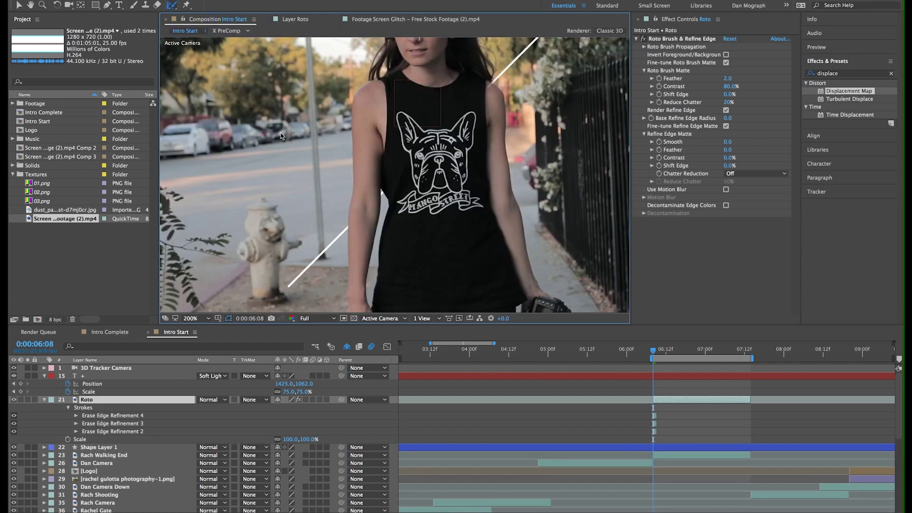
- Erase more edge refinement around her forearm and the opposite upper arm, and review the Intro Start composition again
{"action": "left_click", "coordinate": [300, 22]}
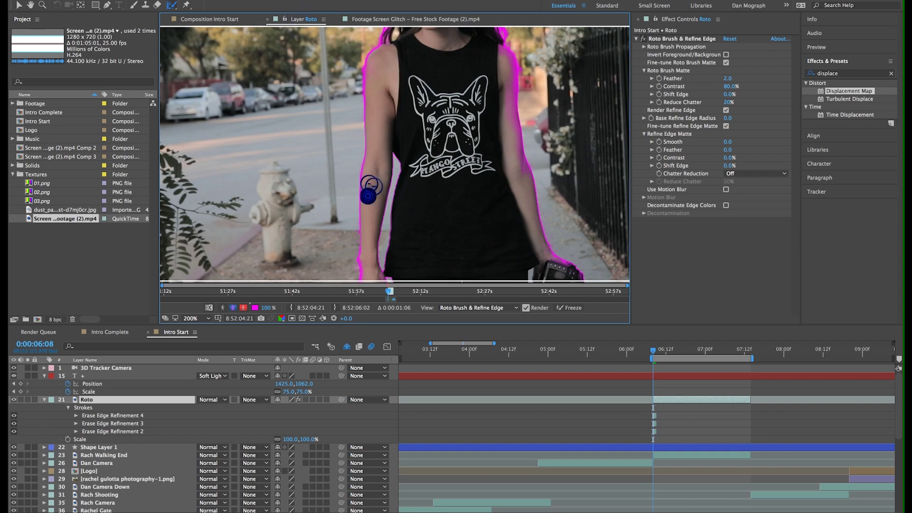
{"action": "left_click_drag", "start_coordinate": [370, 186], "coordinate": [385, 188]}
{"action": "left_click_drag", "start_coordinate": [506, 76], "coordinate": [509, 142]}
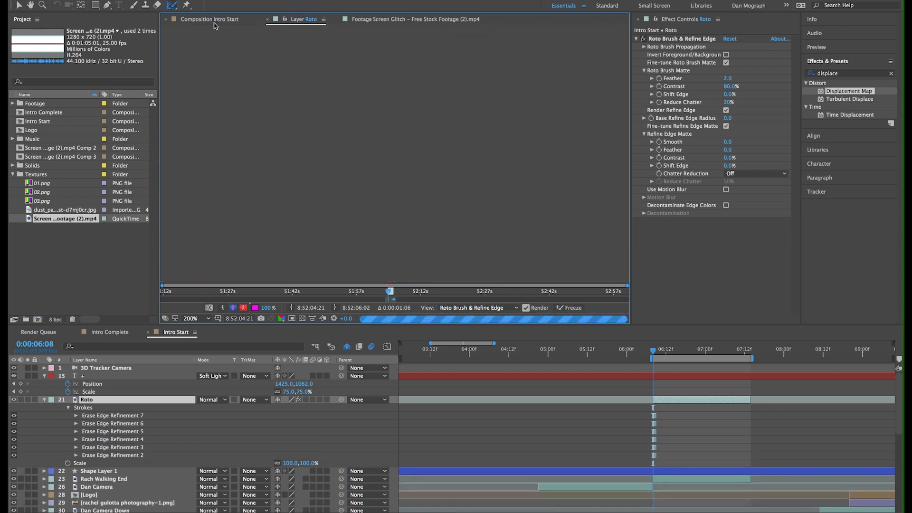
{"action": "left_click", "coordinate": [214, 22]}
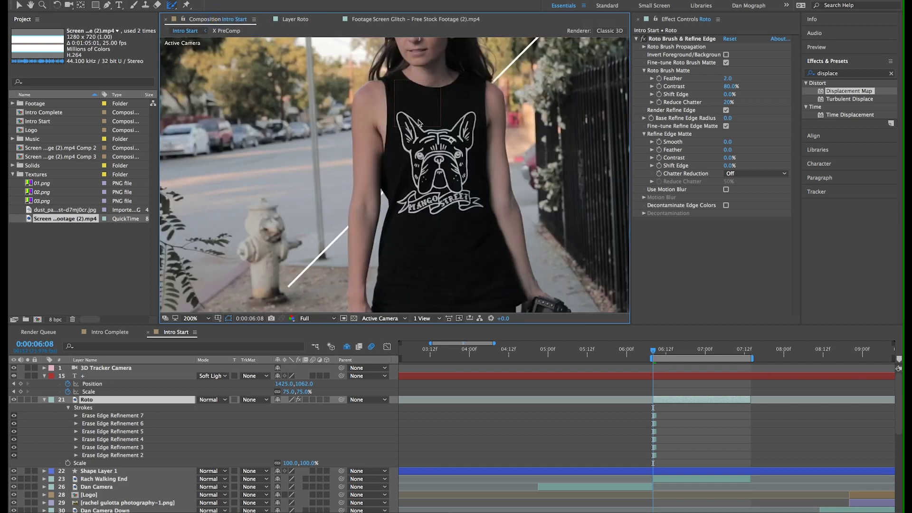
- Enable the Lumetri Color effect on the LUT layer in the Intro Complete composition
{"action": "left_click", "coordinate": [165, 370]}
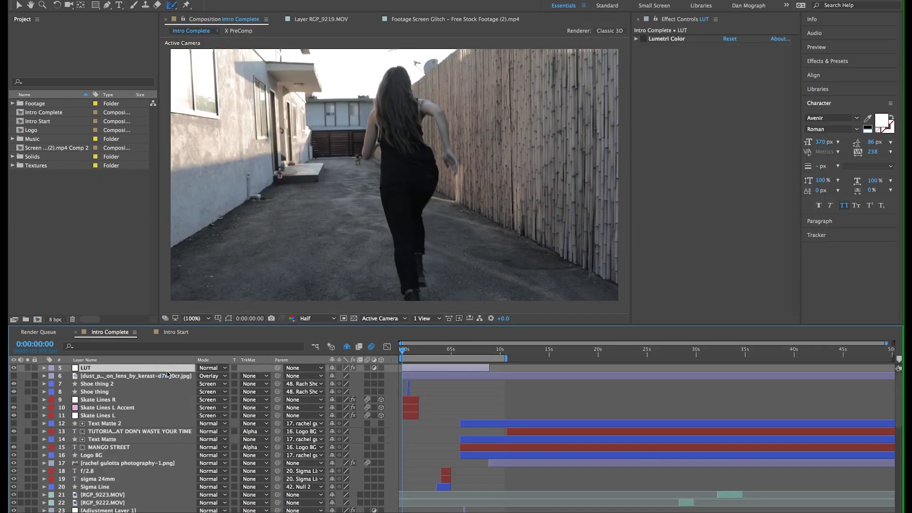
{"action": "left_click", "coordinate": [637, 39]}
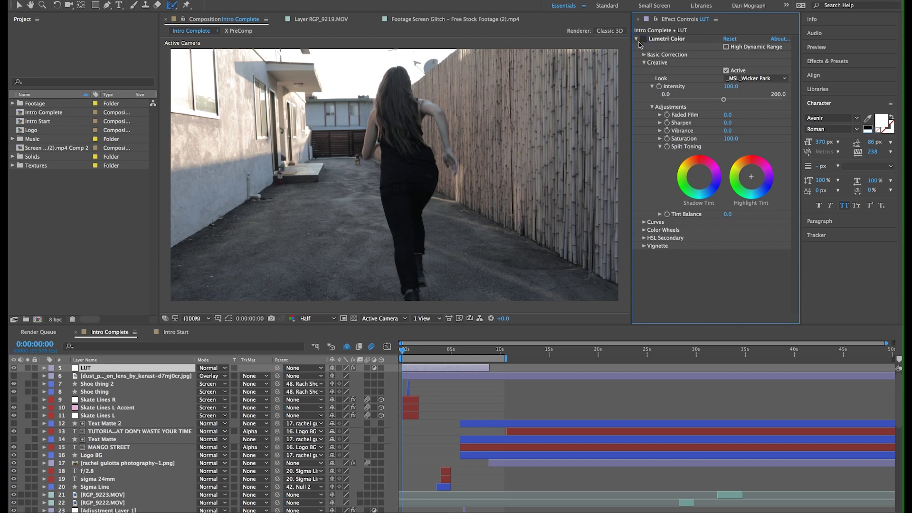
{"action": "left_click", "coordinate": [644, 40]}
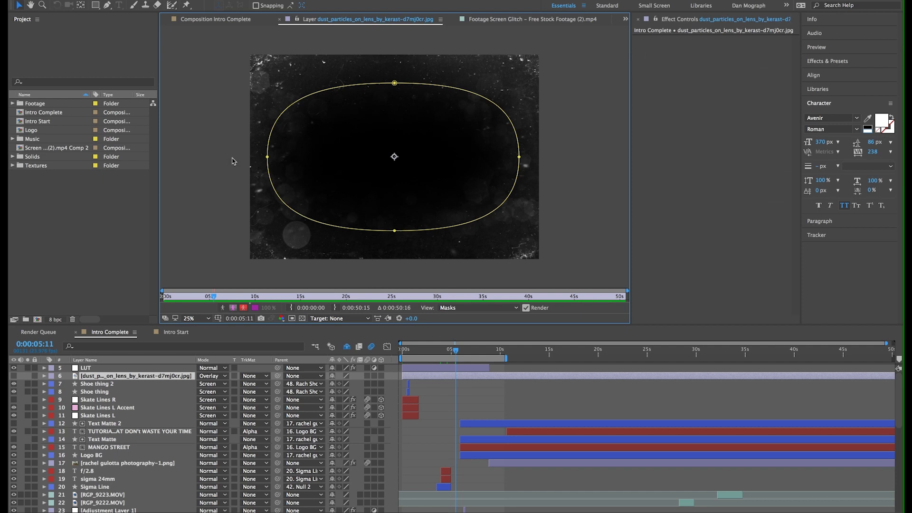
- Inspect the dust particles layer's blending mode and opacity, and hide the layer controls in the composition view
{"action": "left_click", "coordinate": [209, 376]}
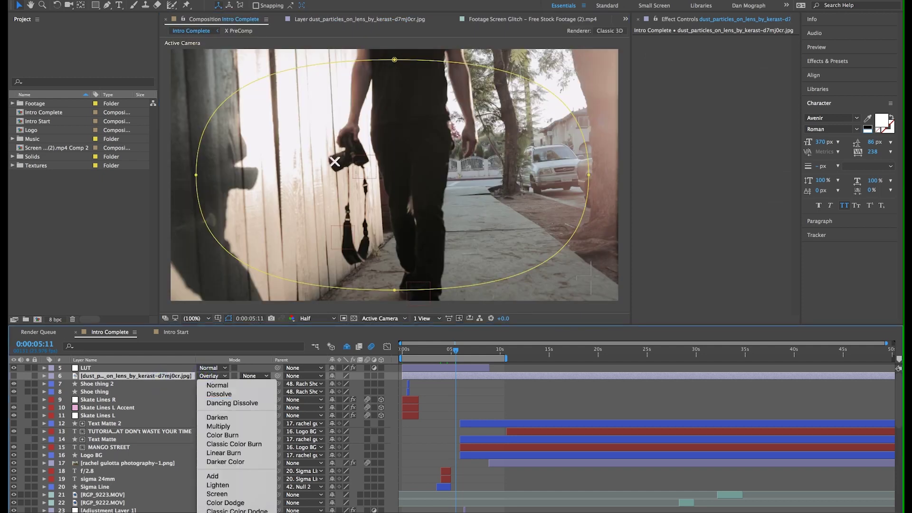
{"action": "key", "text": "Escape"}
{"action": "key", "text": "t"}
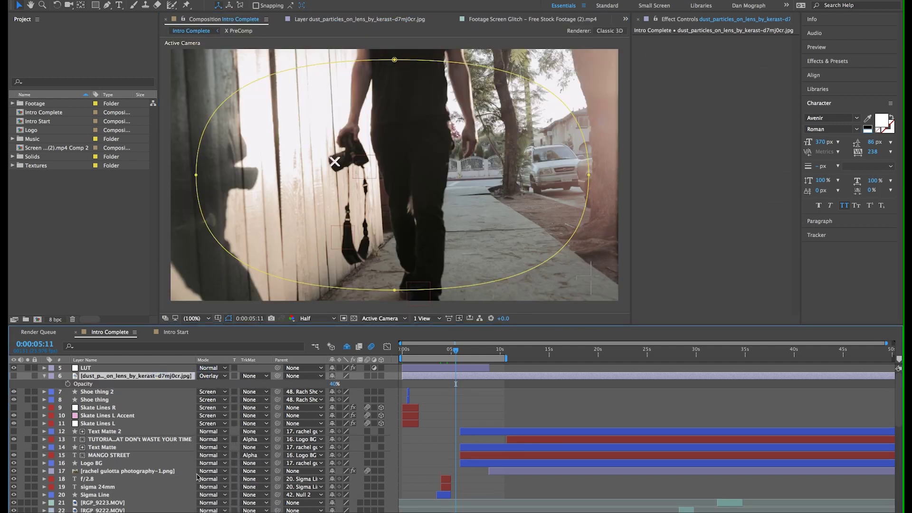
{"action": "key", "text": "super+shift+h"}
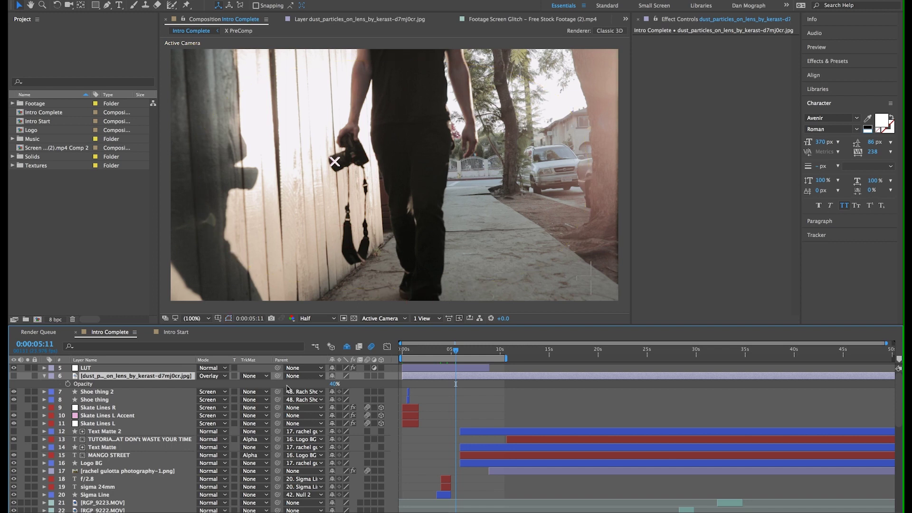
- Make the dust particles layer visible, compare the shot with and without it, and preview the footage from 0:00:05:11
{"action": "left_click", "coordinate": [13, 377]}
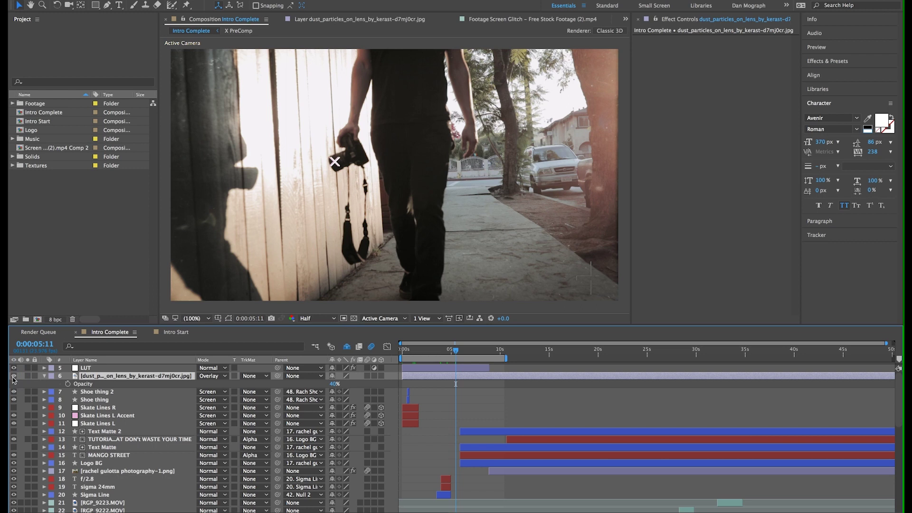
{"action": "left_click", "coordinate": [13, 377]}
{"action": "left_click", "coordinate": [14, 377]}
{"action": "key", "text": "space"}
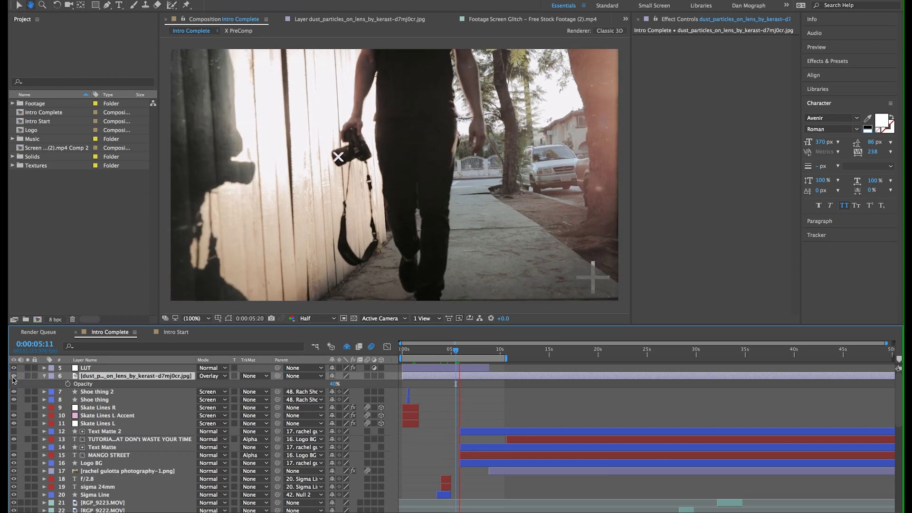
{"action": "key", "text": "space"}
{"action": "key", "text": "space"}
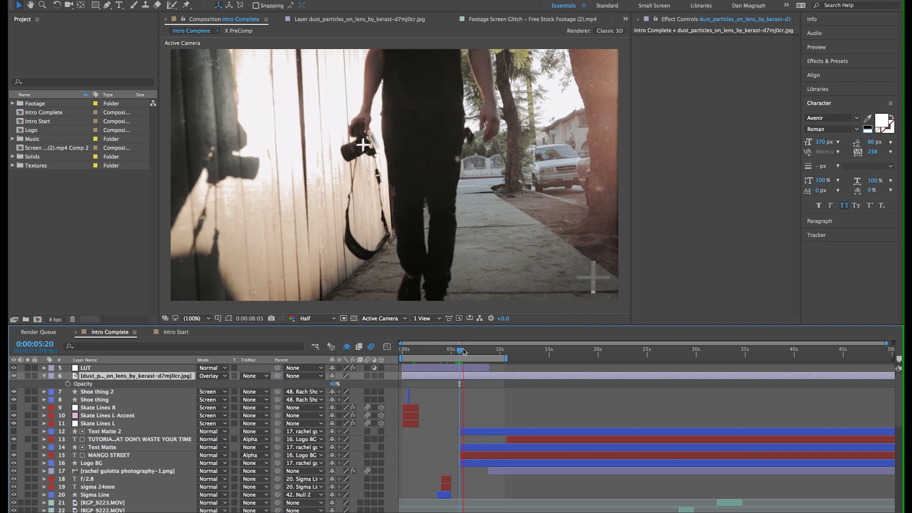